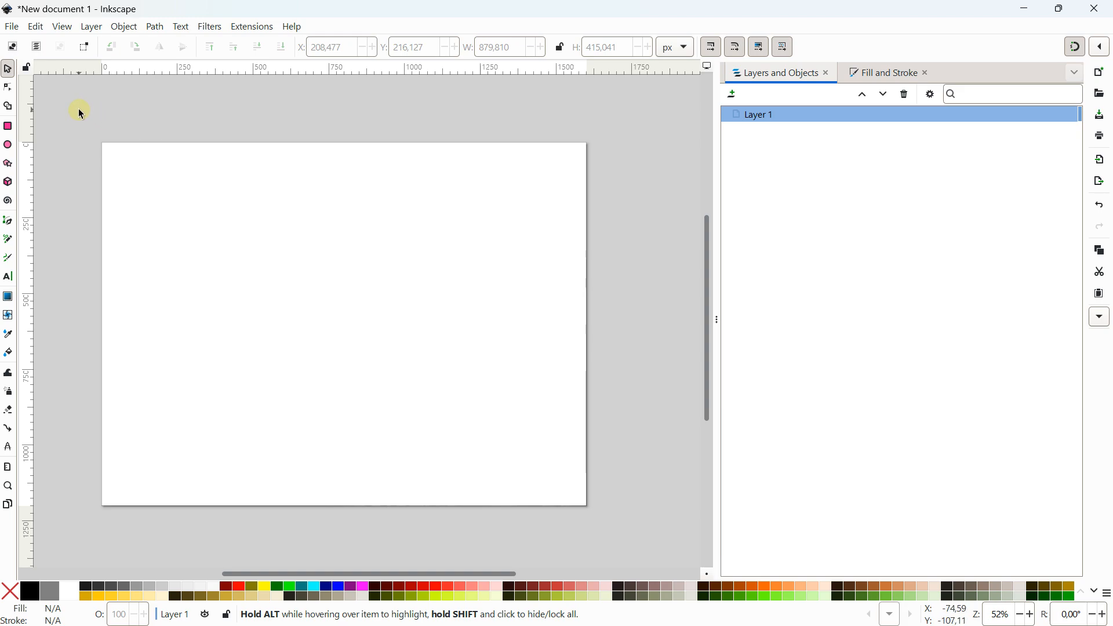
Step: Draw a rectangle covering the whole 1600 × 1200 px page and fill it light cyan (99ffff)
left_click(8, 126)
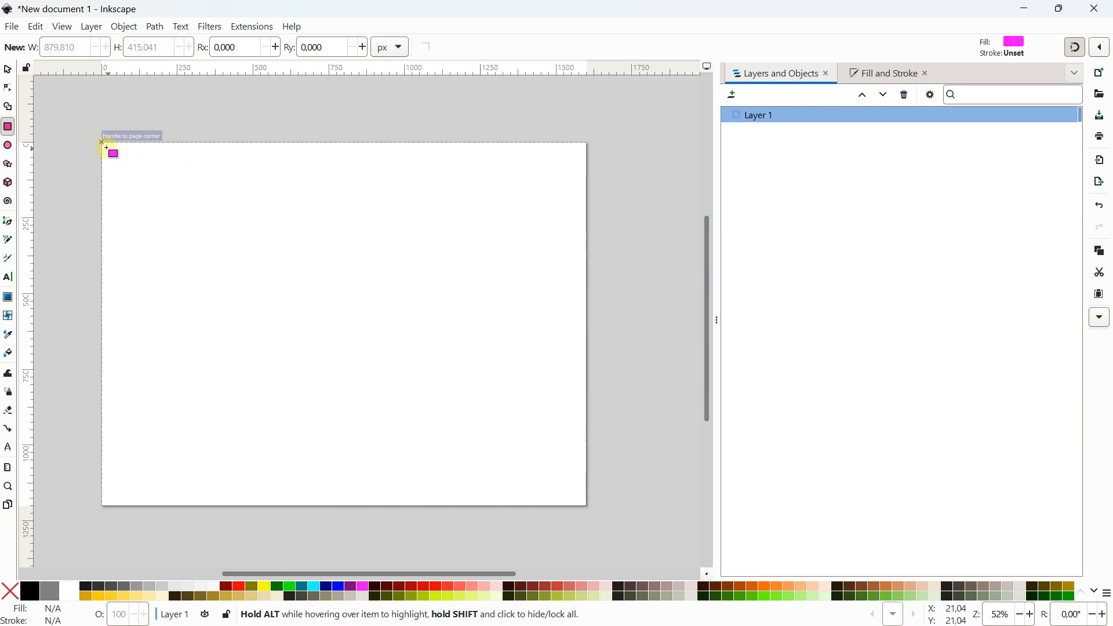
left_click_drag(103, 144, 587, 506)
left_click(314, 587)
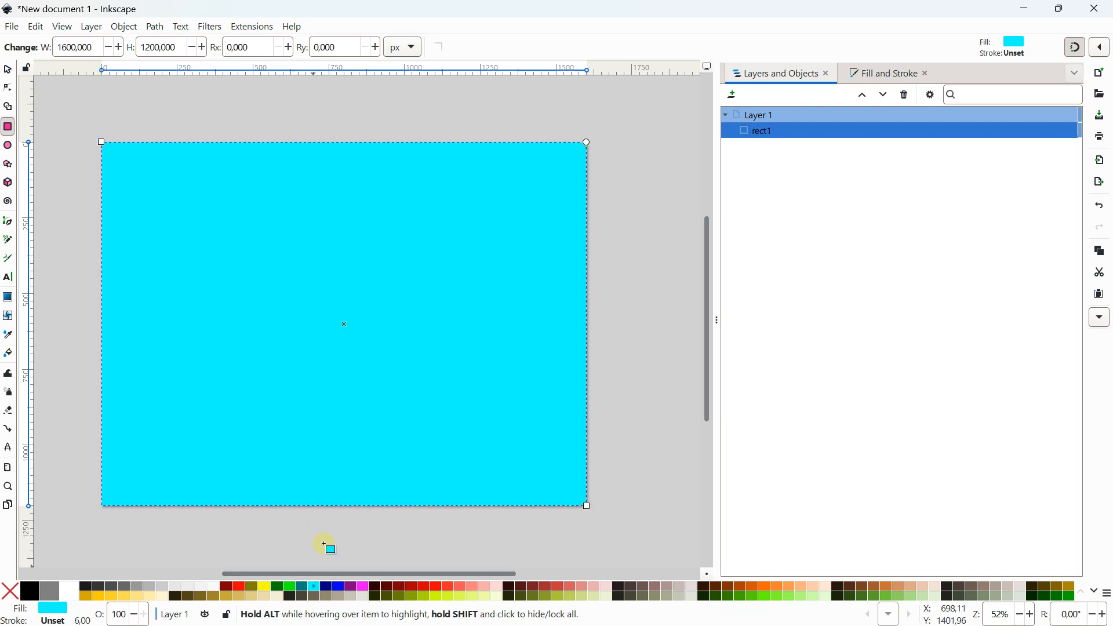
left_click(882, 75)
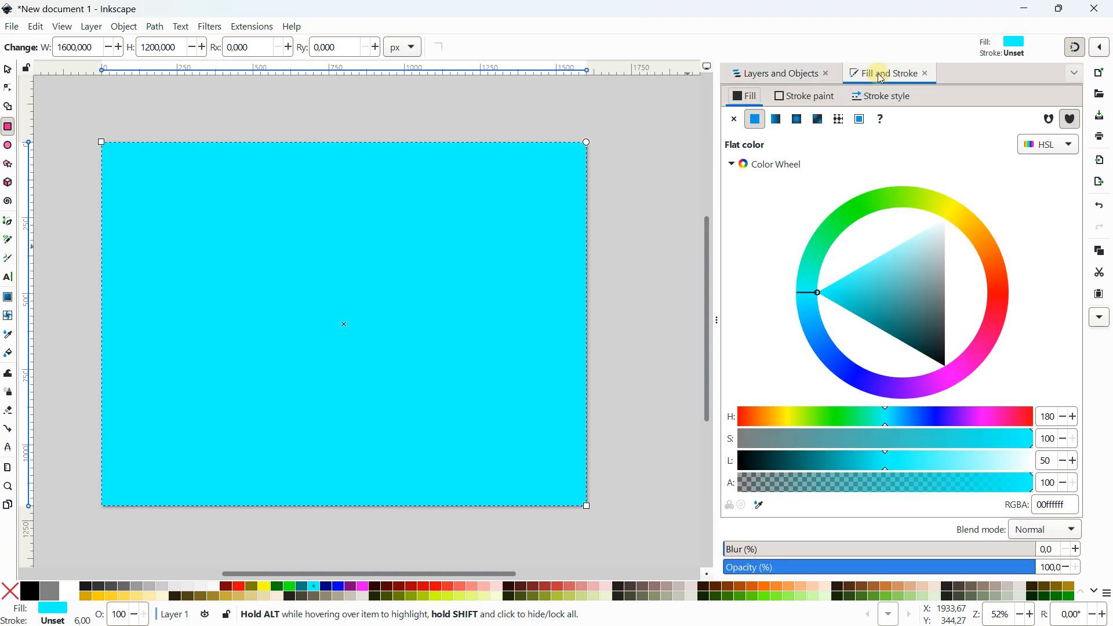
mouse_move(895, 281)
left_mouse_down()
mouse_move(858, 269)
mouse_move(875, 248)
mouse_move(891, 277)
mouse_move(894, 243)
left_mouse_up()
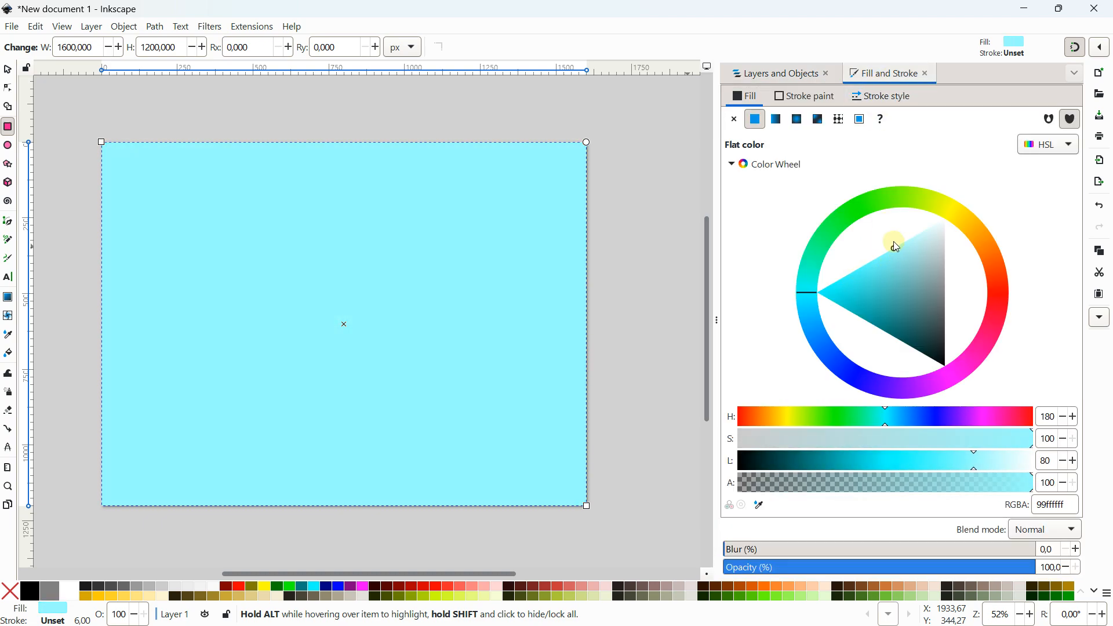
left_click(8, 69)
left_click(55, 97)
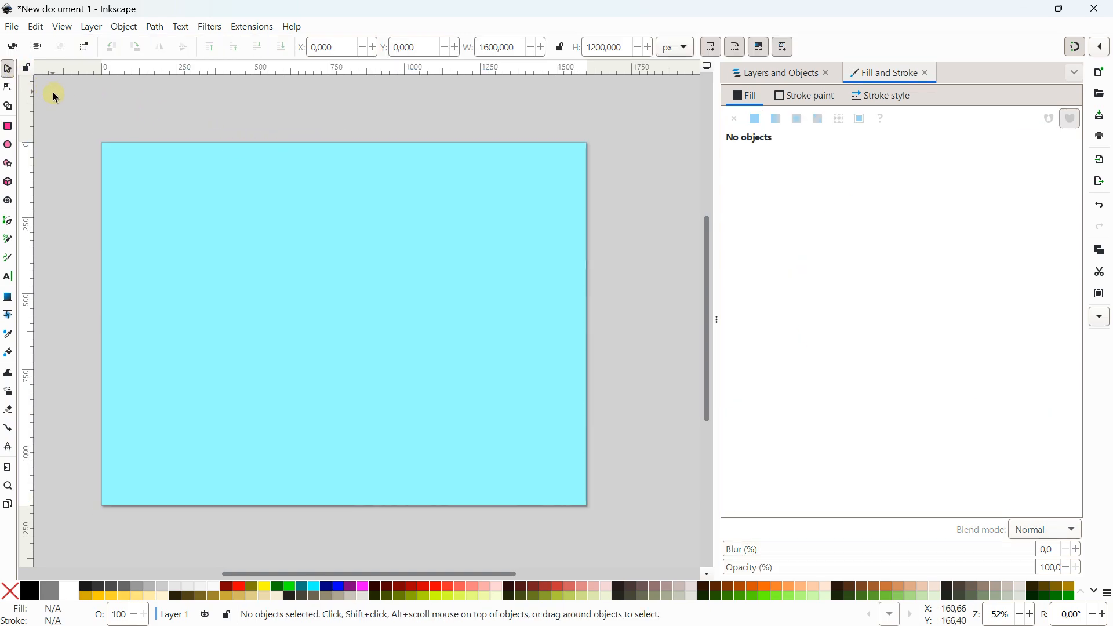
Step: Draw a full-width rectangle about 397 px tall along the page's bottom edge and fill it with olive grey 8a916f
left_click(7, 125)
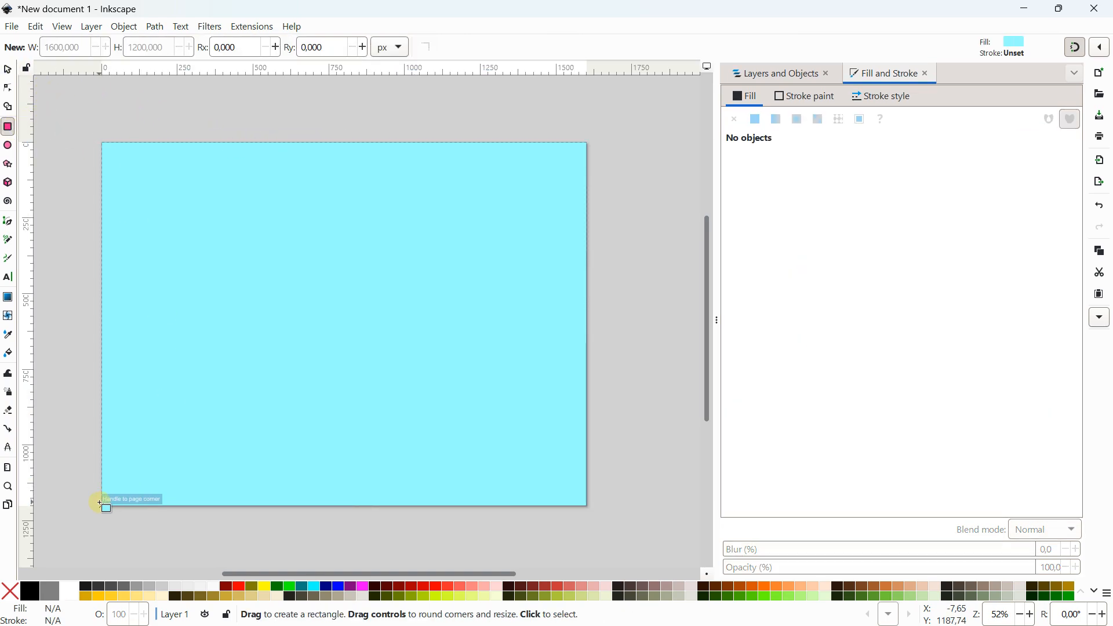
left_click_drag(100, 503, 588, 386)
left_click(647, 597)
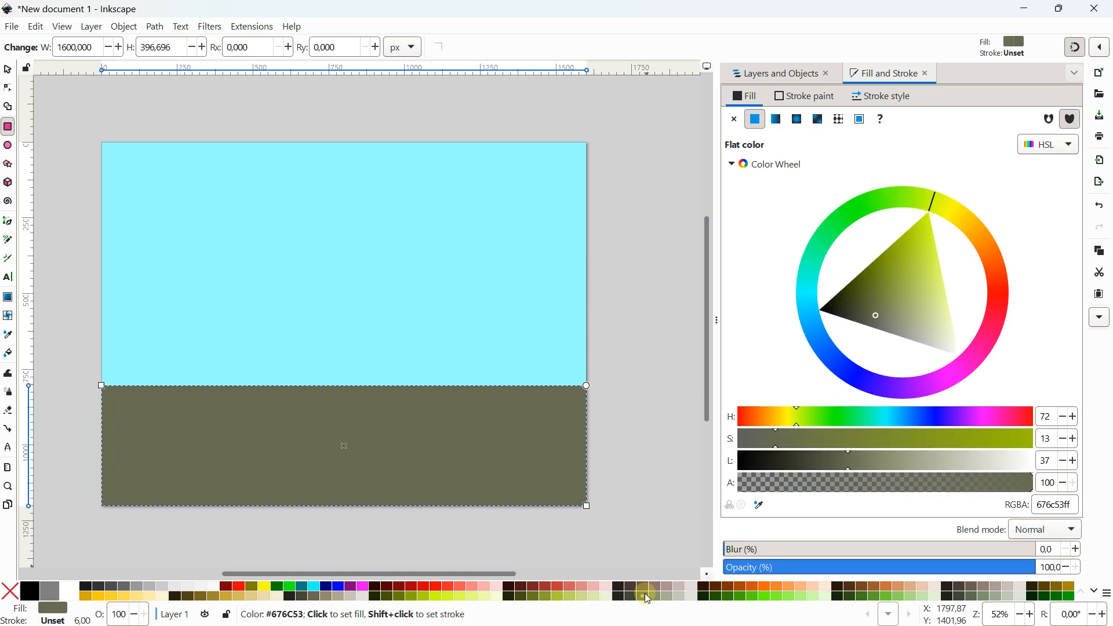
left_click(655, 597)
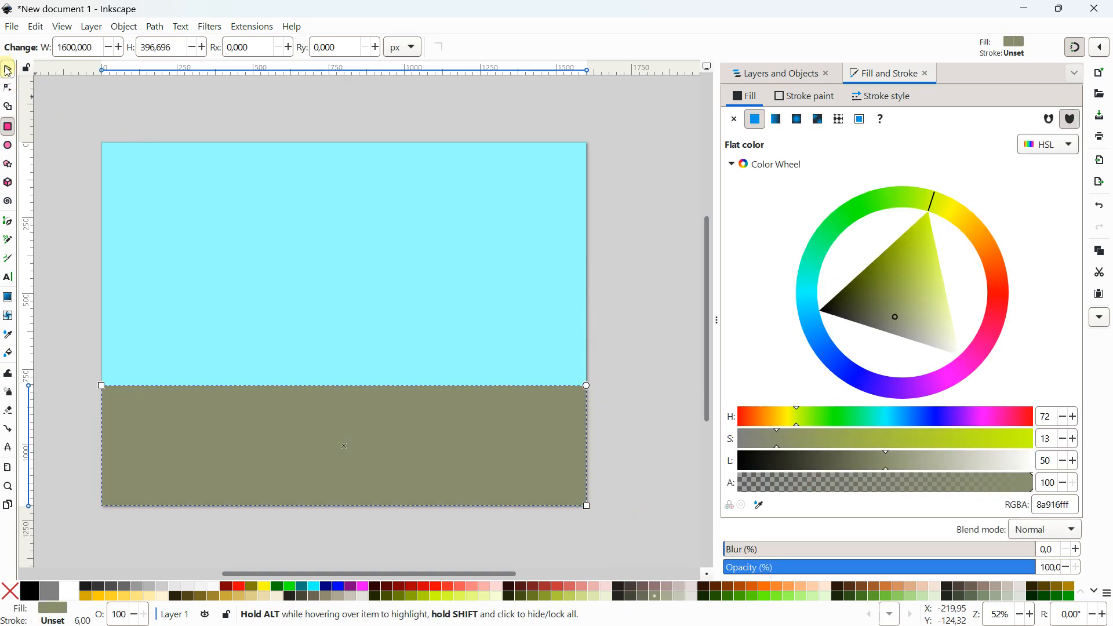
left_click(7, 71)
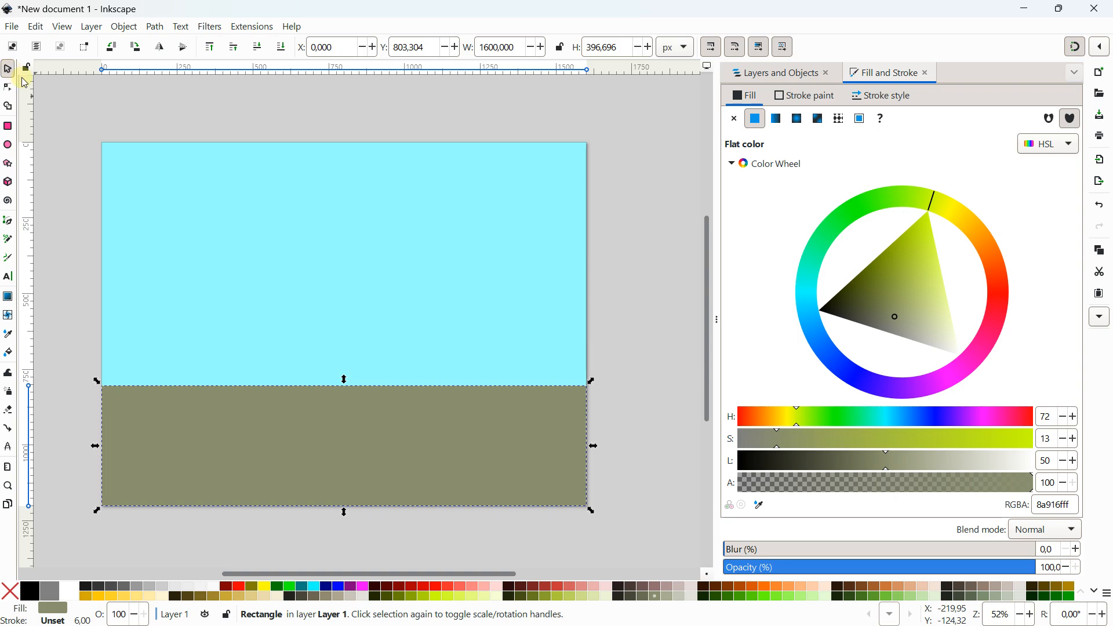
Step: Draw a second full-width rectangle about 318 px tall along the page's bottom edge, filled with darker olive 676c53
left_click(7, 126)
left_click_drag(103, 505, 587, 409)
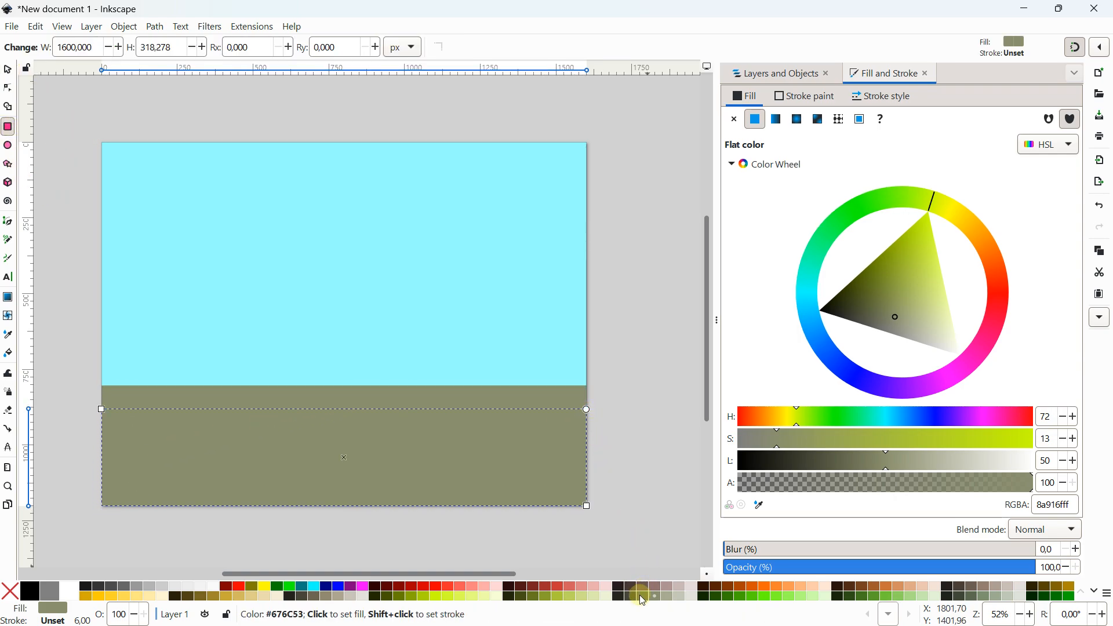
left_click(643, 599)
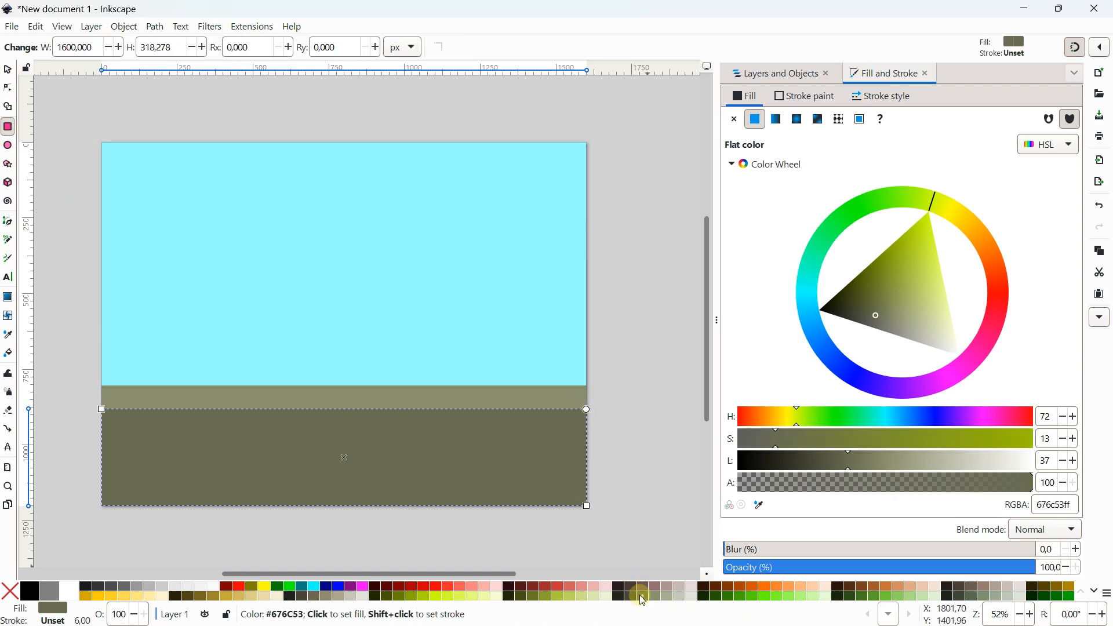
left_click(7, 70)
left_click(61, 172)
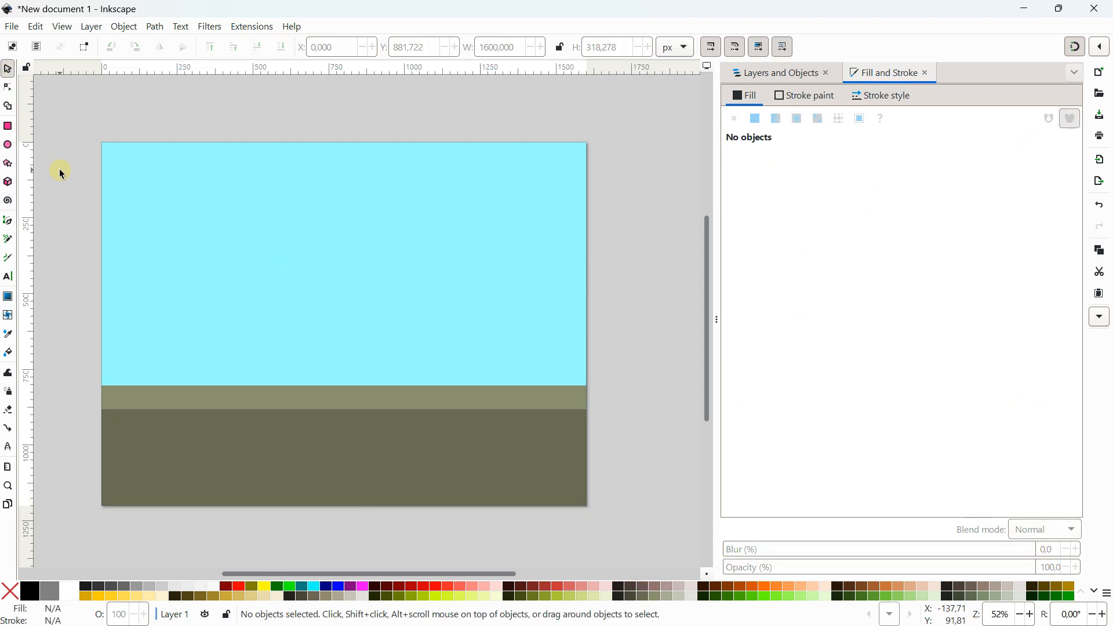
Step: Draw a roughly square rectangle about 213 × 207 px in the sky area and fill it with brown aa4400
left_click(8, 126)
scroll(296, 297, "up", 2)
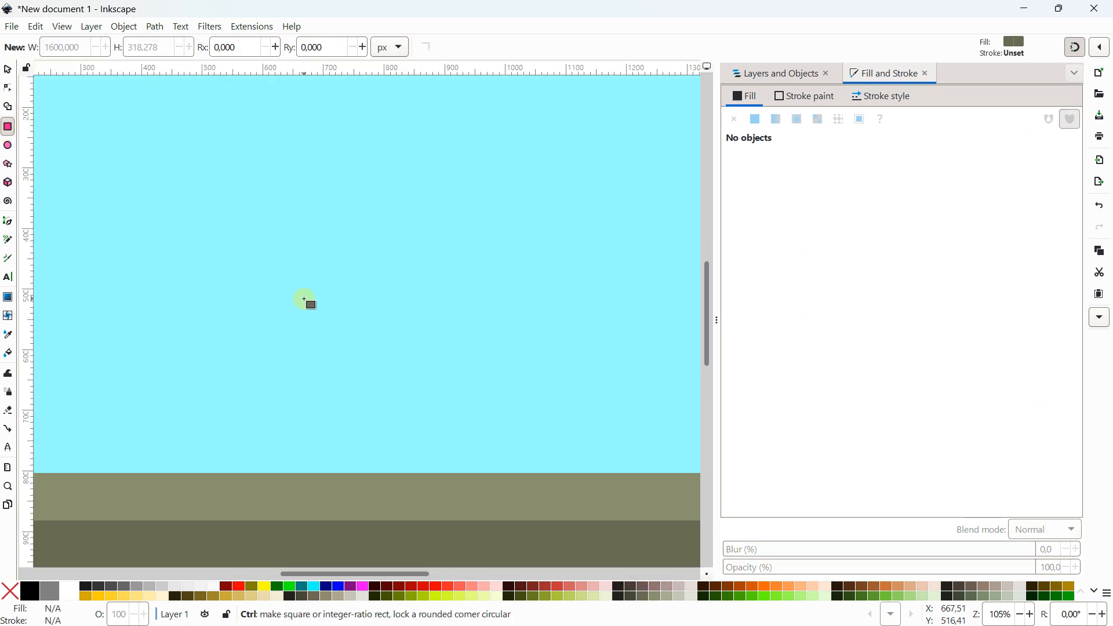
left_click_drag(243, 269, 373, 395)
left_click(8, 68)
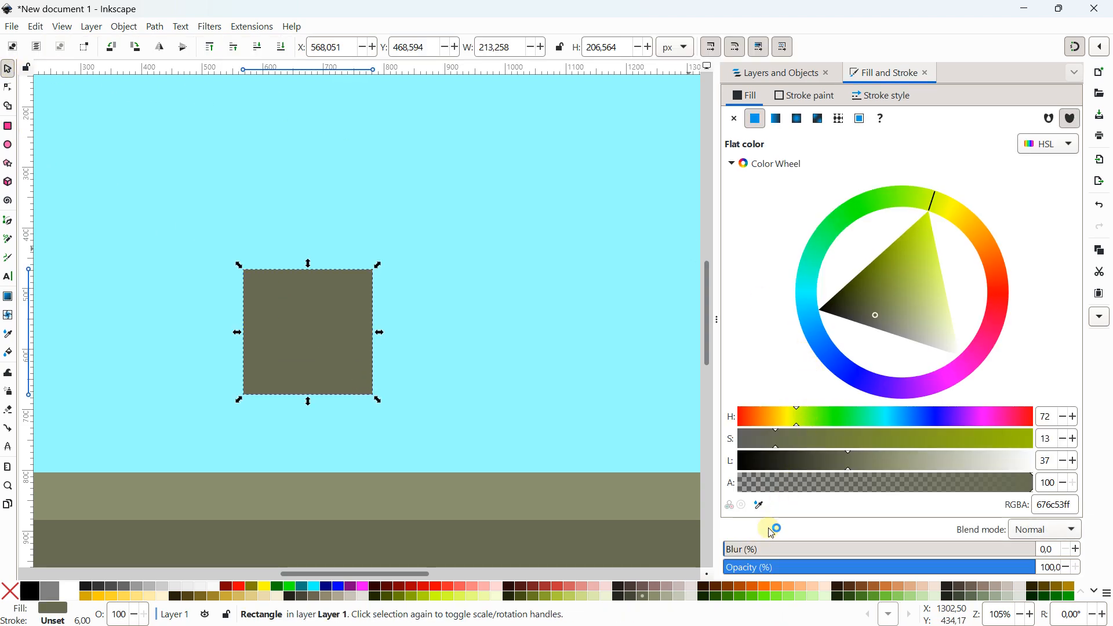
left_click(742, 587)
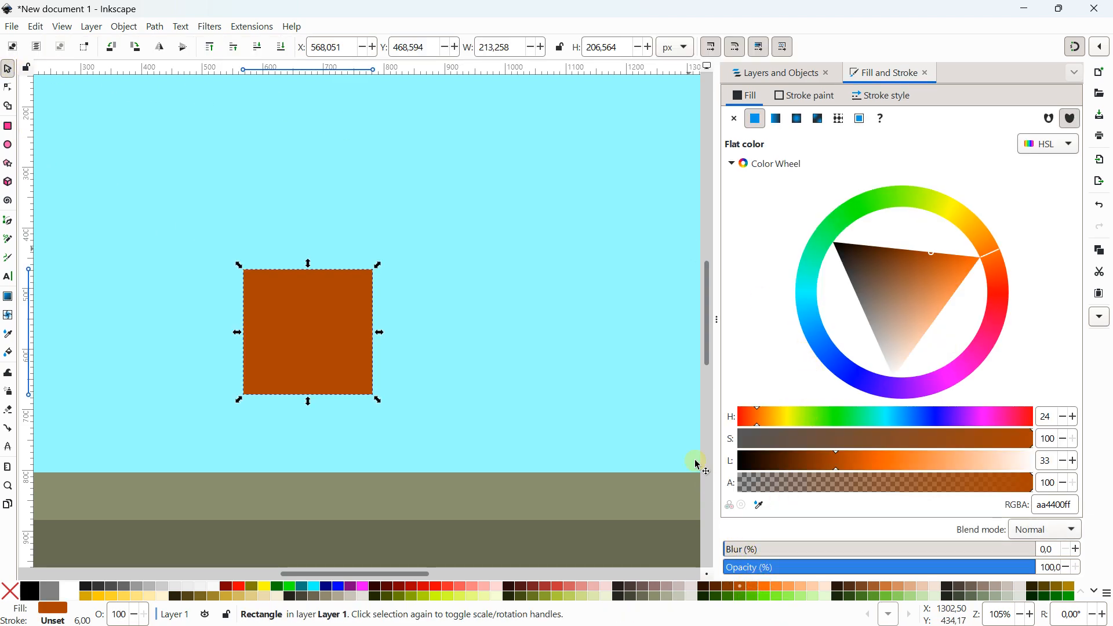
Step: Draw a wide brown rectangle about 330 × 82 px above the square as the pot's rim
left_click(14, 129)
mouse_move(216, 177)
left_mouse_down()
mouse_move(309, 225)
mouse_move(408, 226)
left_mouse_up()
left_click(8, 69)
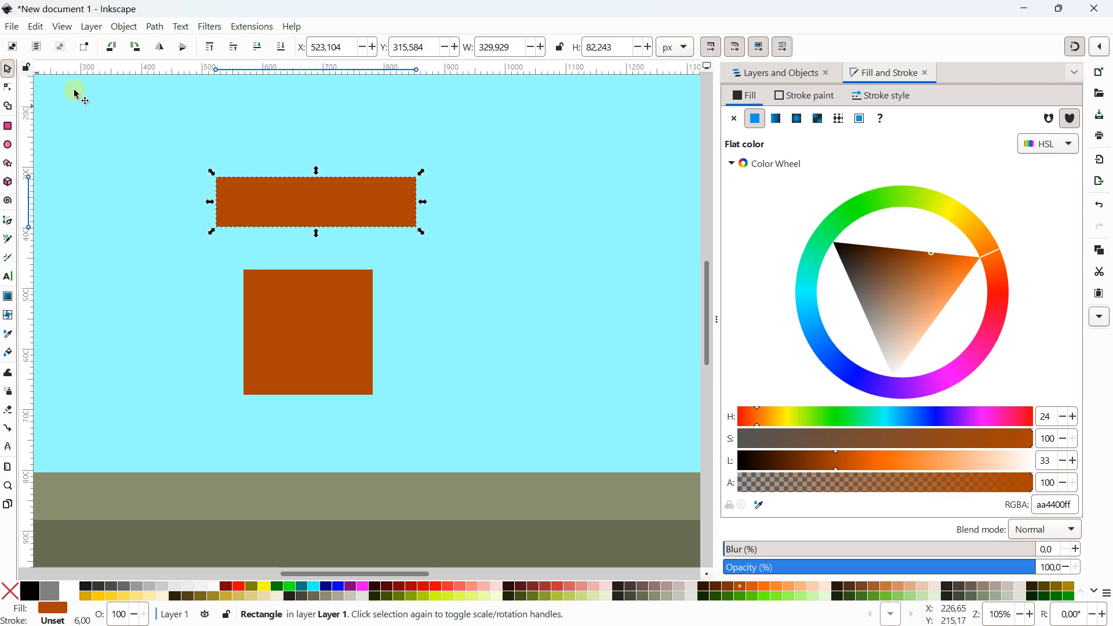
Step: Centre the brown square horizontally beneath the rim rectangle and convert the square to a path
scroll(295, 321, "up", 1)
left_click(295, 318)
left_click_drag(293, 315, 311, 294)
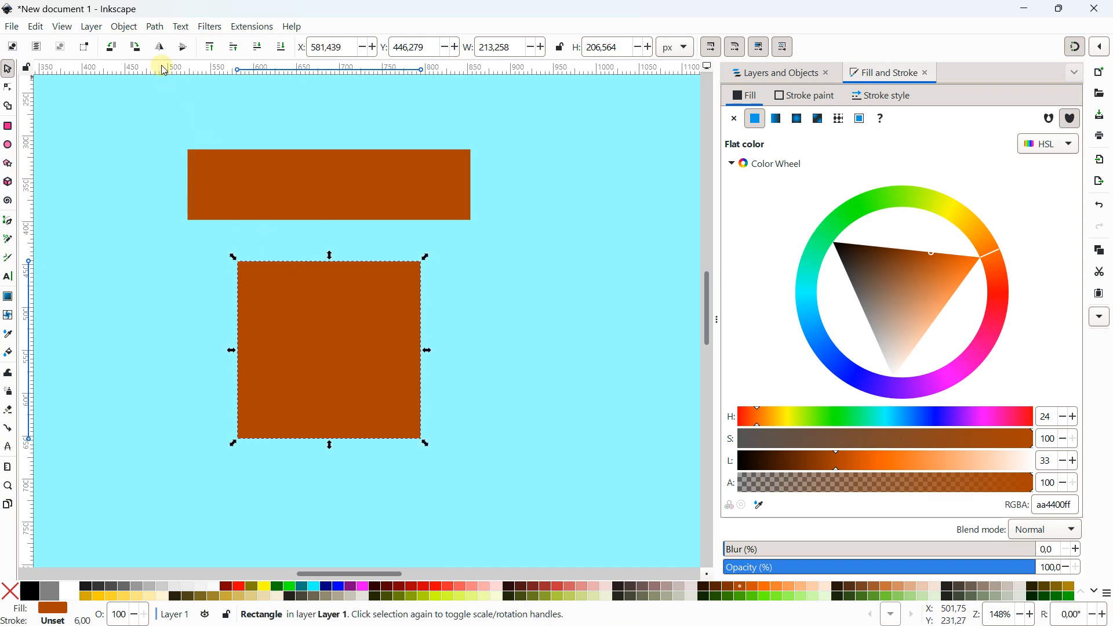
left_click(155, 27)
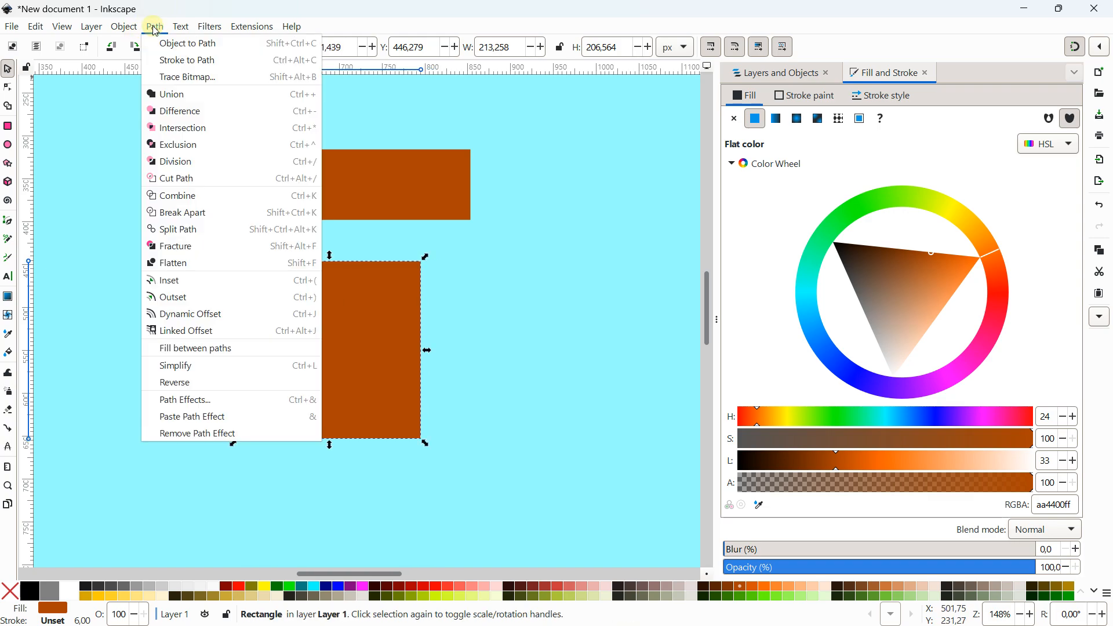
left_click(177, 44)
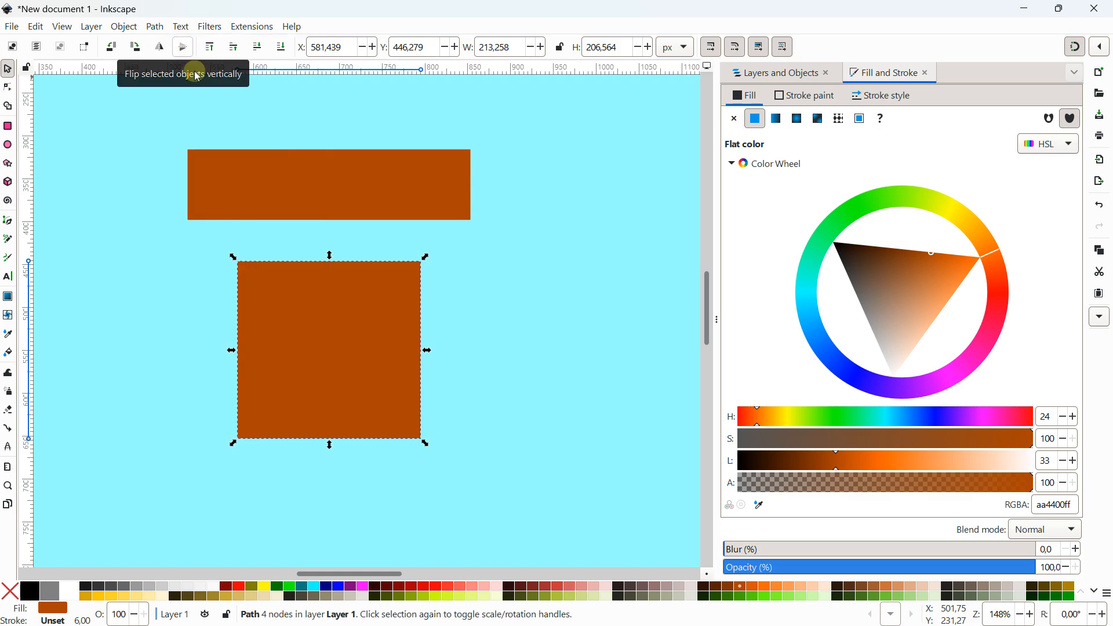
Step: Move the square path slightly up and snap its two upper nodes to the rim's lower corners, forming a tapered pot body
left_click(8, 88)
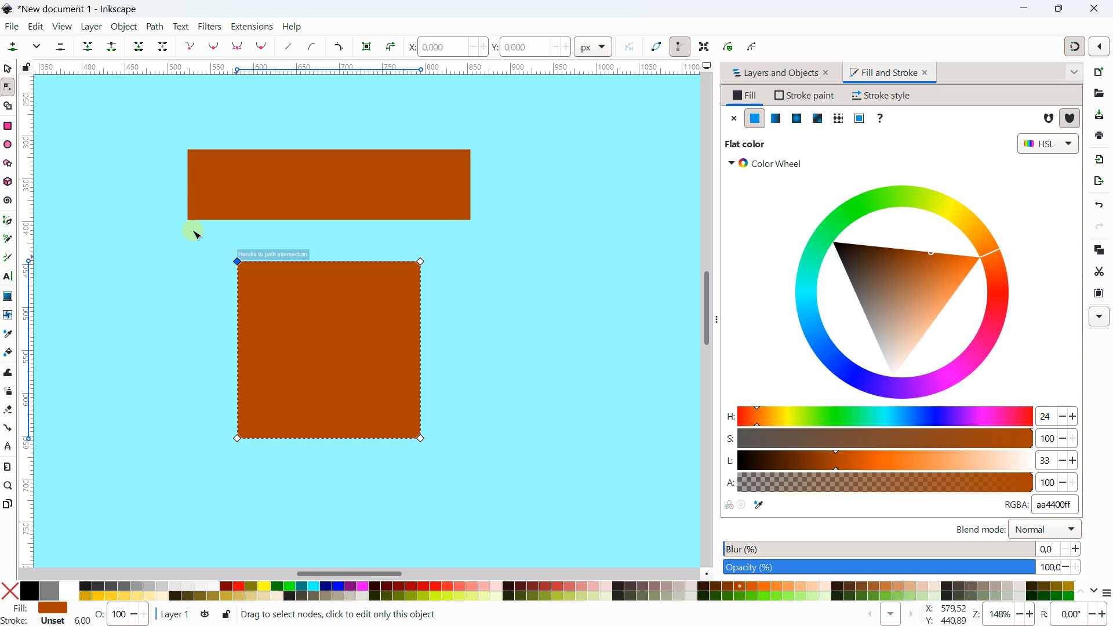
left_click(7, 69)
left_click_drag(380, 311, 378, 310)
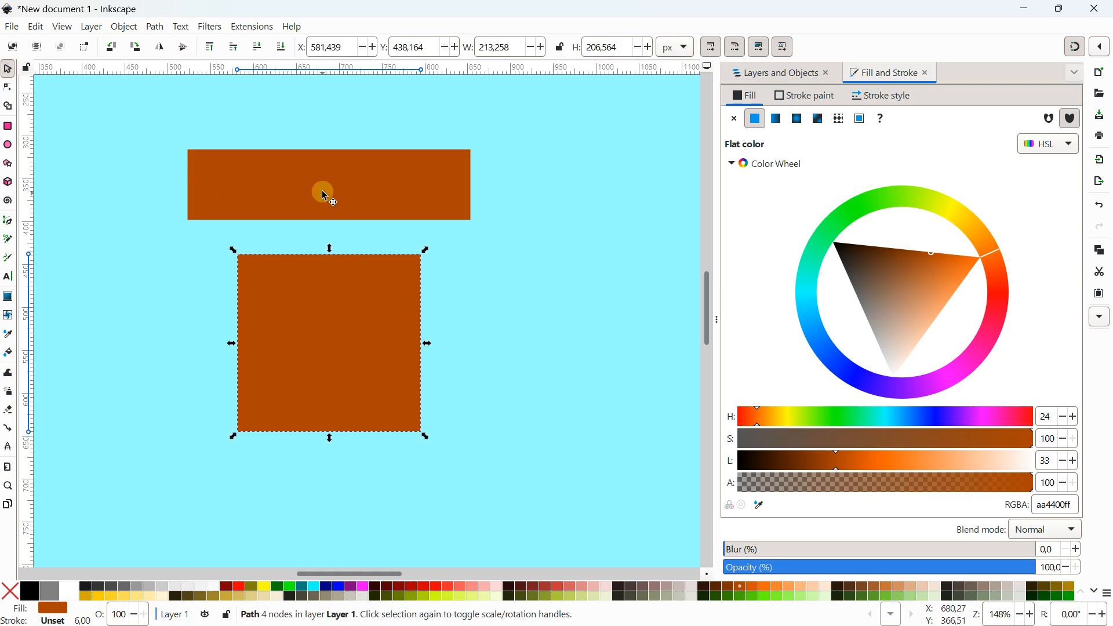
left_click(13, 91)
left_click_drag(242, 255, 192, 222)
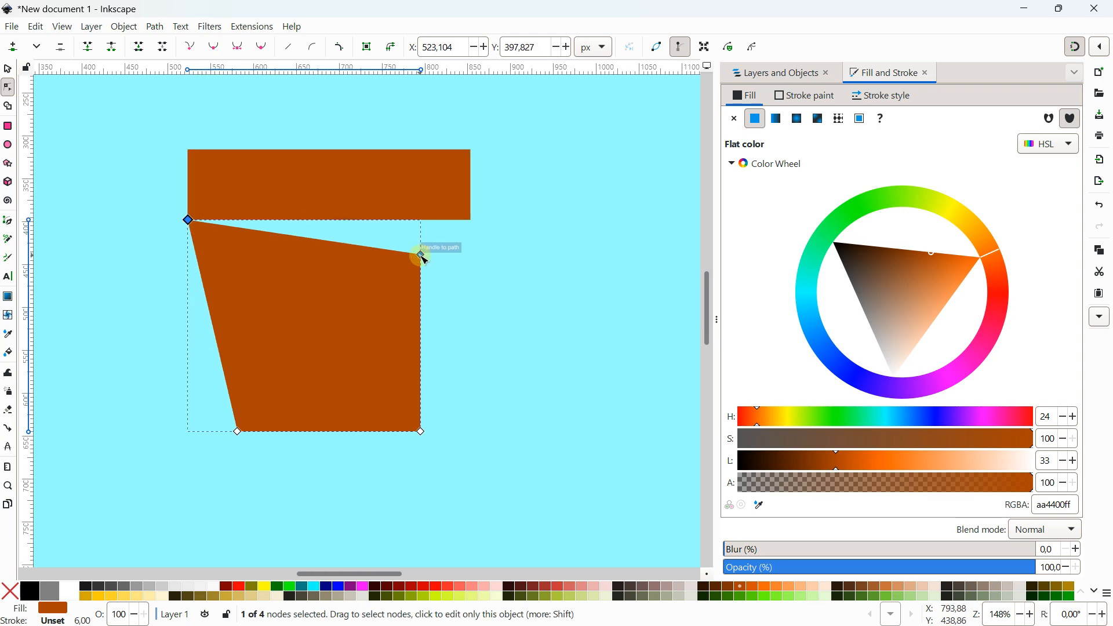
left_click_drag(421, 255, 471, 220)
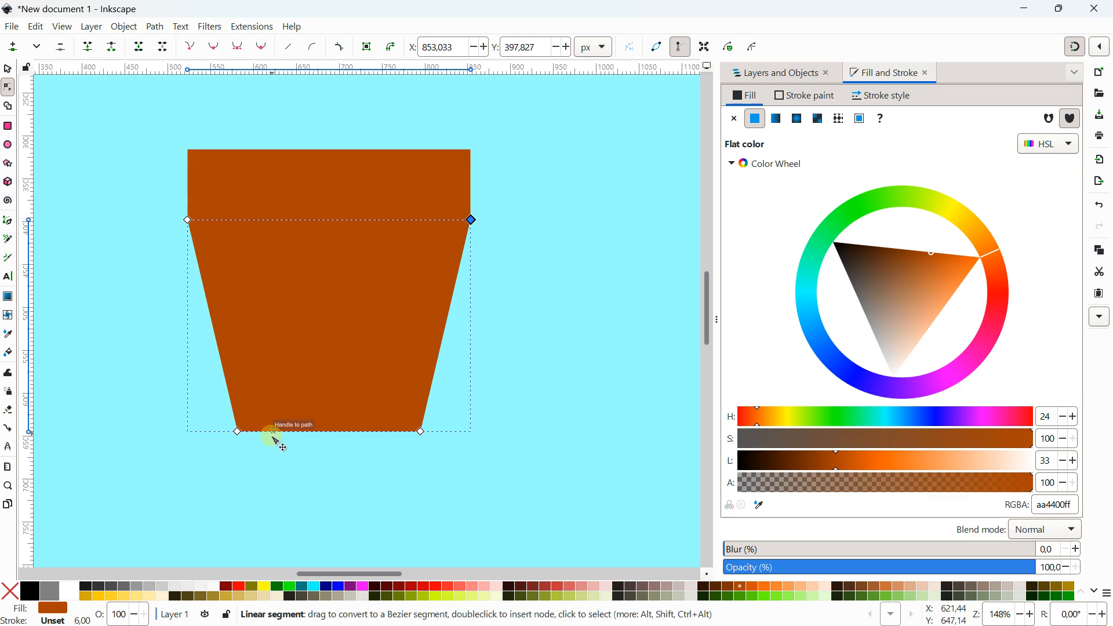
left_click(8, 69)
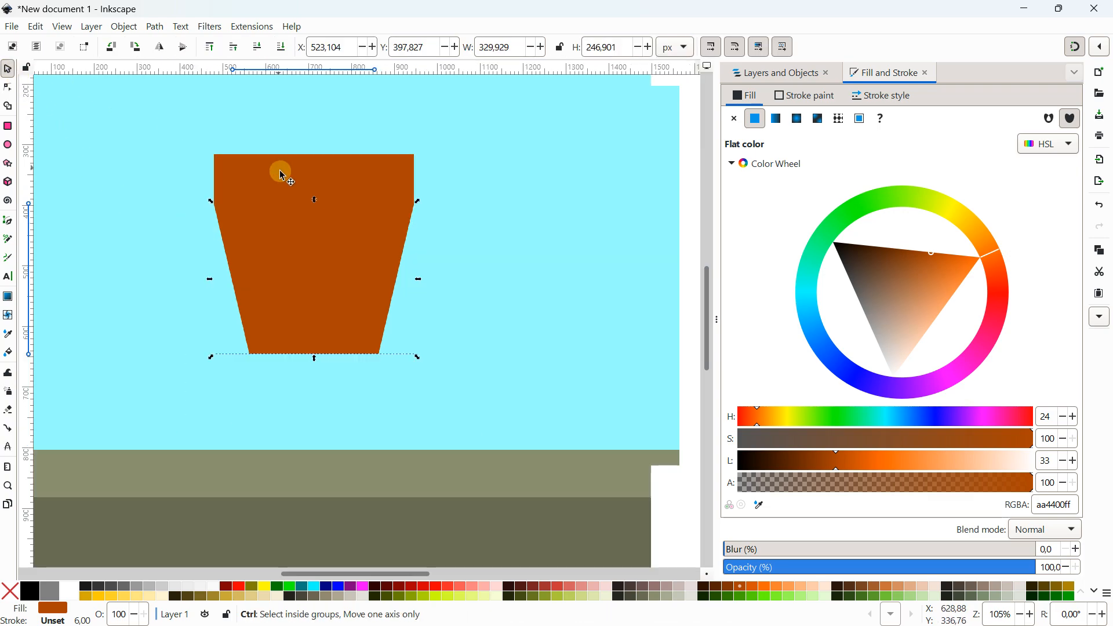
Step: Reduce the rim rectangle's height to about 59 px by lowering its upper edge
left_click(280, 276)
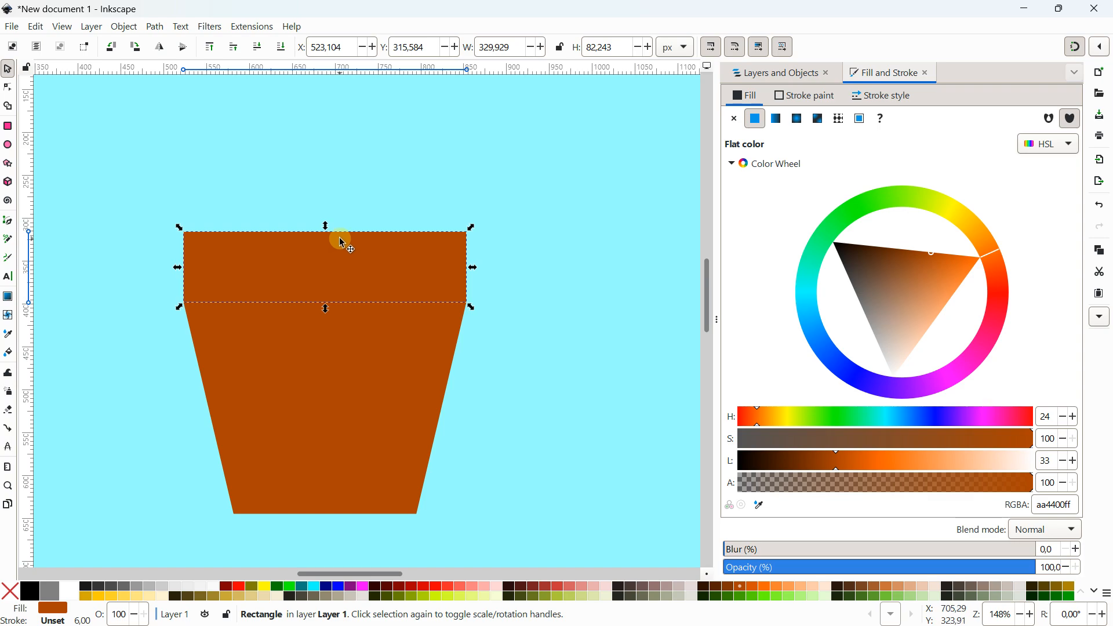
left_click_drag(325, 226, 326, 251)
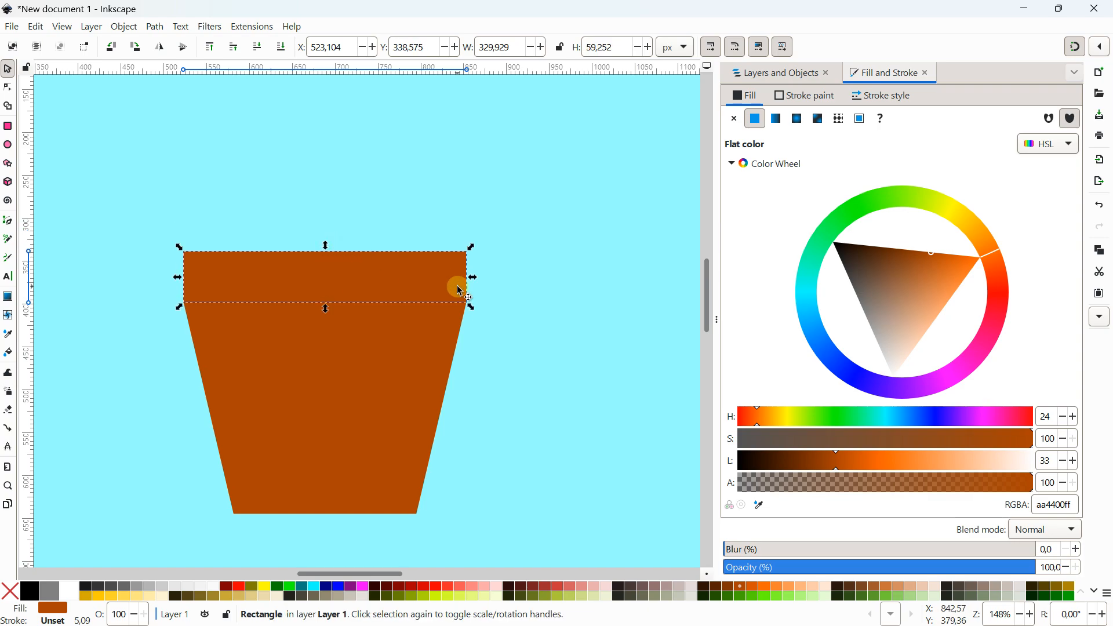
left_click_drag(472, 281, 547, 271)
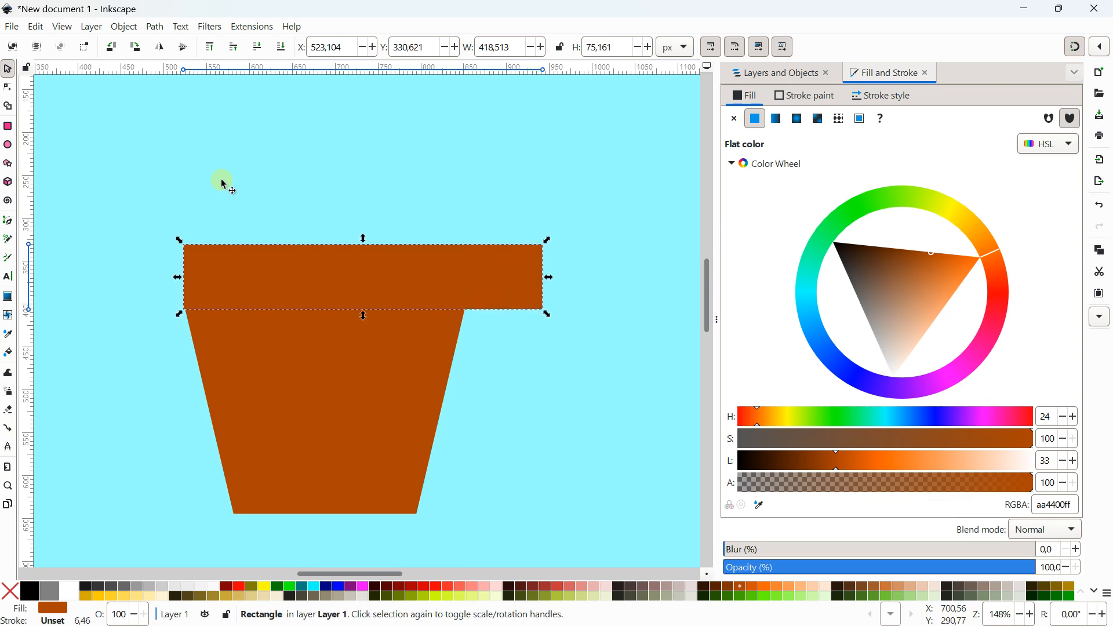
left_click(35, 26)
left_click(40, 44)
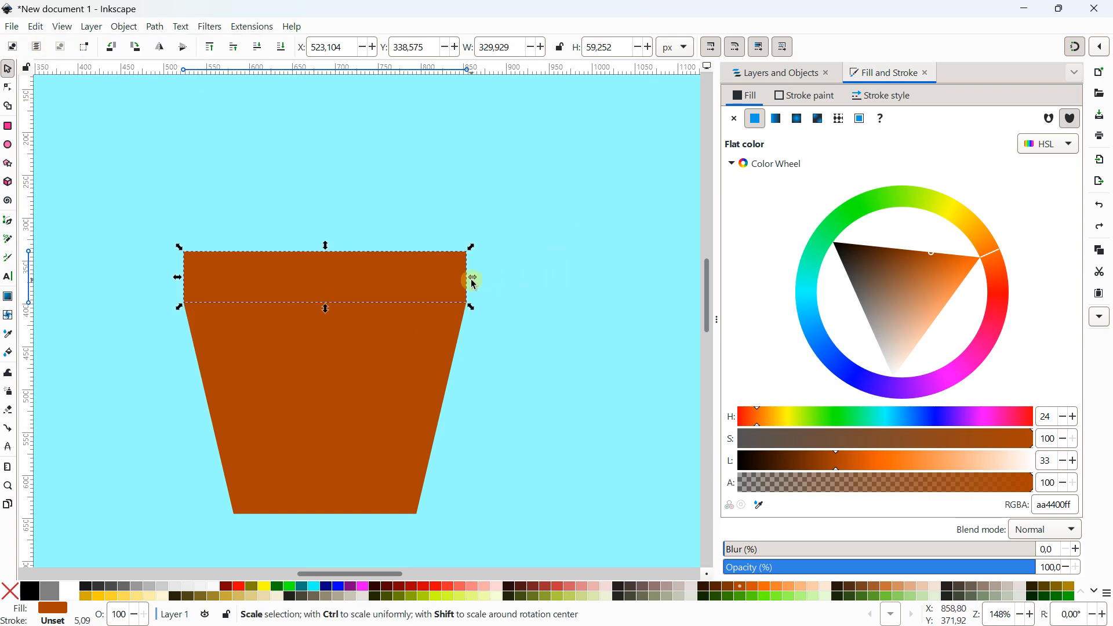
Step: Widen the rim evenly on both sides to about 468 px and activate the Rectangle tool on it
left_click_drag(473, 277, 530, 270)
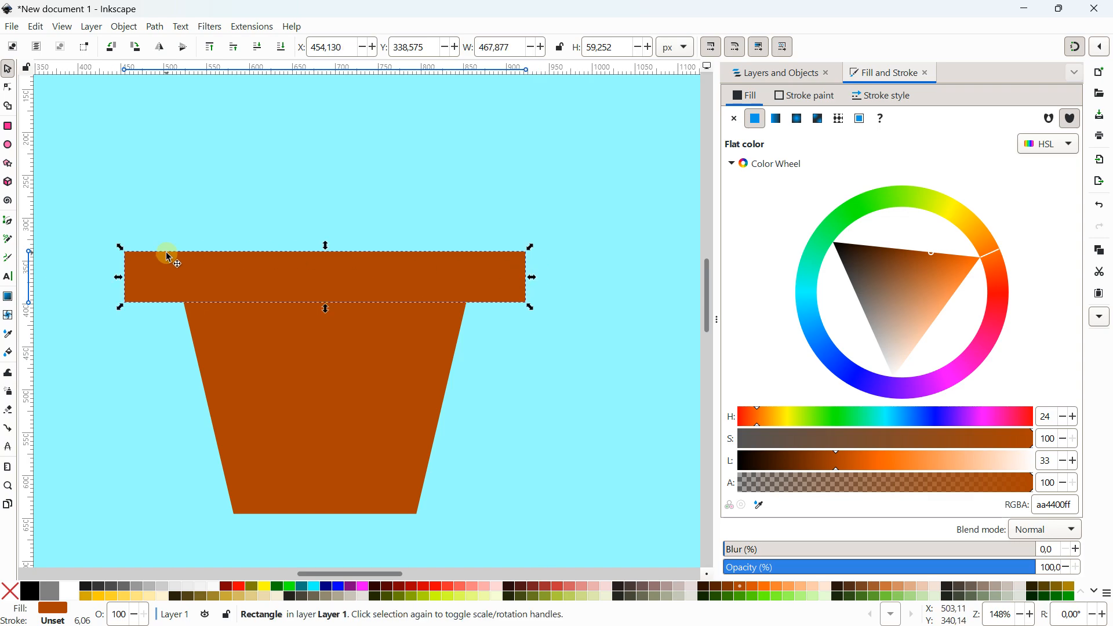
left_click(142, 272)
key("r")
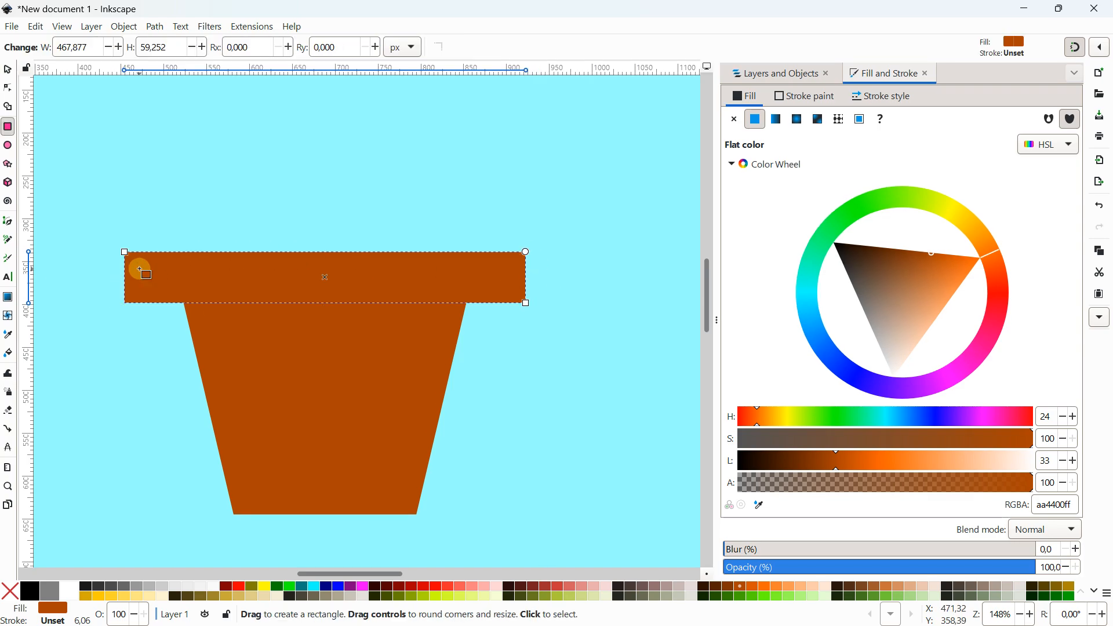
left_click_drag(126, 251, 136, 261)
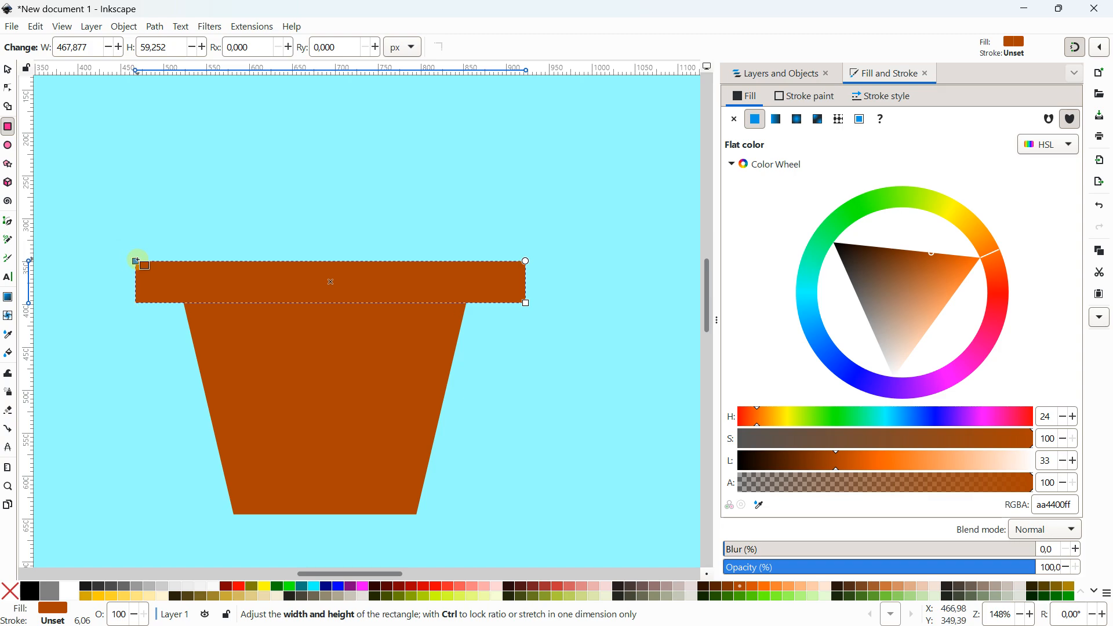
left_click(35, 26)
left_click(47, 42)
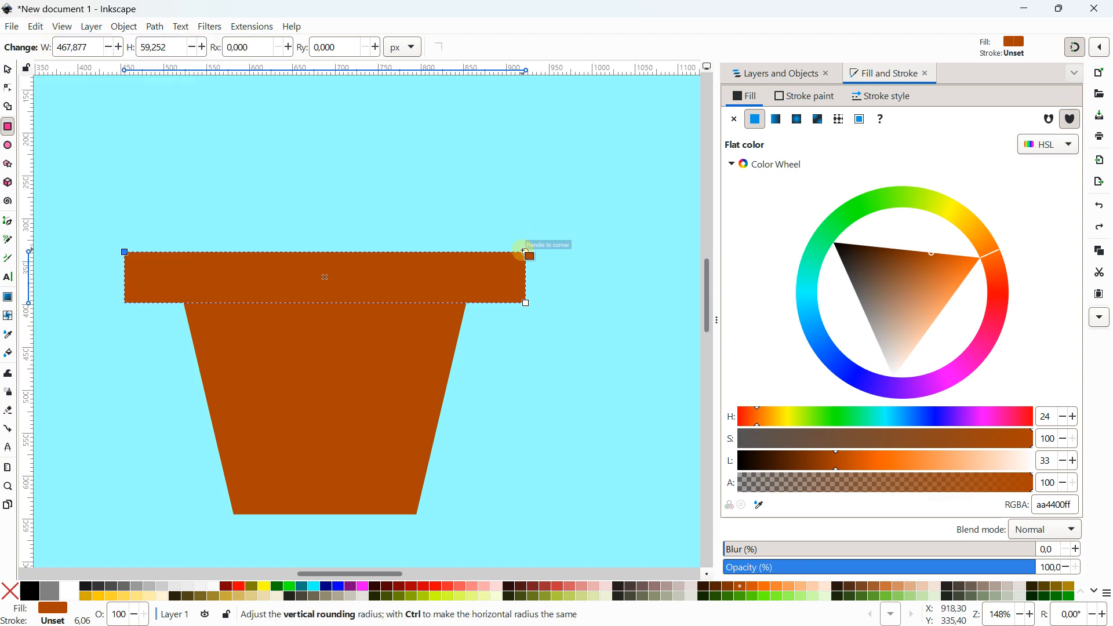
Step: Round the rim rectangle's corners fully so both ends become semicircular, and deselect it
left_click_drag(525, 252, 191, 302)
left_click(8, 68)
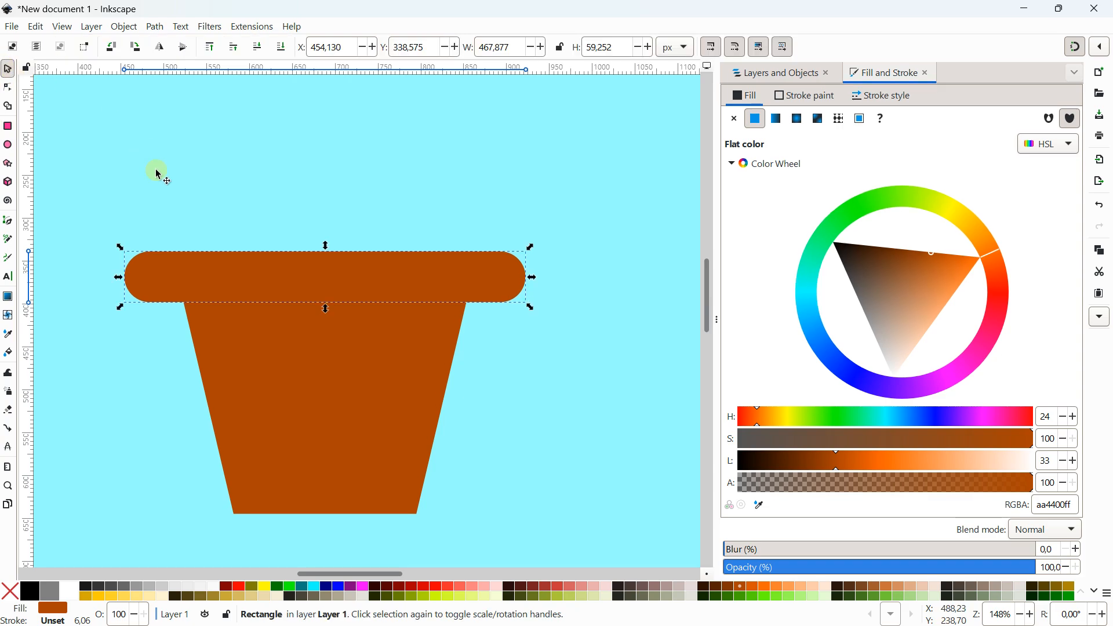
left_click(174, 190)
Step: Unite the rounded rim and the tapered pot body into a single path
left_click(262, 263)
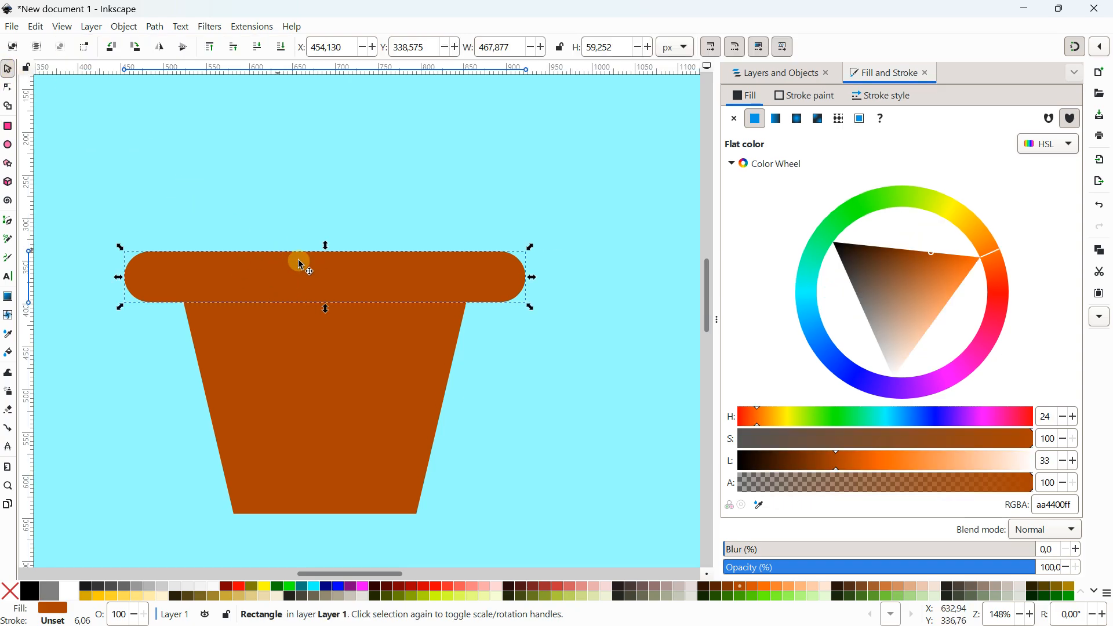
left_click(298, 363, "shift")
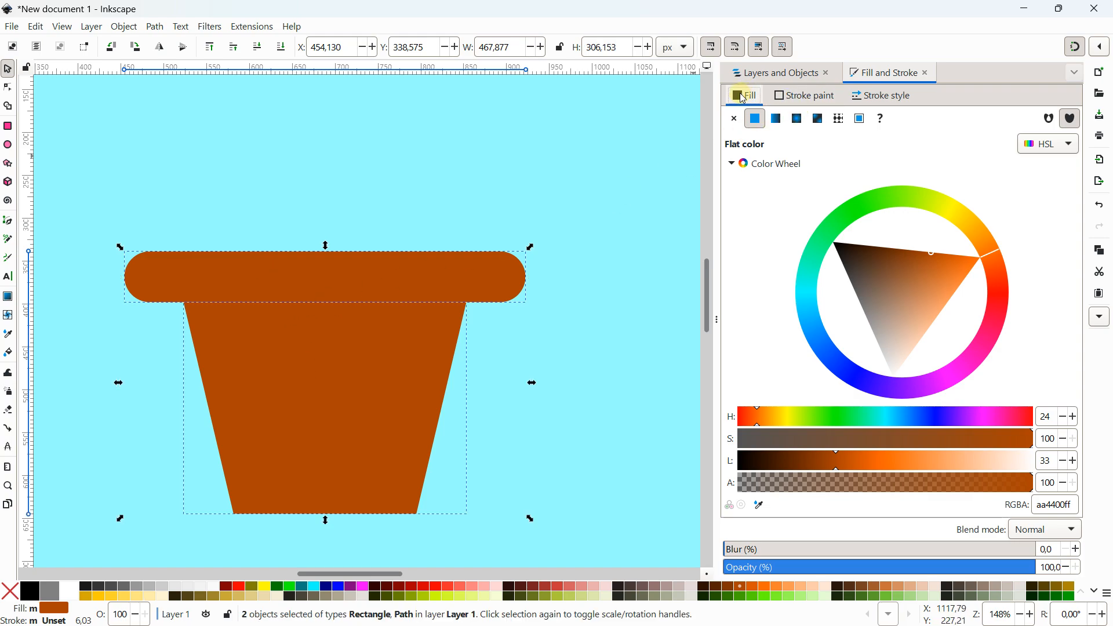
left_click(748, 72)
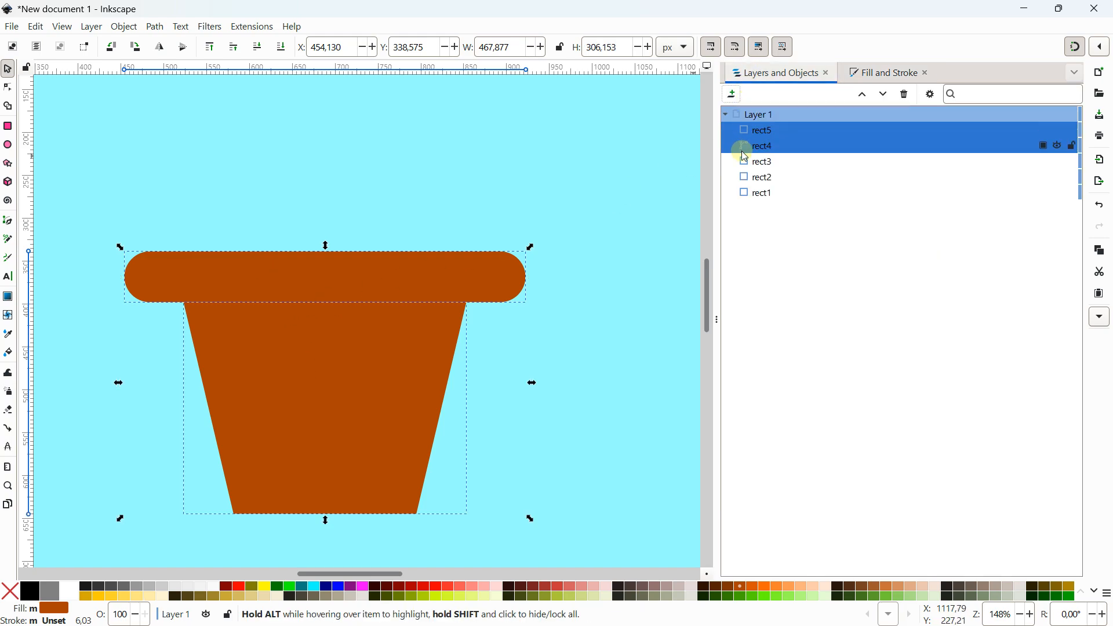
left_click(157, 28)
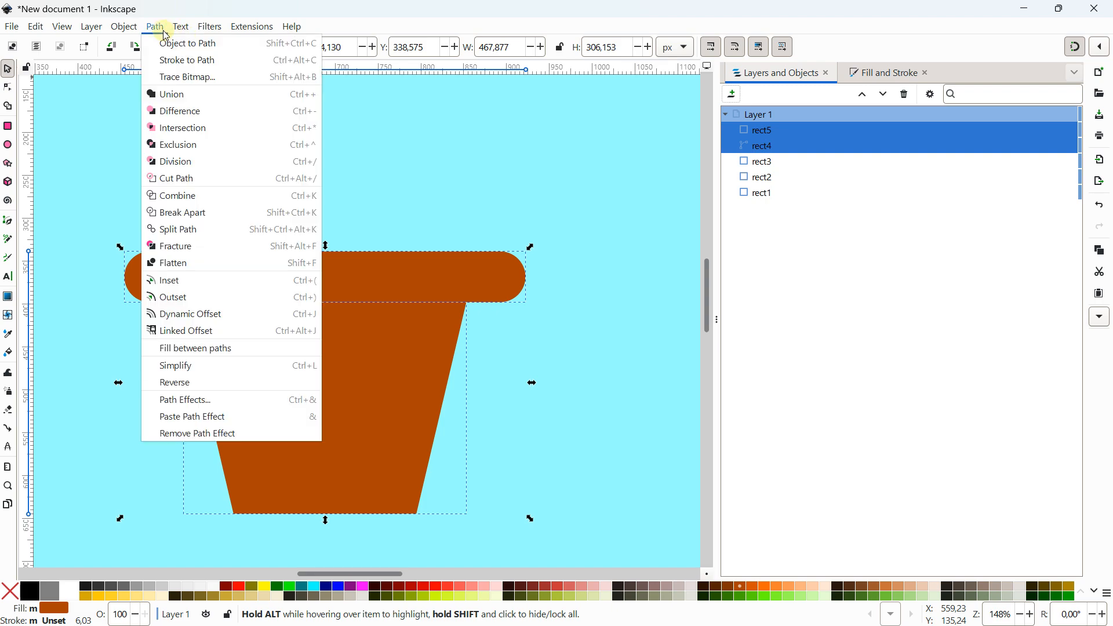
left_click(184, 96)
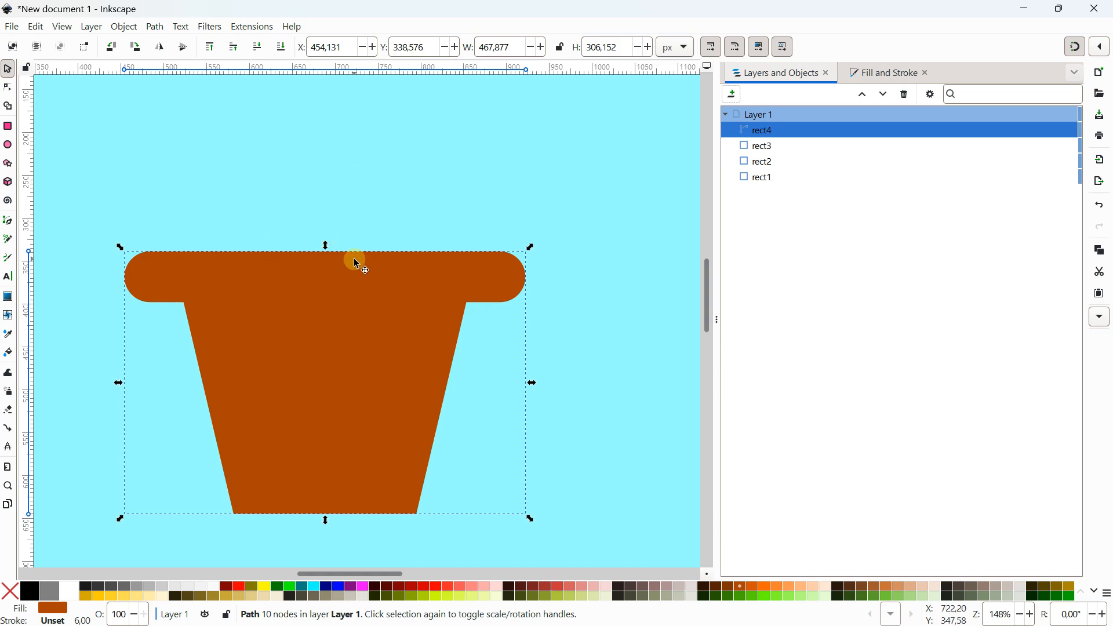
Step: Duplicate the united pot shape and fill the copy with a darker brown
scroll(355, 264, "down", 2)
scroll(356, 263, "up", 1)
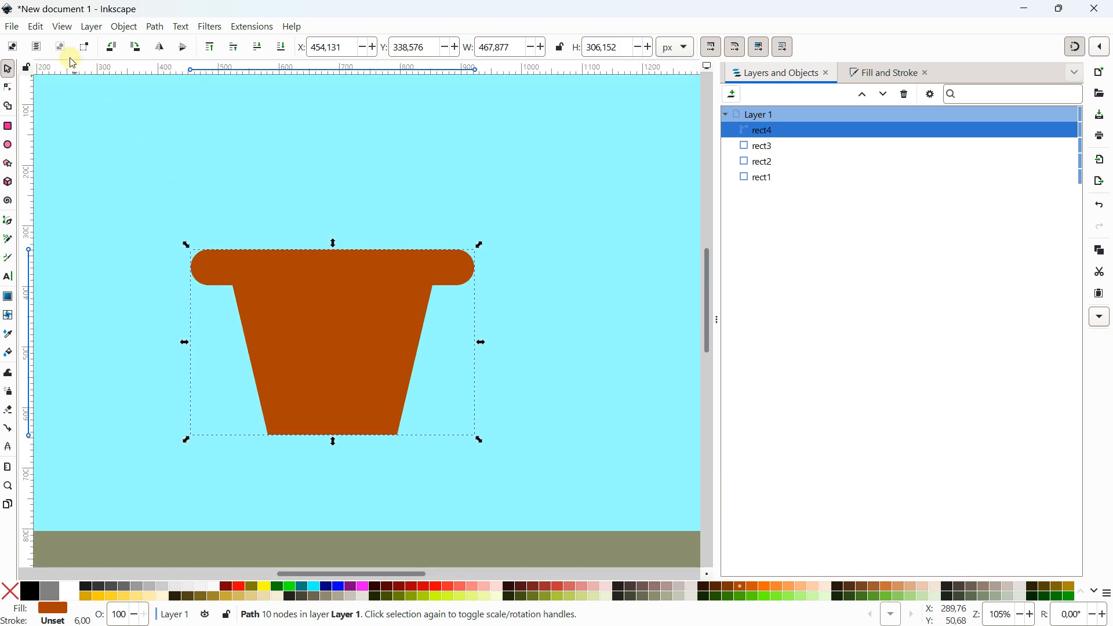
left_click(36, 29)
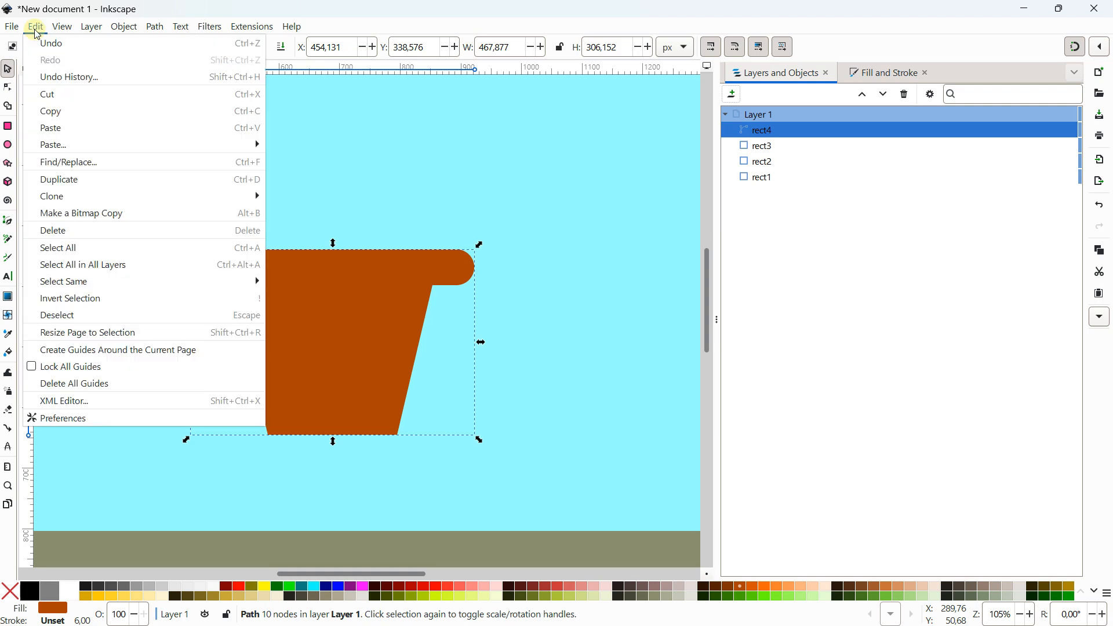
left_click(65, 177)
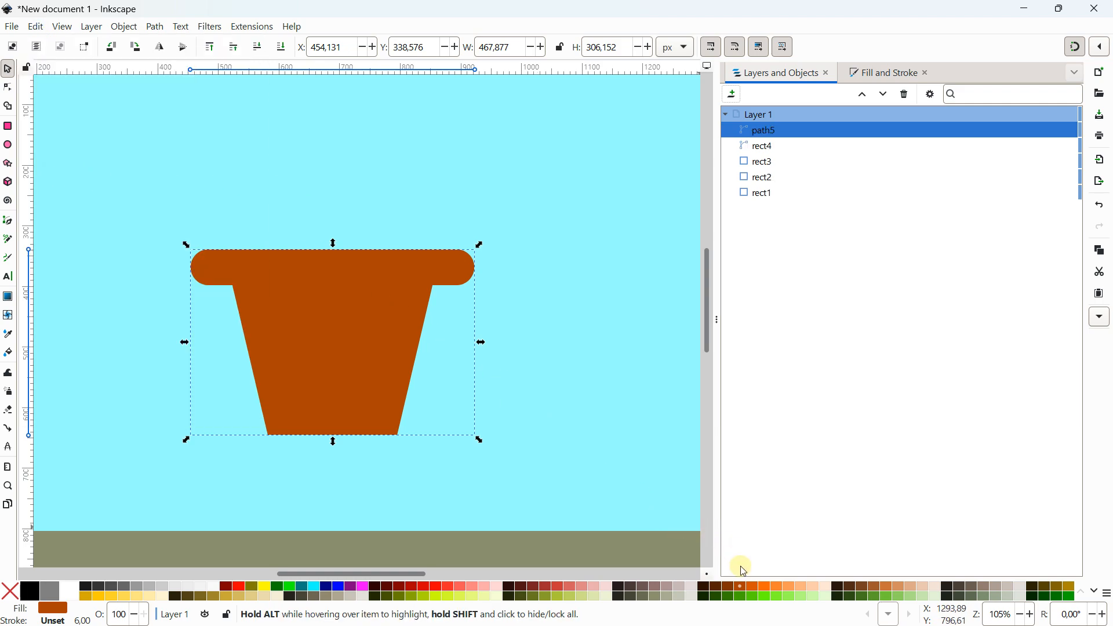
left_click(732, 592)
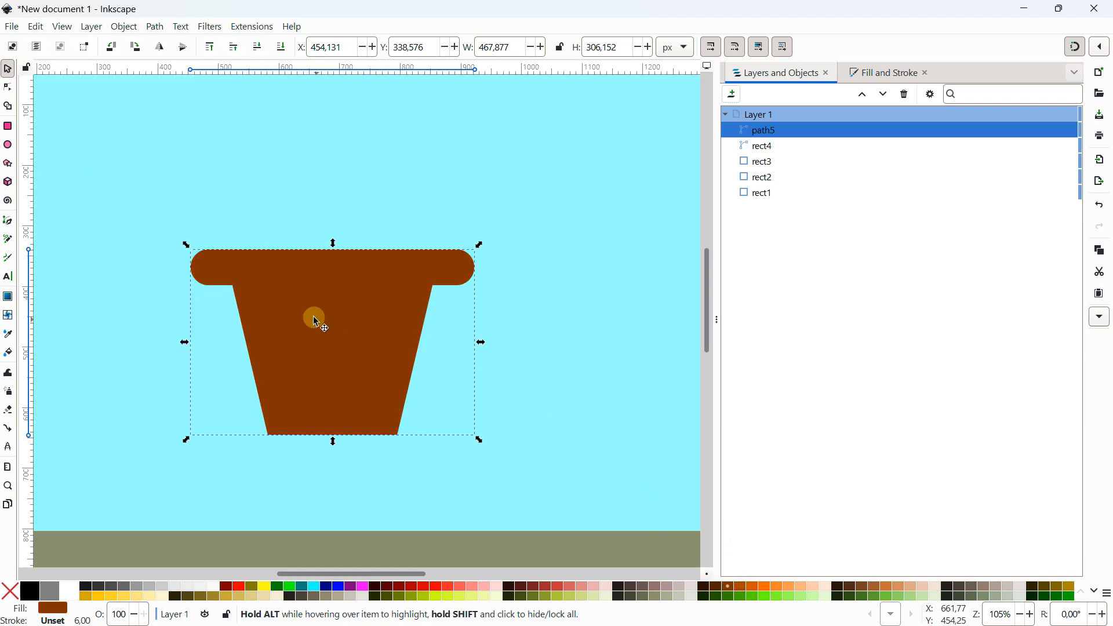
Step: Try to delete the left-side nodes of the dark pot copy, and undo the deletion
left_click(9, 88)
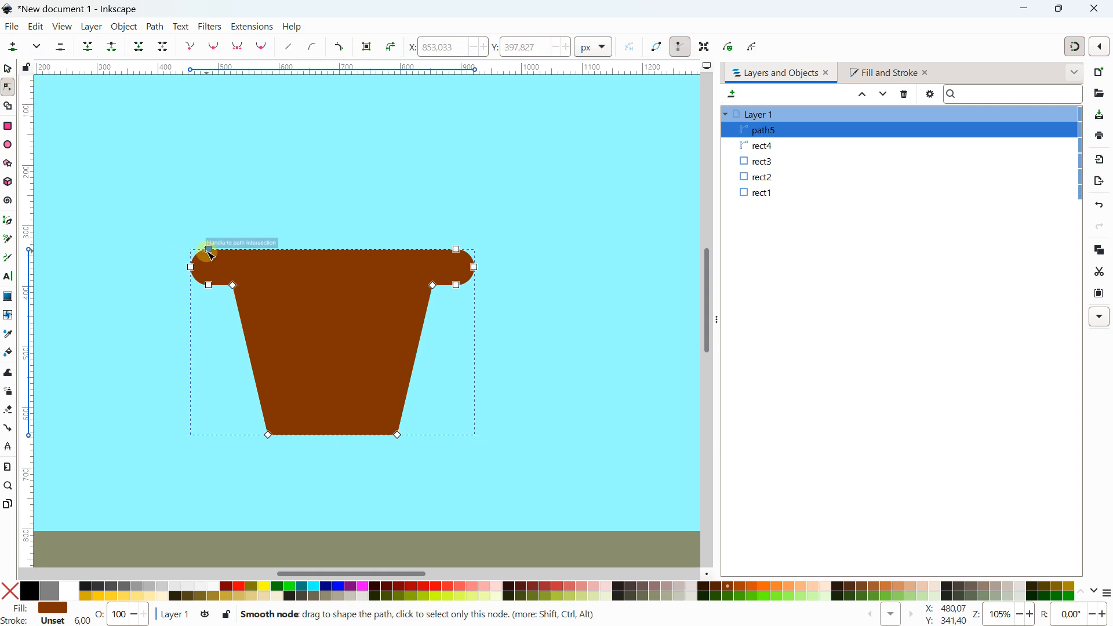
left_click(8, 68)
left_click_drag(435, 281, 286, 288)
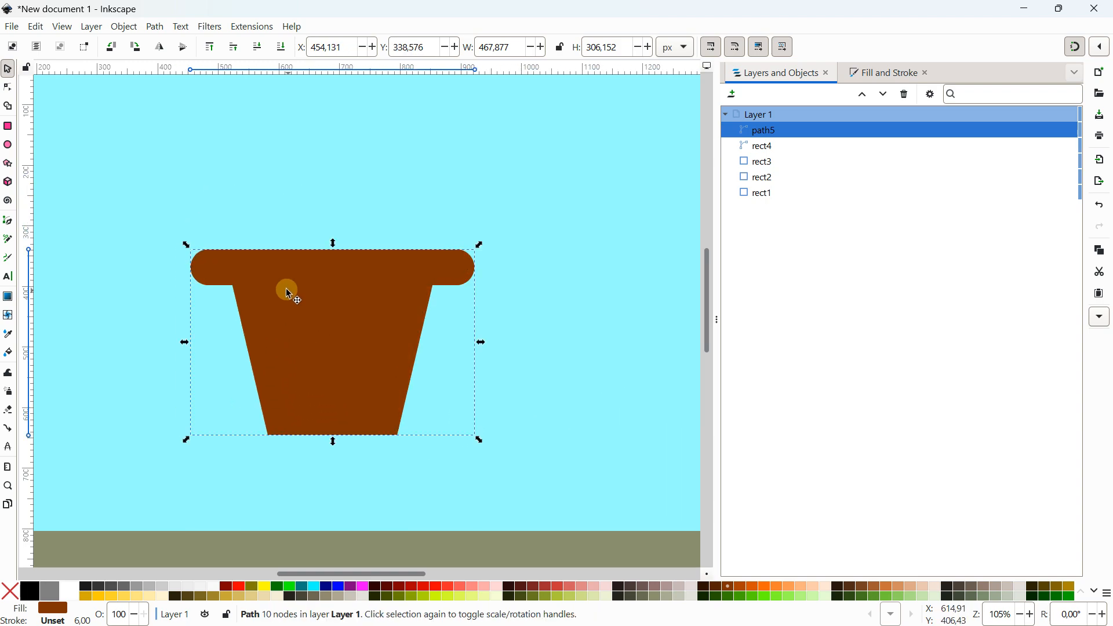
left_click(8, 89)
left_click_drag(155, 231, 284, 453)
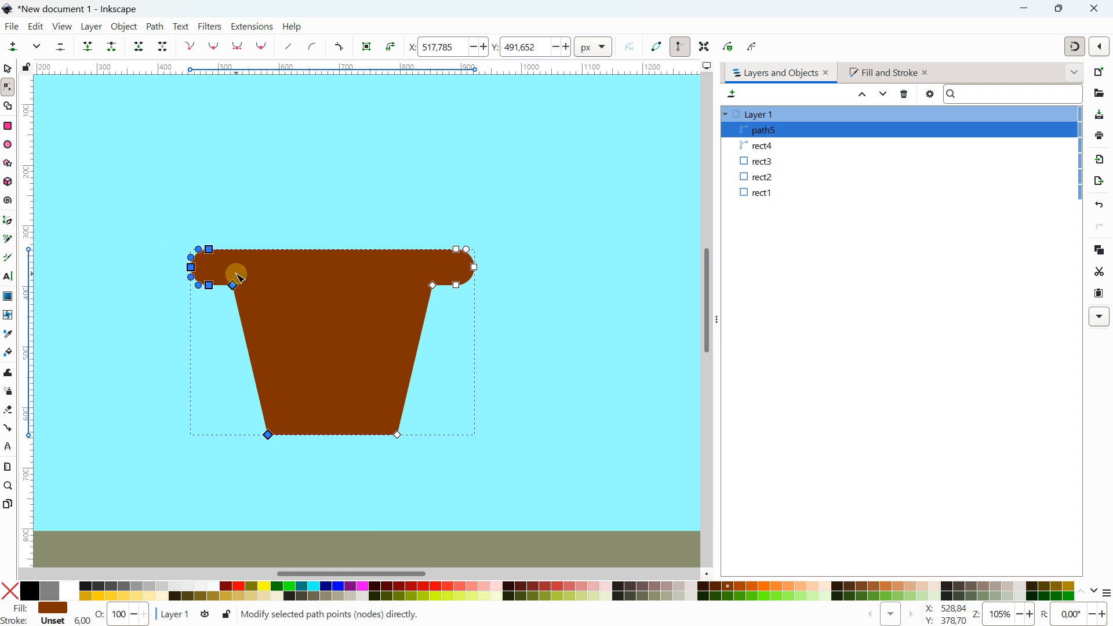
key("Delete")
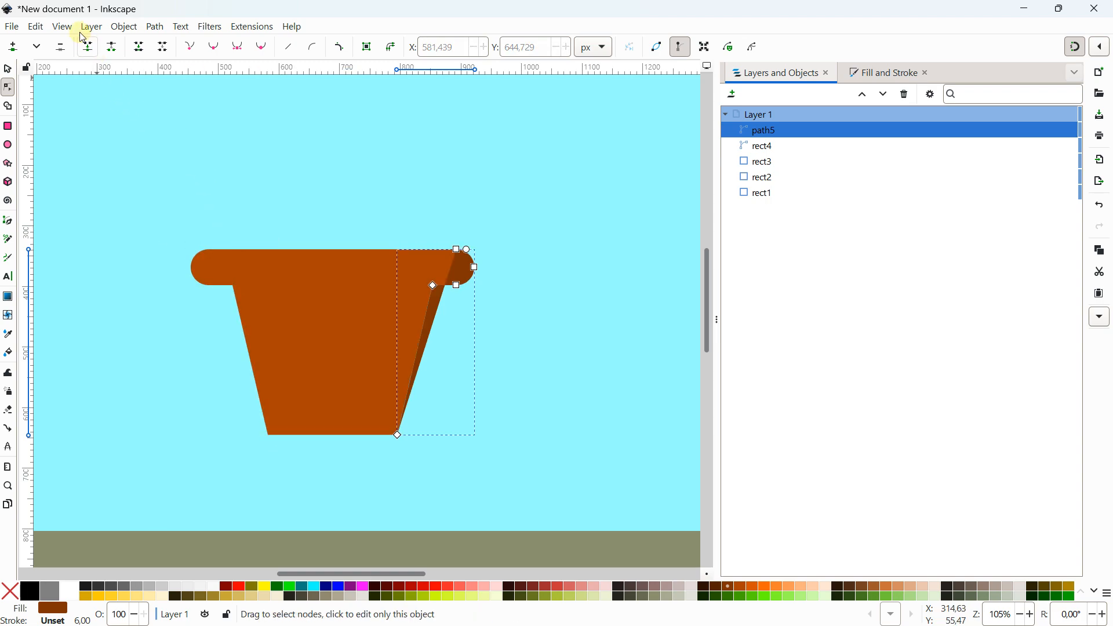
left_click(36, 27)
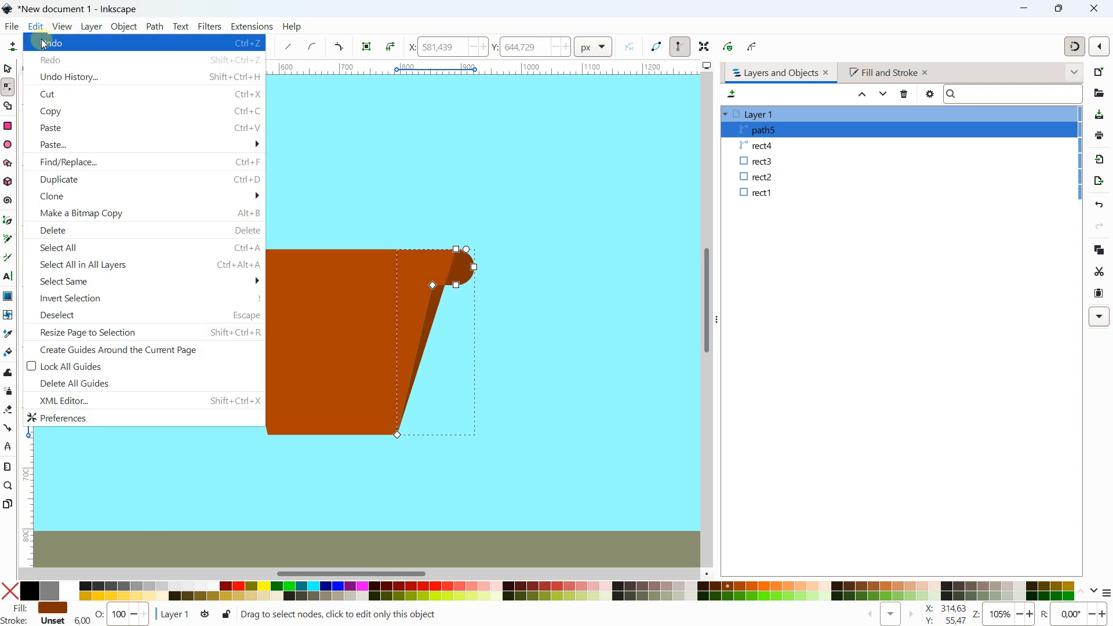
Step: Add midpoint nodes on the dark copy's top and bottom edges and delete its left-side nodes, leaving only the right half as shading
double_click(333, 251)
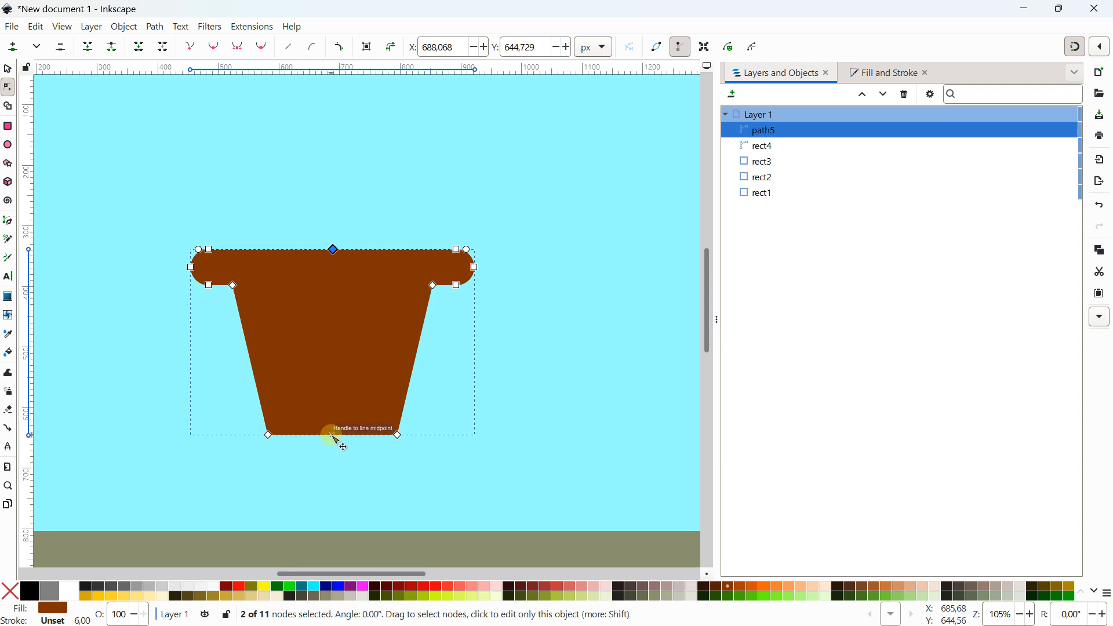
double_click(334, 435)
left_click_drag(166, 223, 267, 424)
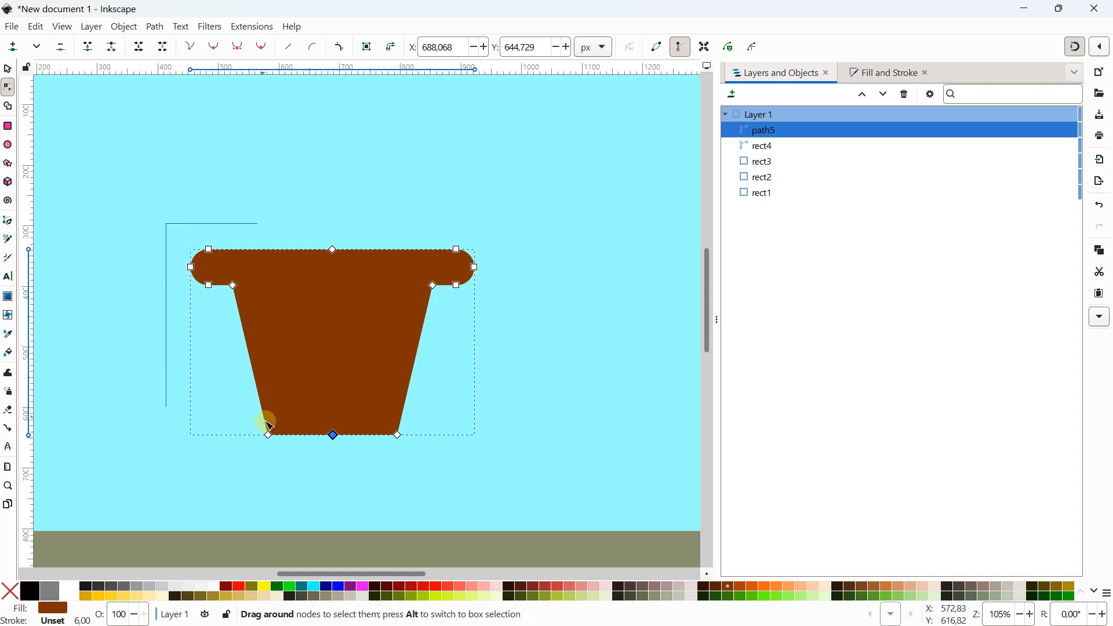
left_click_drag(296, 475, 295, 466)
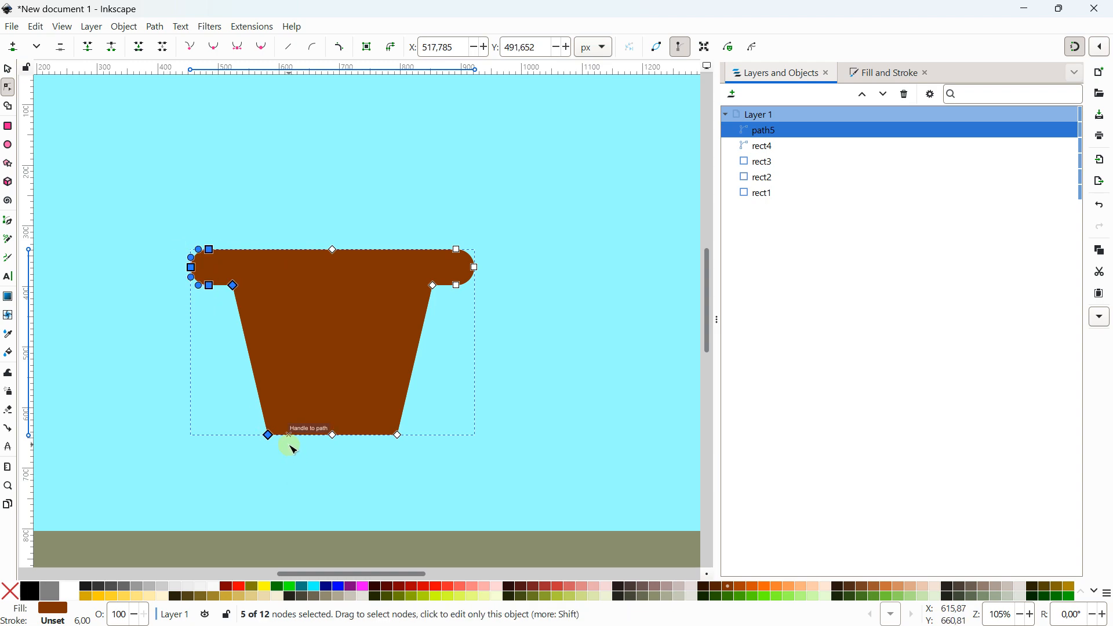
key("Delete")
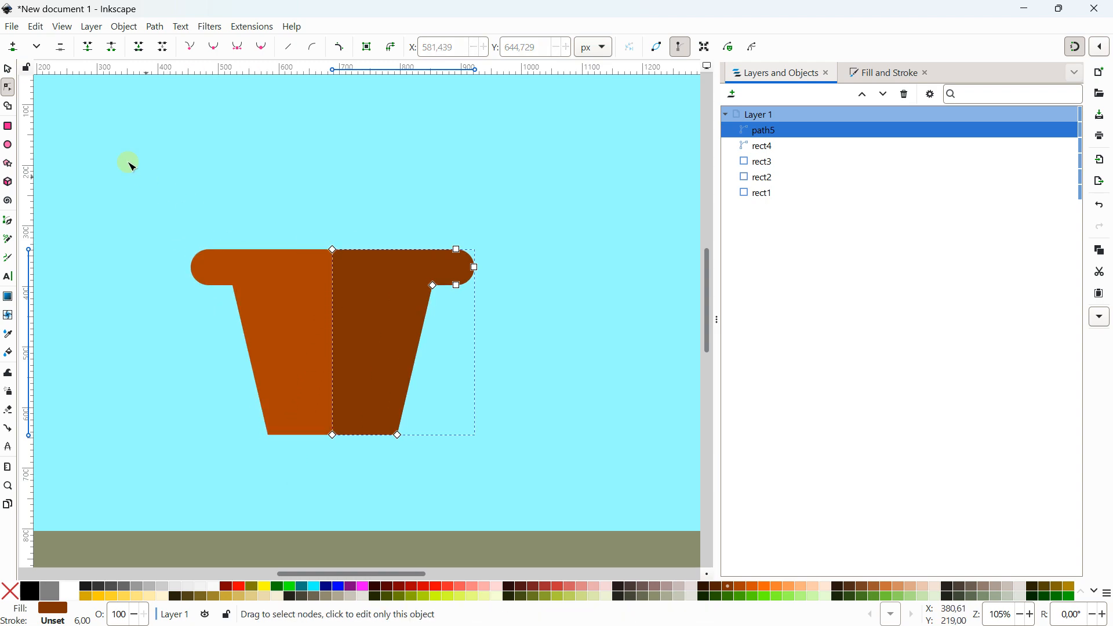
left_click(8, 69)
scroll(218, 172, "down", 1, "ctrl")
scroll(248, 280, "up", 4)
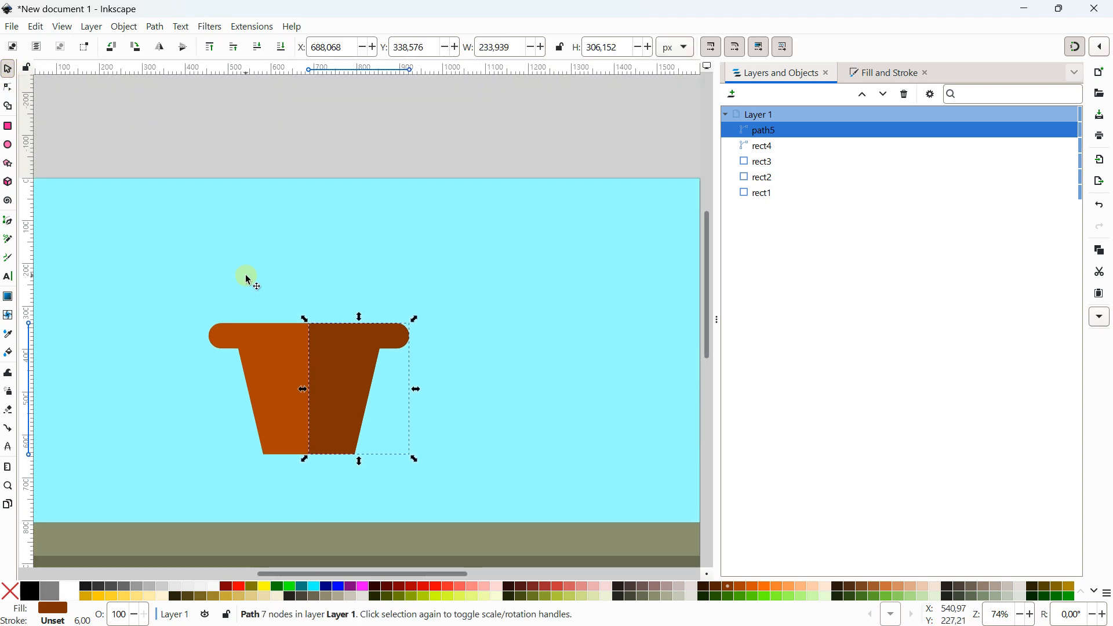
left_click(246, 131)
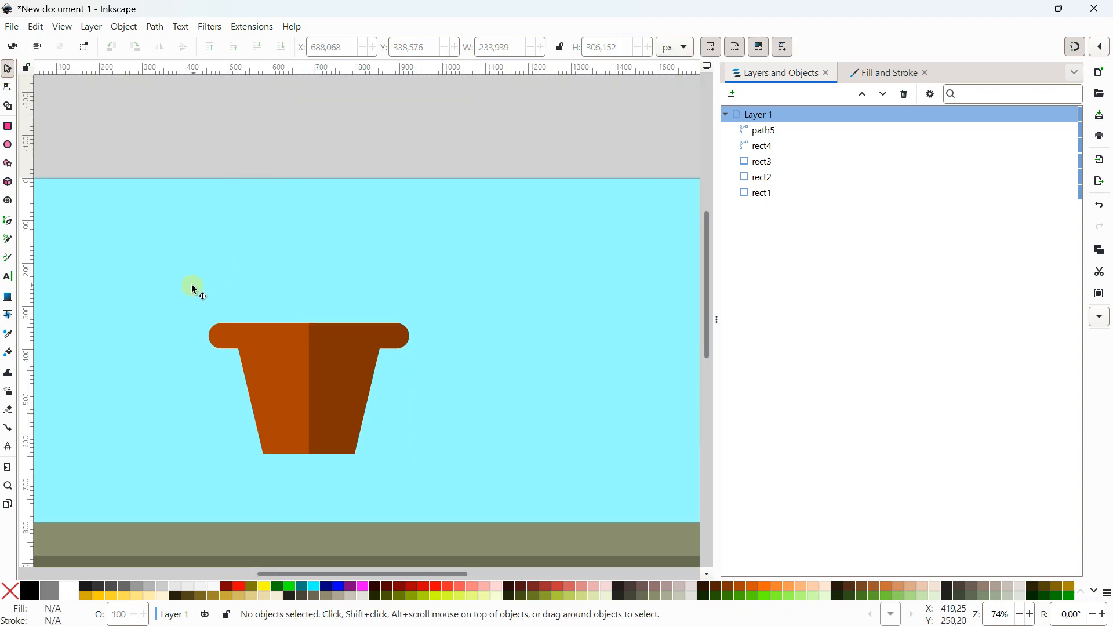
Step: Group the pot with its dark right-half shading
left_click_drag(175, 163, 423, 476)
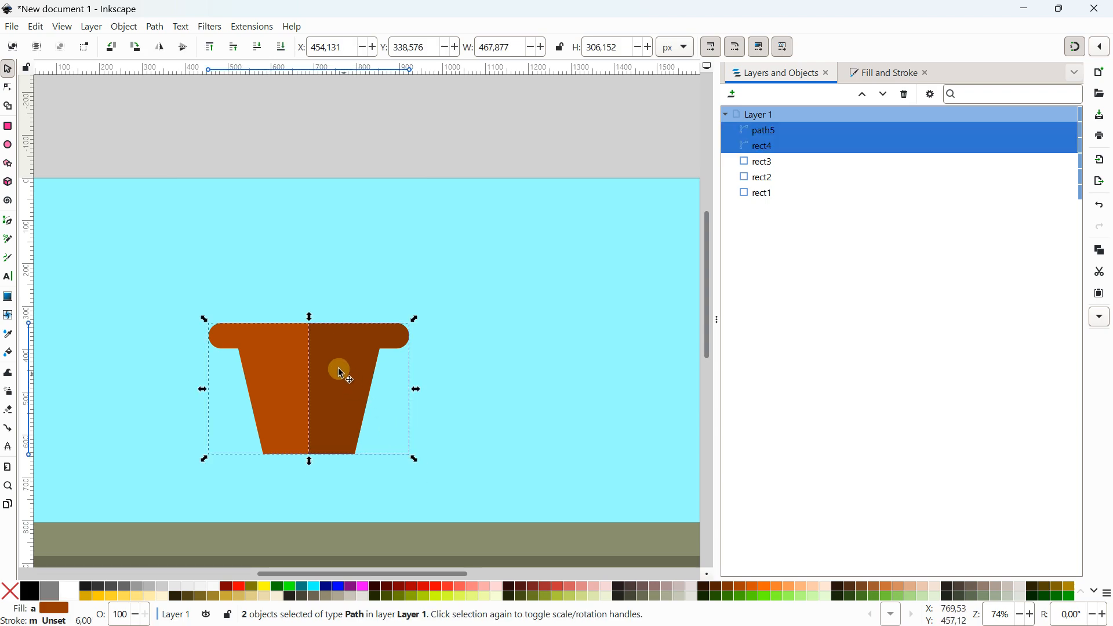
scroll(332, 347, "down", 1, "ctrl")
right_click(330, 344)
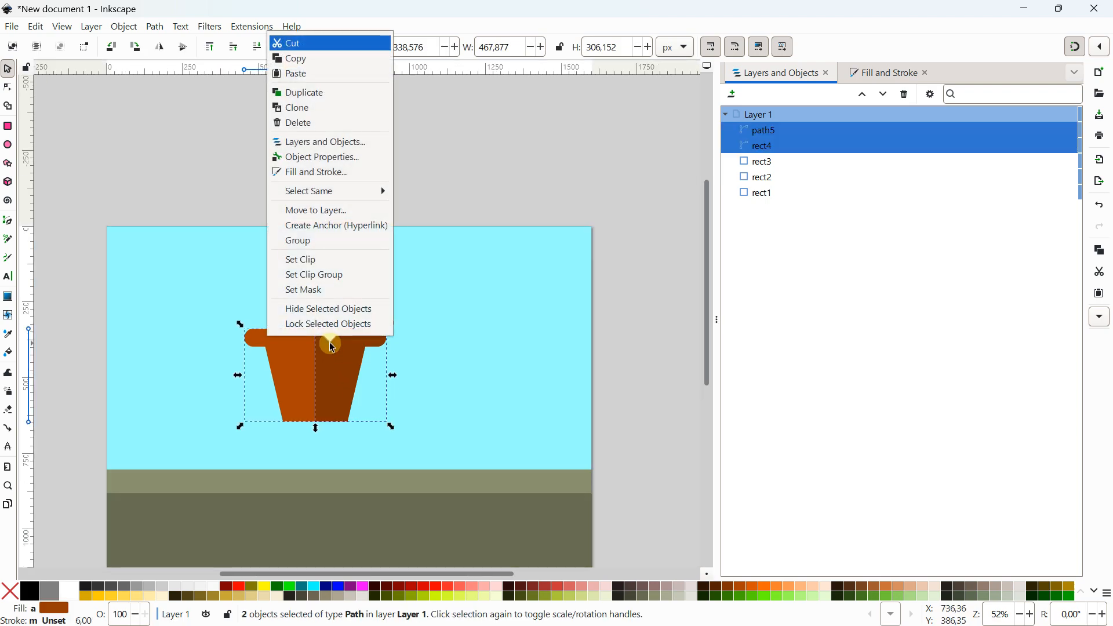
left_click(317, 243)
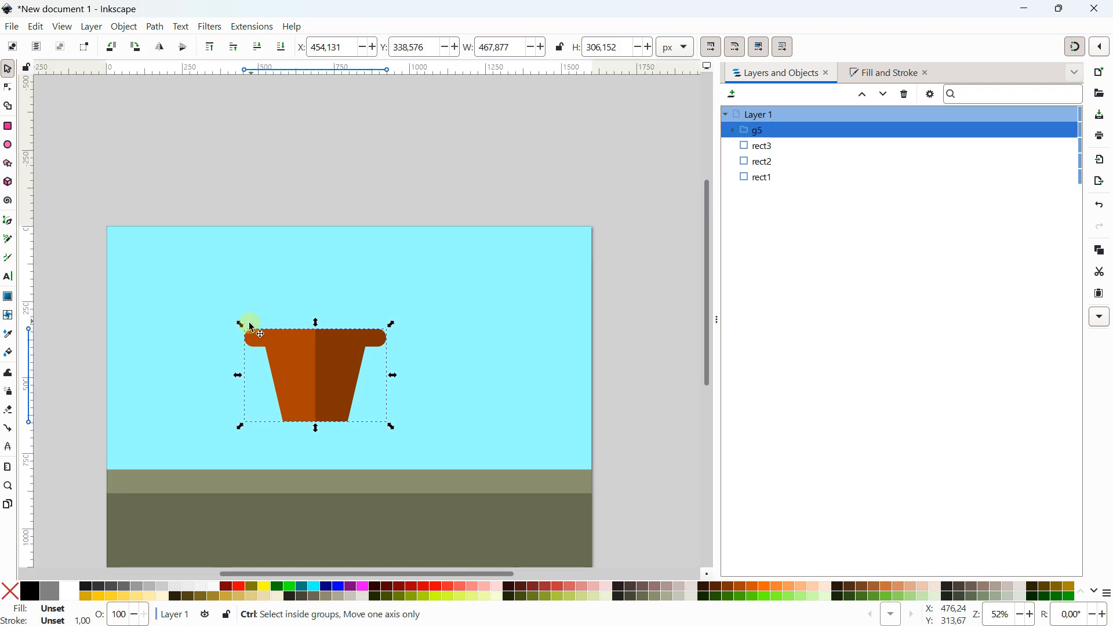
Step: Scale the pot group down to about 345 × 226 px, place it lower, just above the ground, and deselect it
left_click_drag(240, 324, 338, 425)
scroll(305, 377, "up", 2)
scroll(302, 244, "down", 1)
scroll(299, 226, "up", 3)
left_click(123, 137)
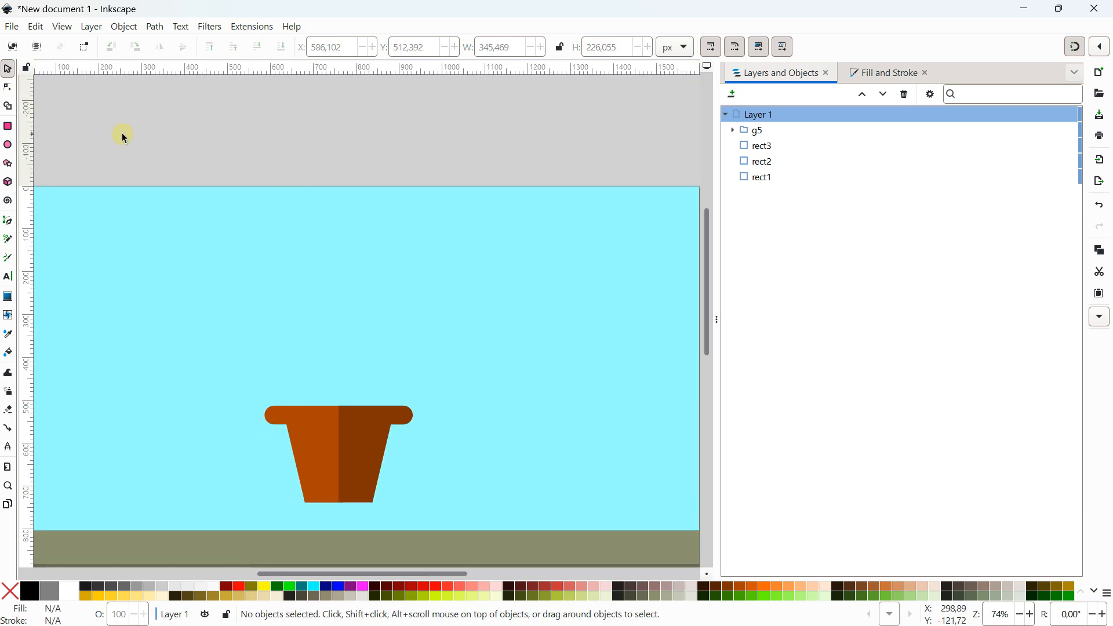
Step: Draw an upright rectangle about 102 × 265 px centred above the pot and reset its corner rounding to zero
left_click(7, 126)
scroll(317, 326, "up", 1)
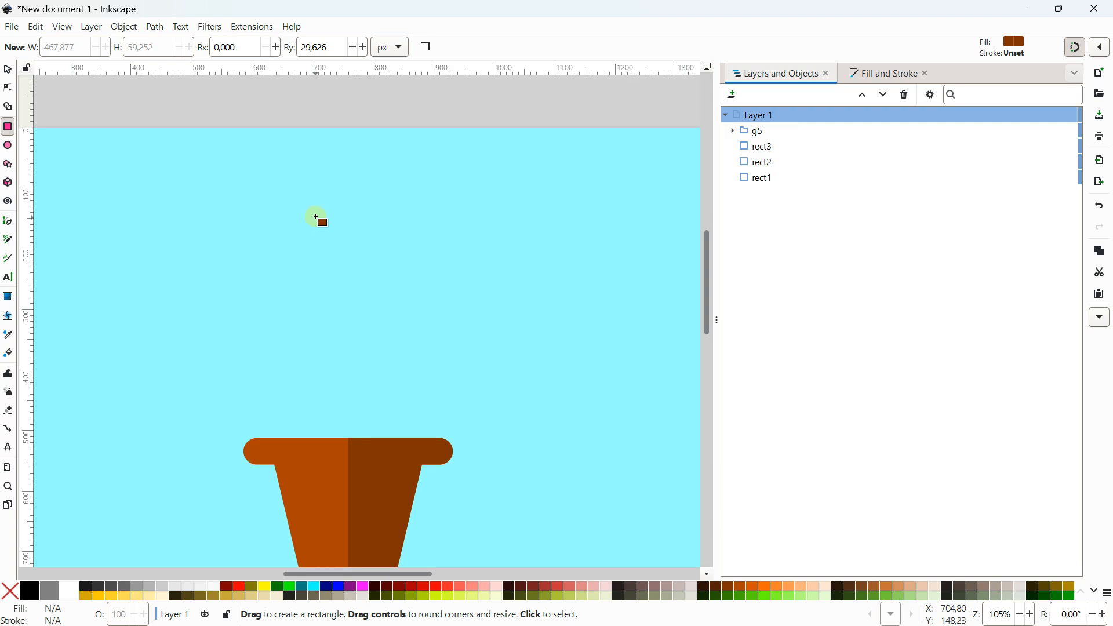
left_click_drag(315, 216, 378, 375)
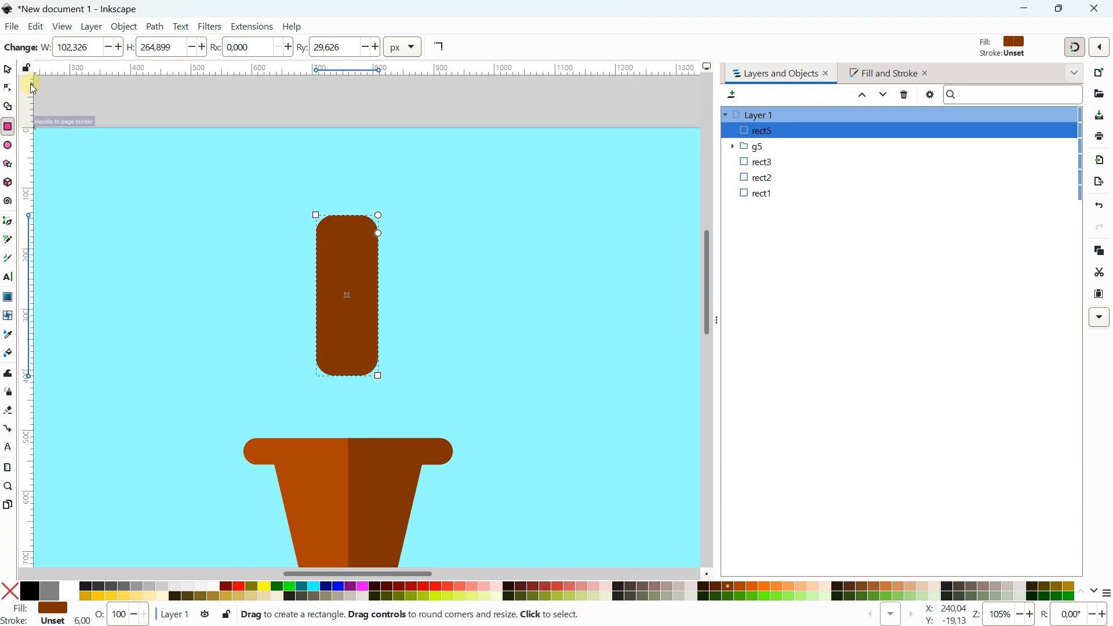
left_click(8, 69)
double_click(375, 237)
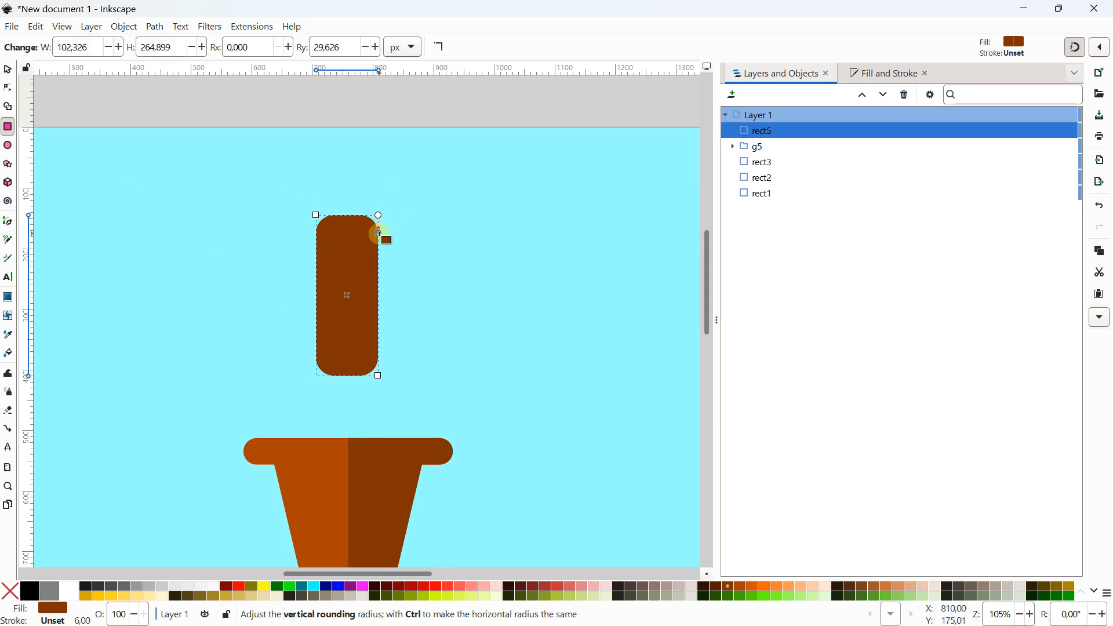
left_click_drag(379, 215, 387, 176)
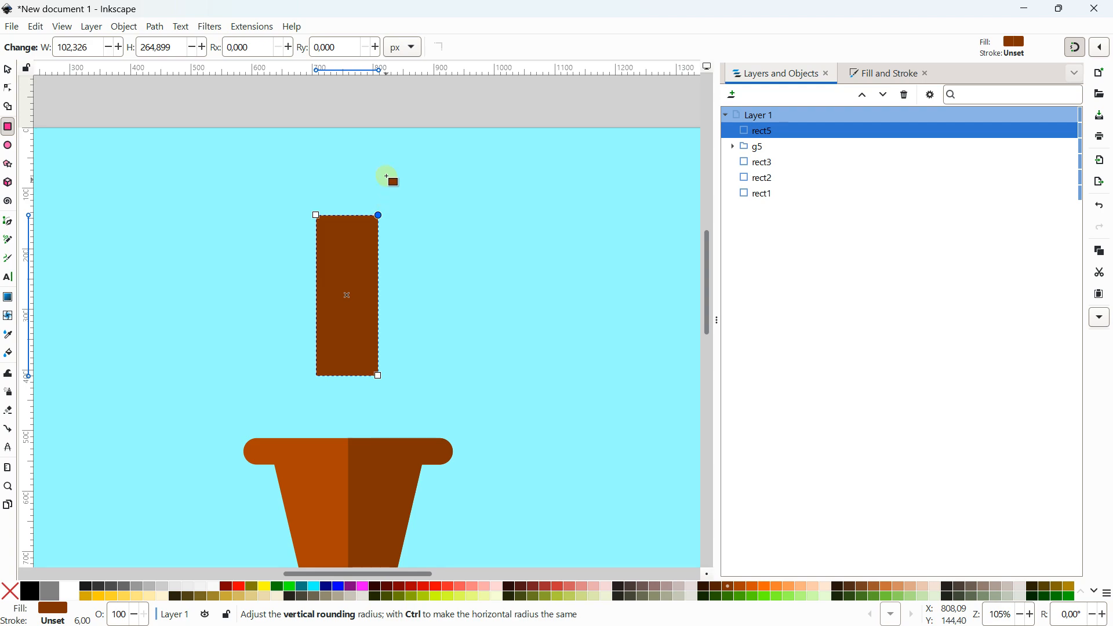
Step: Extend the upright rectangle upward to about 335 px high and round its corners fully so both ends become semicircular
left_click(8, 69)
scroll(337, 187, "down", 1)
left_click_drag(346, 201, 378, 223)
scroll(342, 207, "up", 1)
key("r")
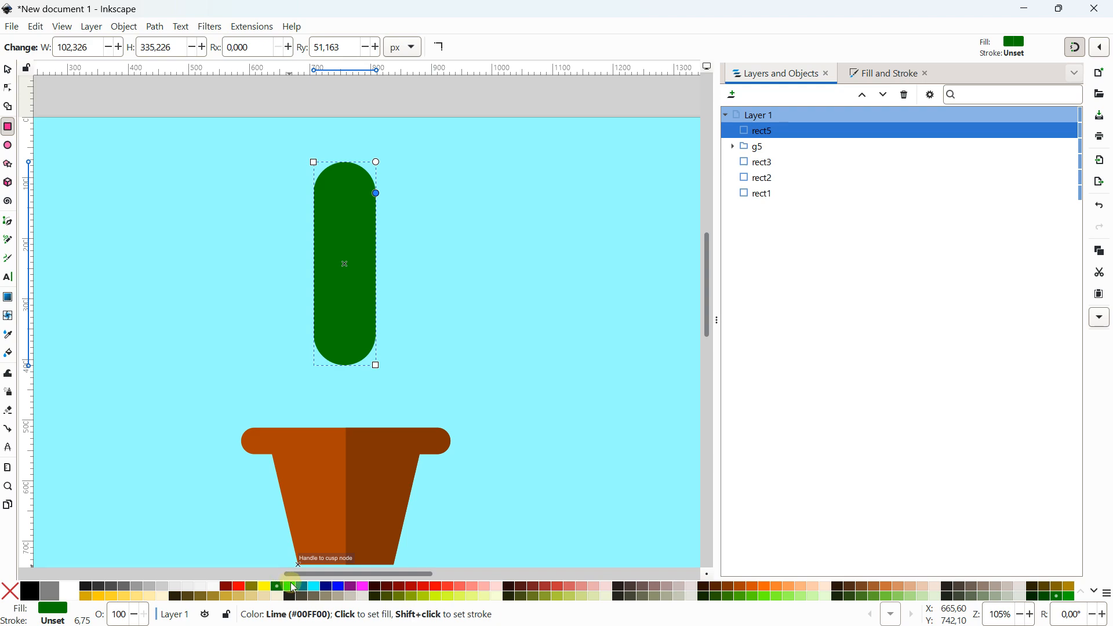
Step: Fill the rounded upright shape with the green #44AA00
left_click(292, 587)
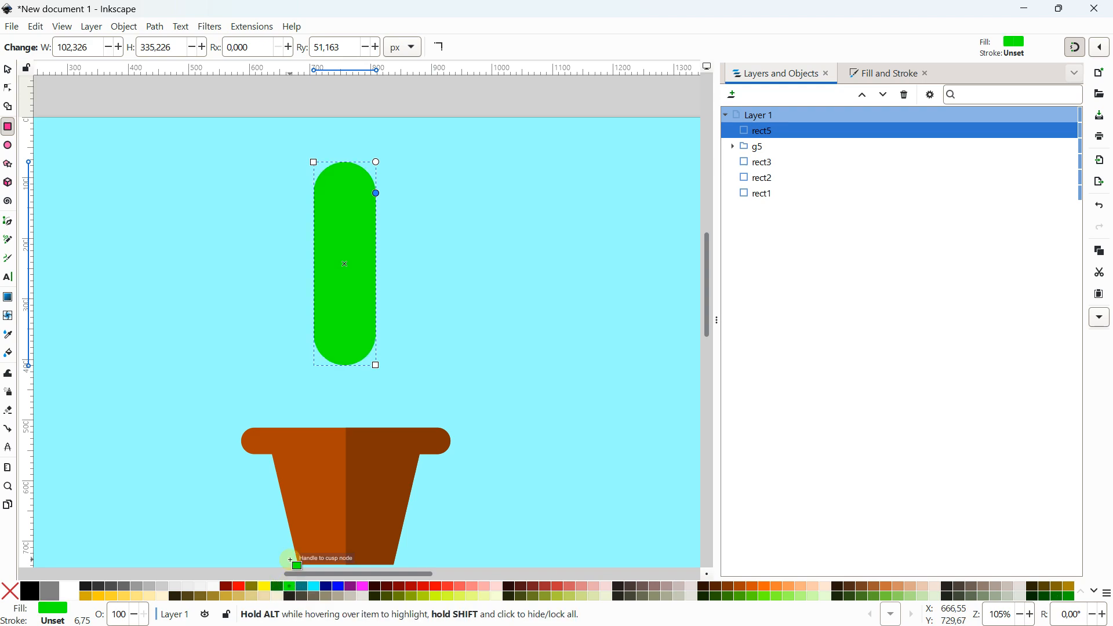
left_click(743, 598)
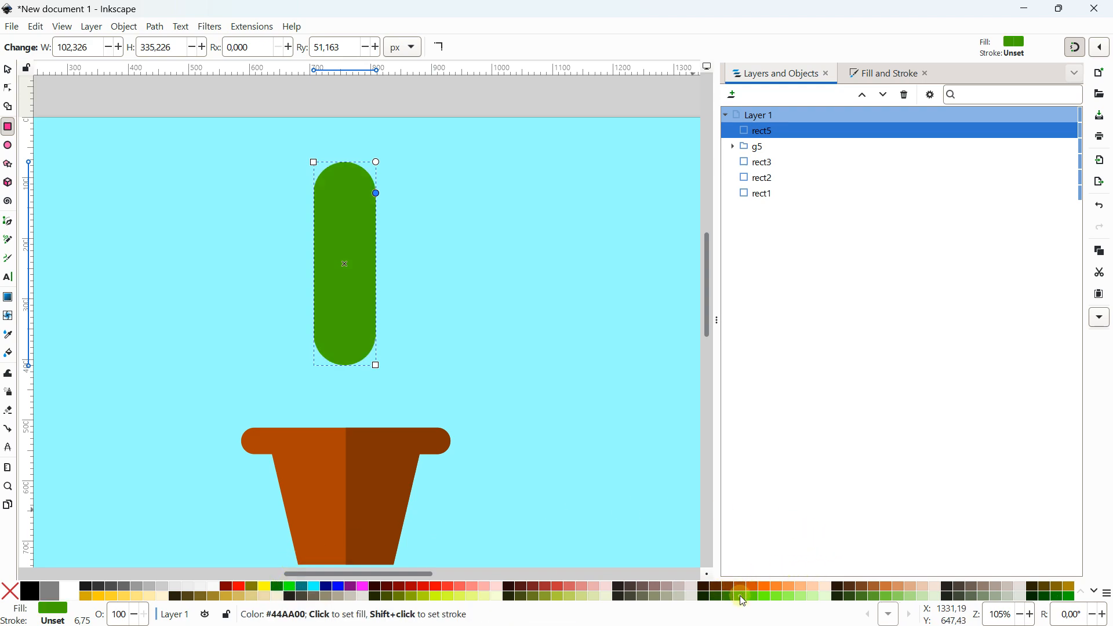
left_click(14, 70)
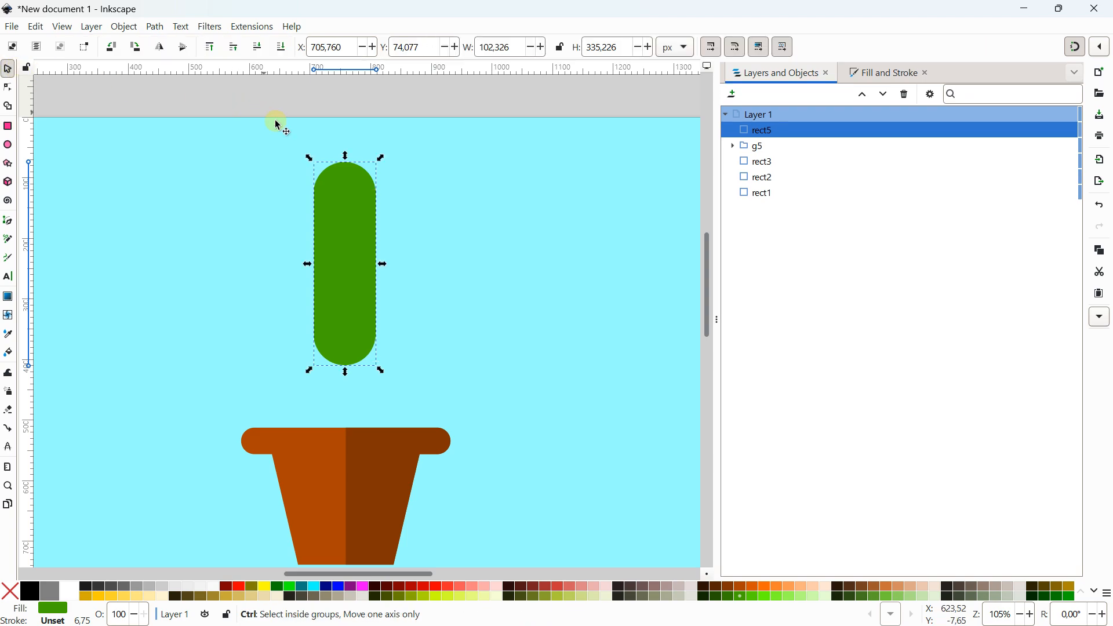
Step: Convert the green rounded rectangle to a path
scroll(372, 228, "up", 1, "ctrl")
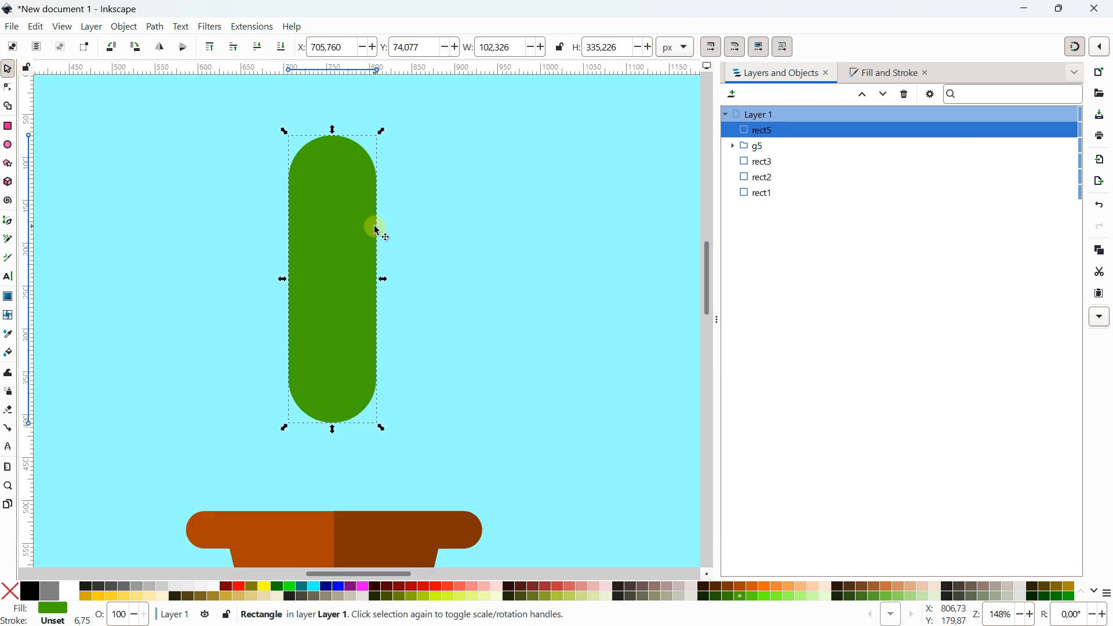
left_click(121, 27)
mouse_move(154, 26)
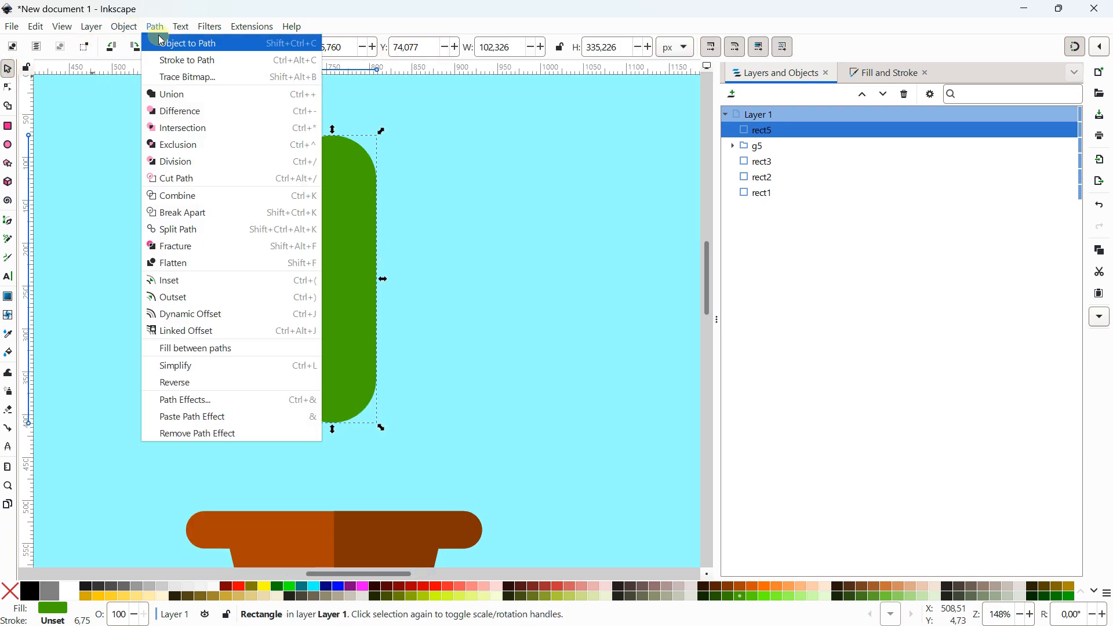
left_click(184, 43)
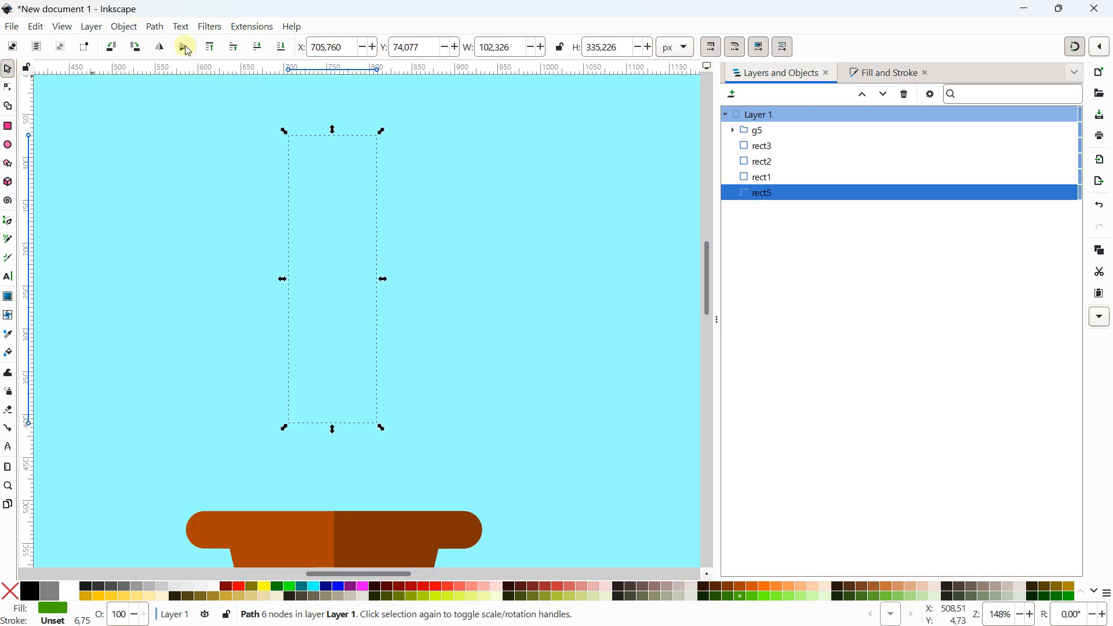
Step: Undo the background shift, the lowering of the green rounded shape and its conversion to a path, and reselect the shape
left_click(313, 206)
left_click(35, 28)
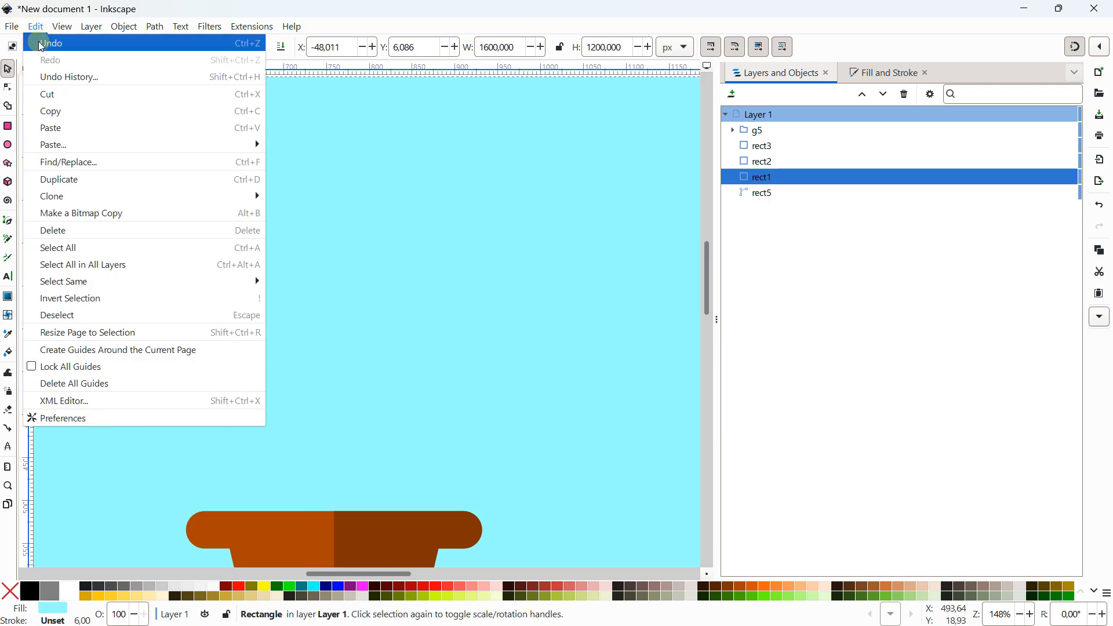
left_click(45, 43)
left_click(35, 28)
left_click(46, 43)
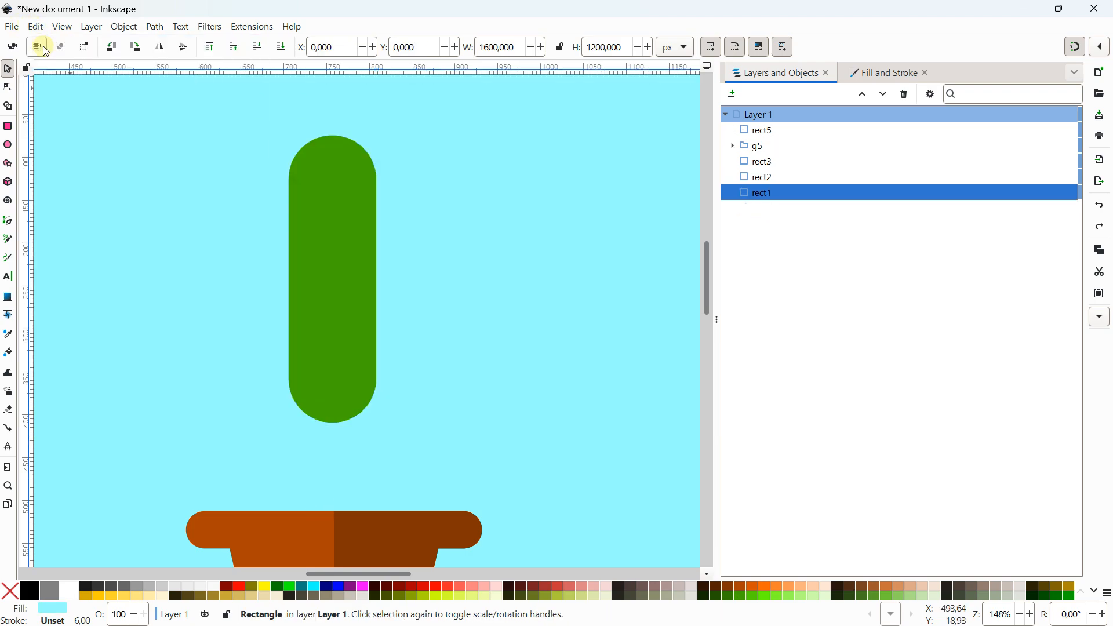
left_click(354, 244)
scroll(347, 200, "down", 2, "ctrl")
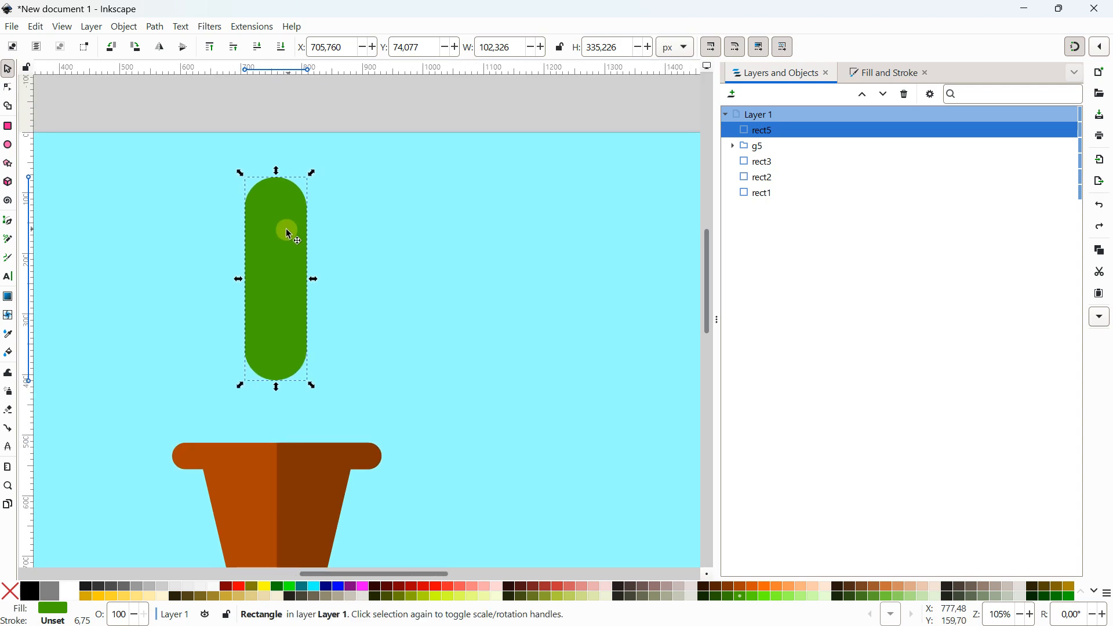
Step: Duplicate the green rounded shape and place the copy about 301 px to the right of the original
scroll(280, 230, "up", 2)
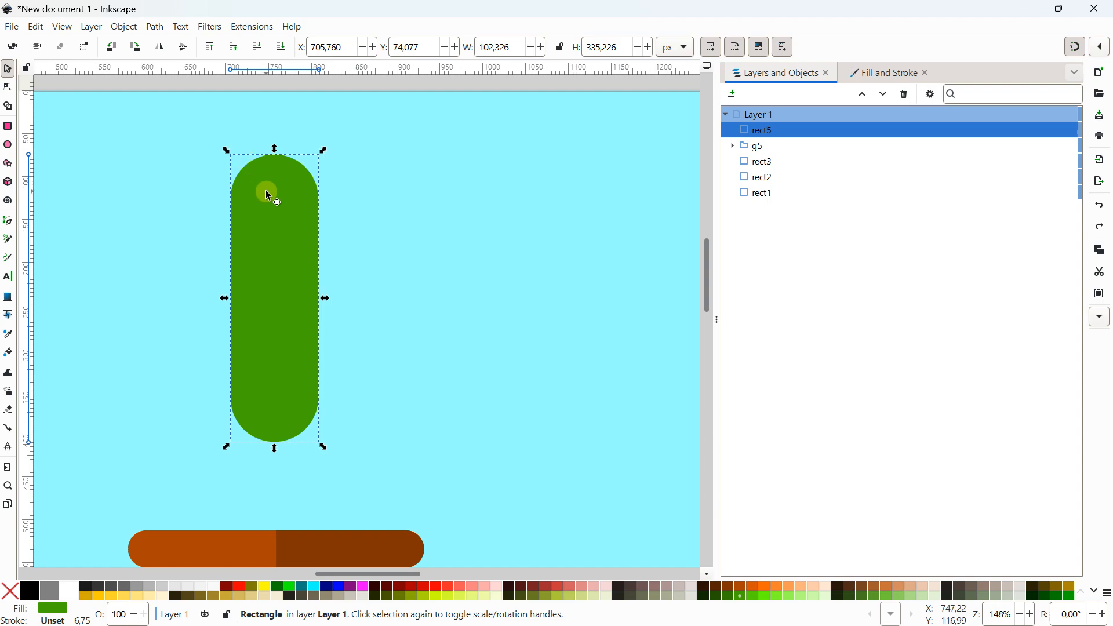
key("ctrl+d")
left_click_drag(268, 194, 514, 185)
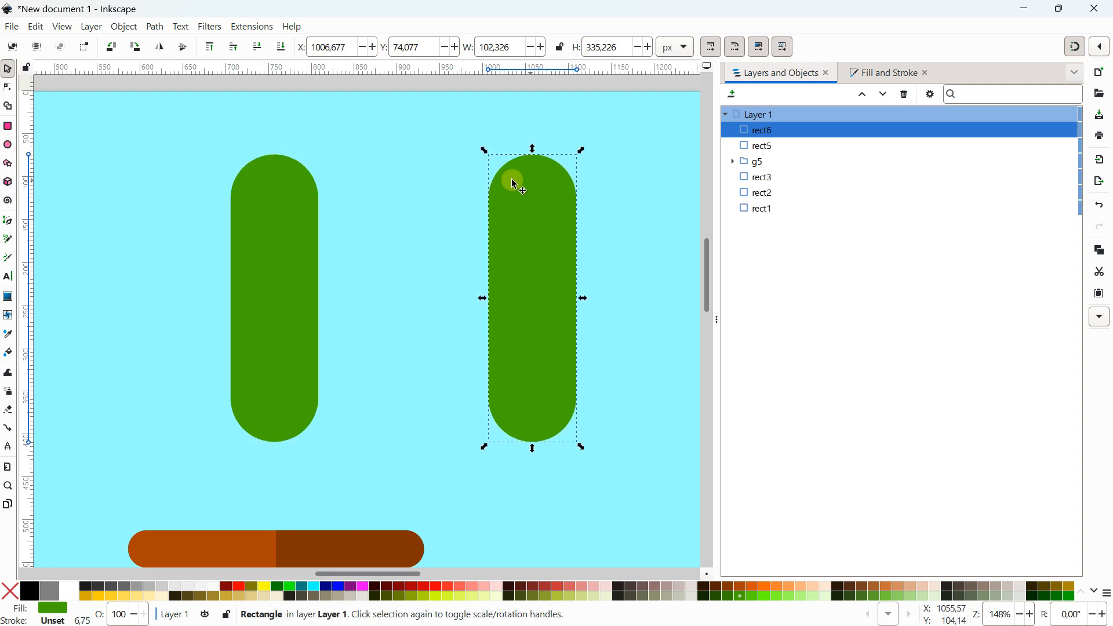
Step: Draw a square-cornered rectangle about 162 × 425 px over the left part of the green copy and fill it red
left_click(8, 126)
left_click_drag(412, 124, 552, 488)
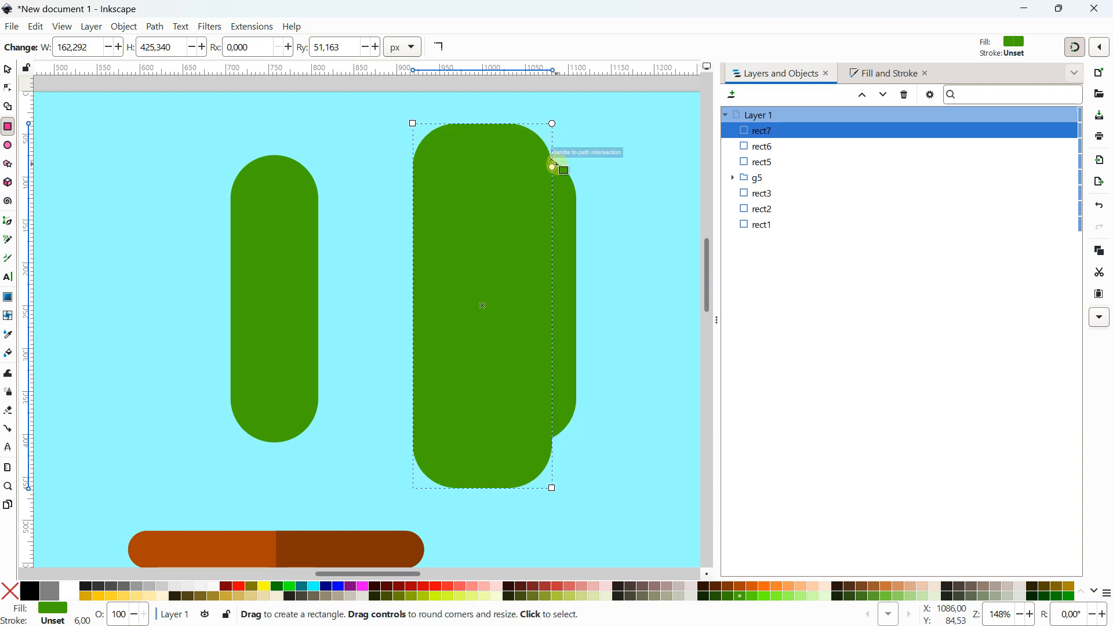
left_click_drag(551, 167, 549, 89)
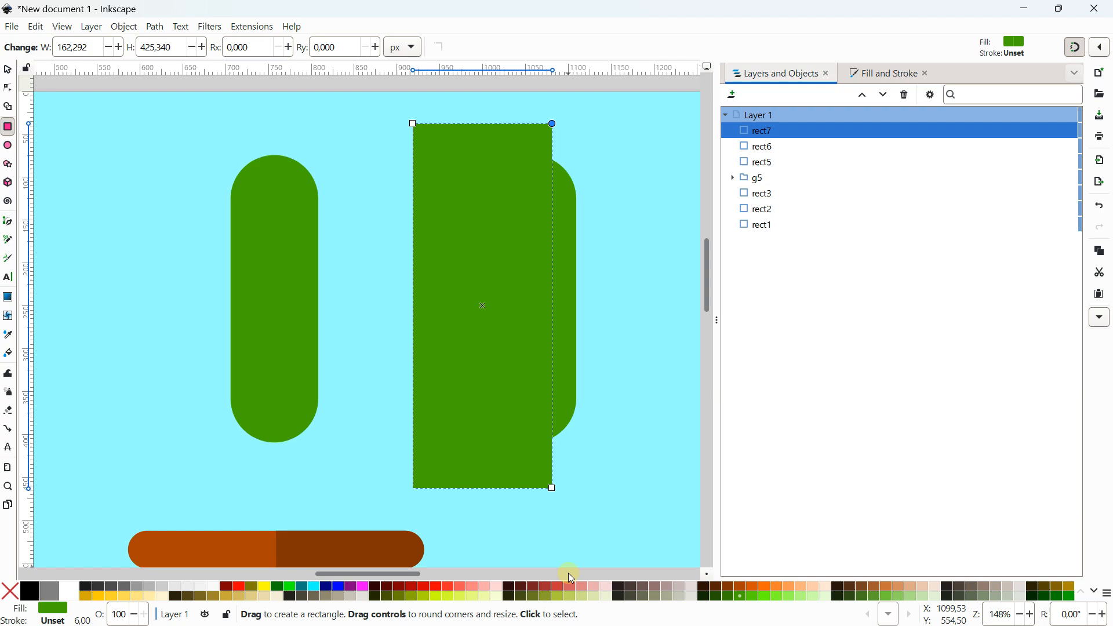
left_click(558, 587)
left_click(8, 69)
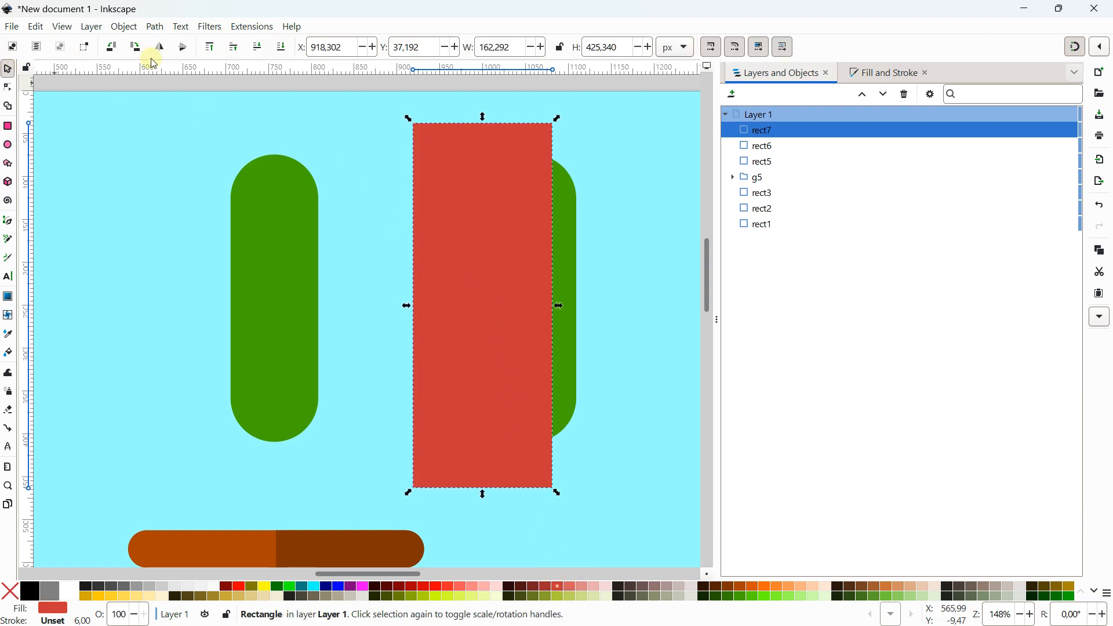
Step: Align the red rectangle's right edge with the green copy's vertical centre and subtract it from the copy
mouse_move(464, 168)
left_mouse_down()
mouse_move(426, 168)
mouse_move(452, 157)
left_mouse_up()
left_click(557, 194, "shift")
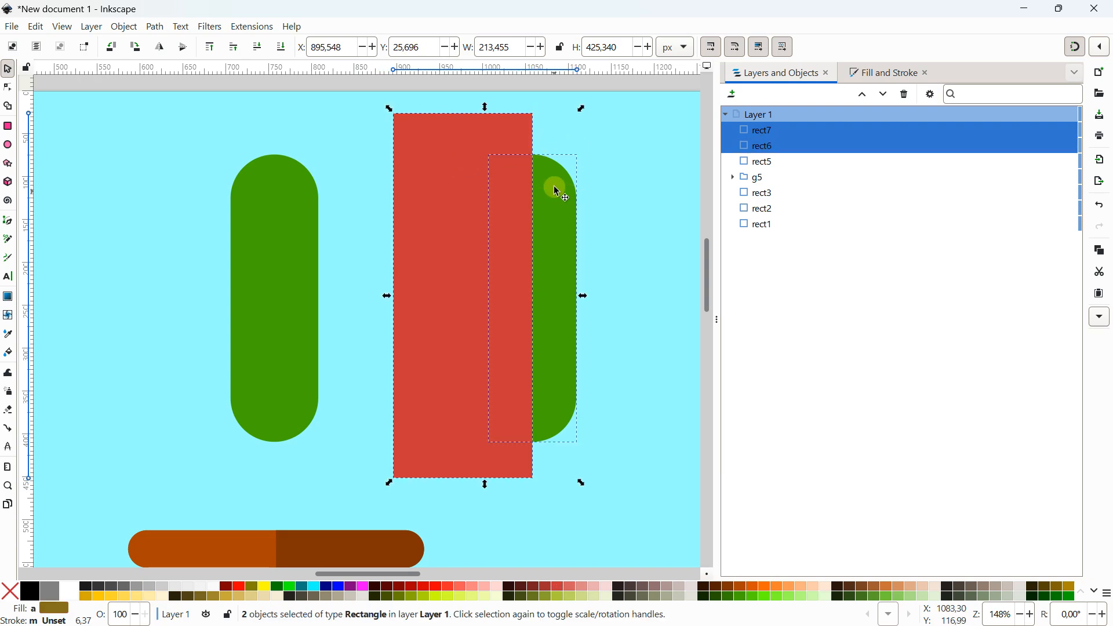
left_click(154, 27)
left_click(181, 111)
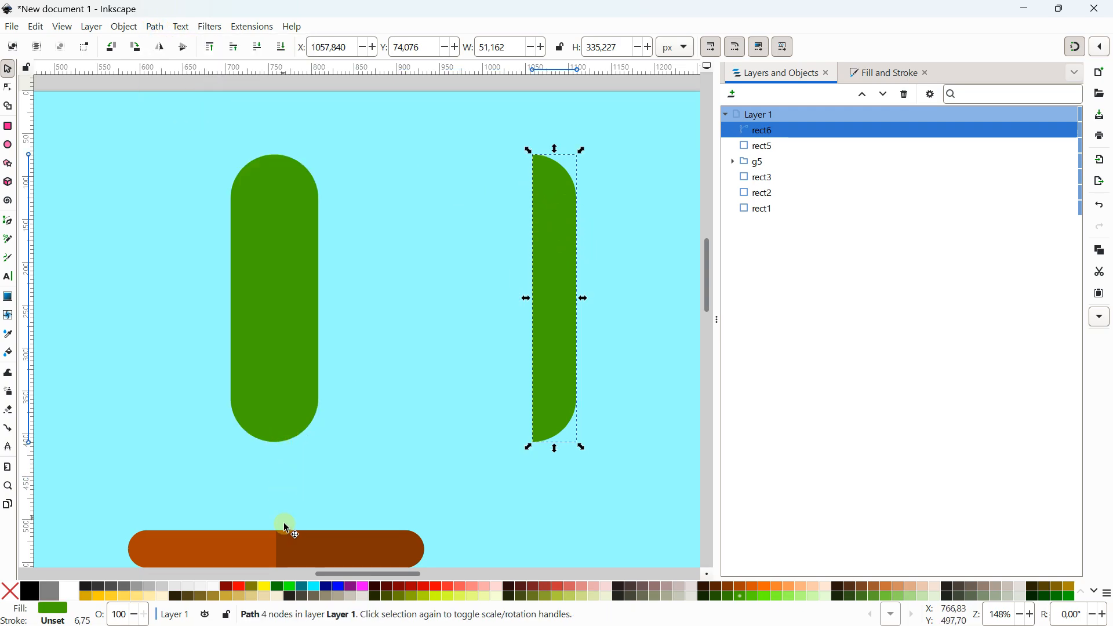
Step: Fill the remaining half shape with dark green and place it over the right half of the original green shape
left_click(277, 587)
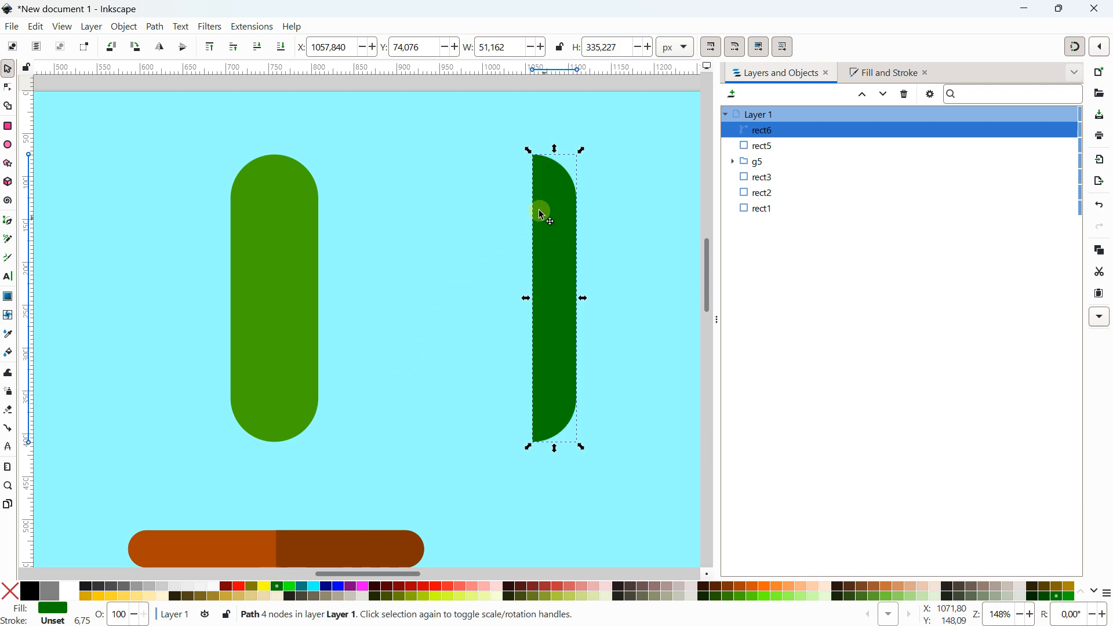
left_click_drag(539, 210, 286, 215)
scroll(285, 216, "down", 1, "ctrl")
scroll(288, 203, "up", 2)
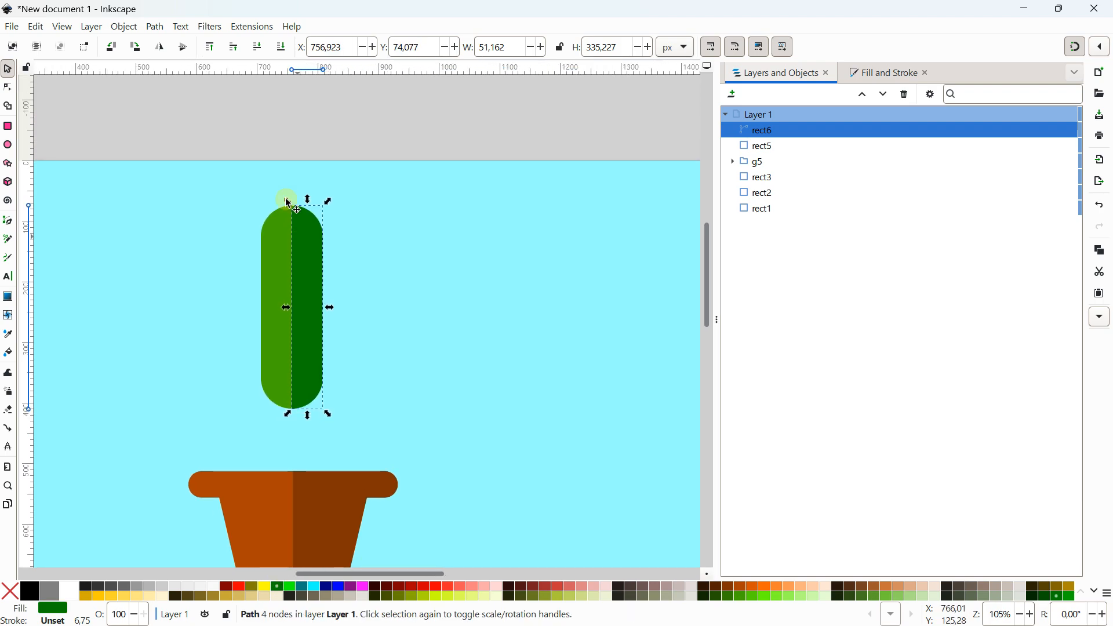
Step: Group the green rounded shape with its dark green half
left_click(273, 124)
left_click(279, 241)
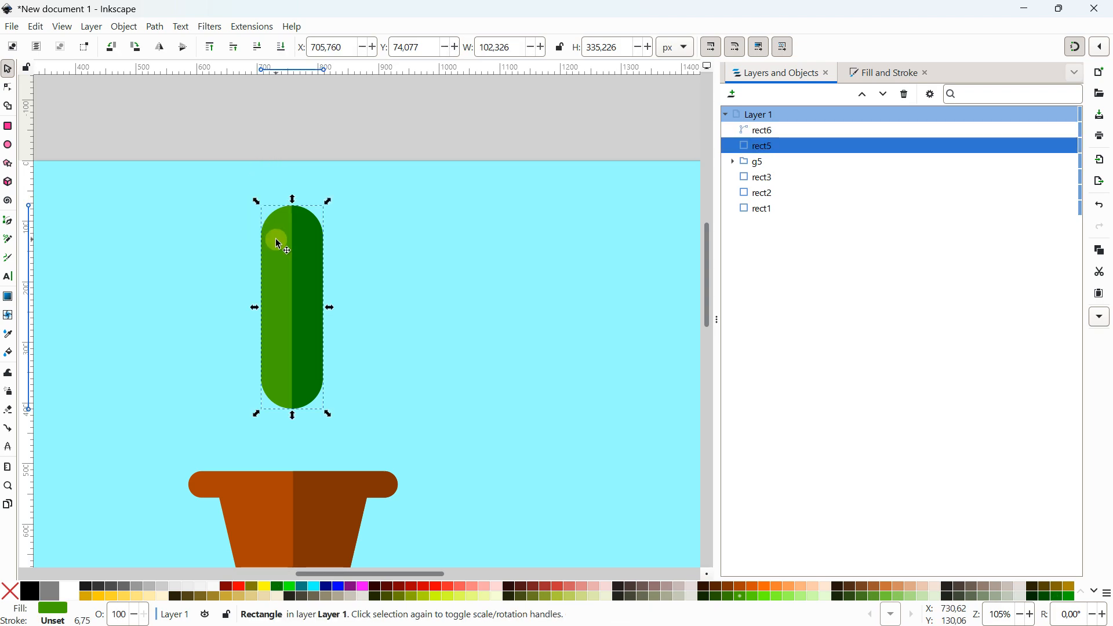
left_click(307, 246, "shift")
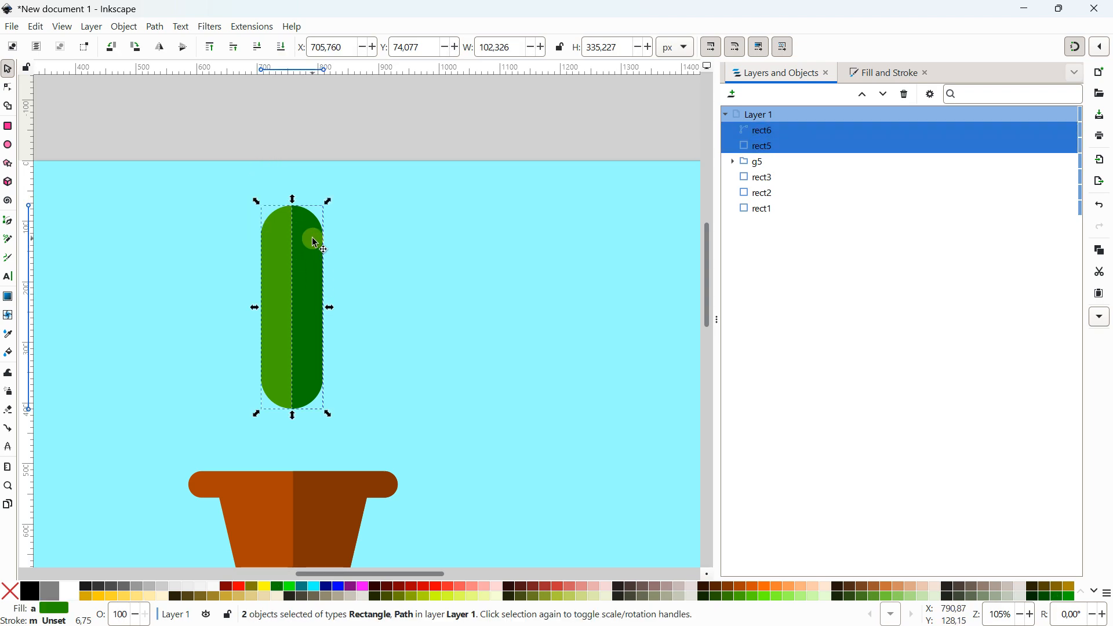
right_click(315, 243)
left_click(313, 454)
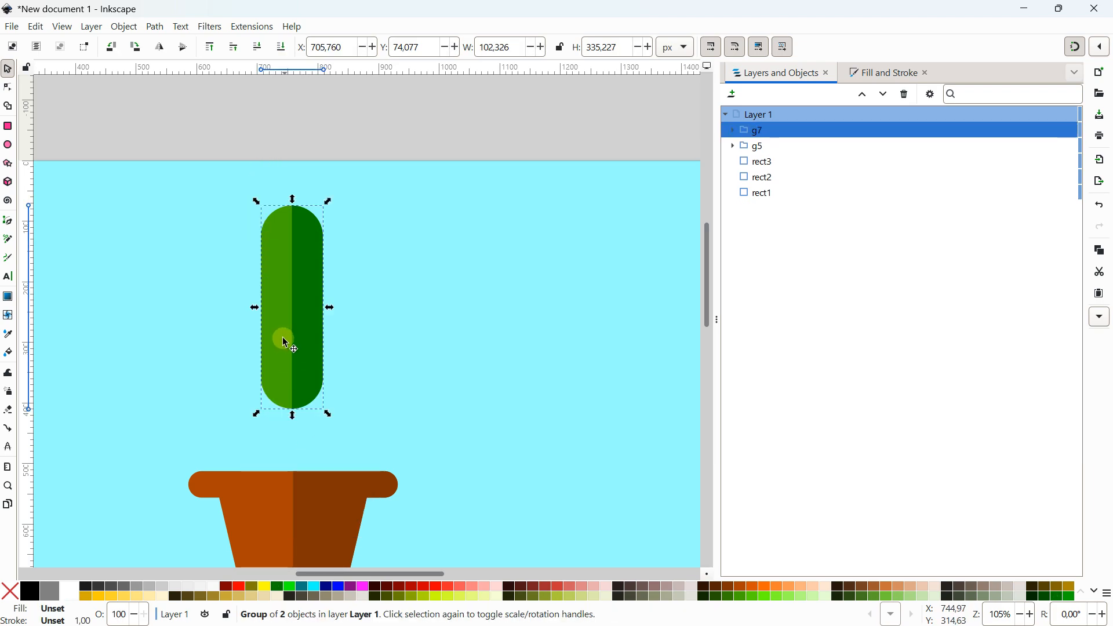
Step: Move the two-tone green stem down onto the pot and stretch it upward to about 423 px high
scroll(276, 284, "down", 2, "ctrl")
scroll(278, 255, "up", 2, "ctrl")
scroll(289, 241, "down", 2, "ctrl")
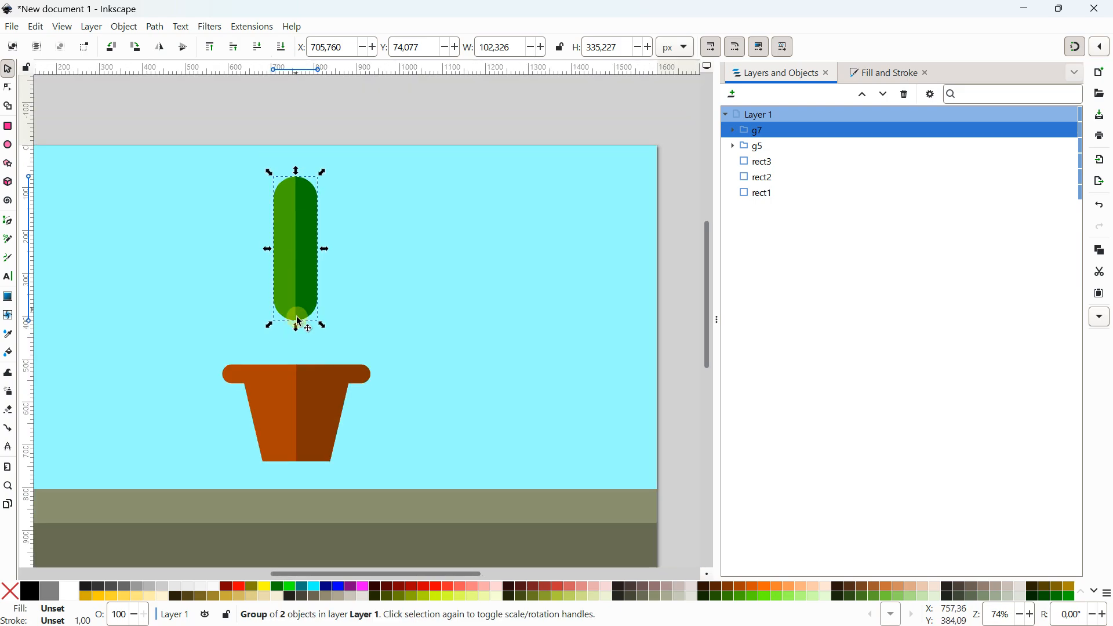
left_click_drag(295, 263, 296, 318)
scroll(294, 273, "up", 2, "ctrl")
left_click_drag(301, 186, 299, 116)
scroll(299, 116, "down", 2, "ctrl")
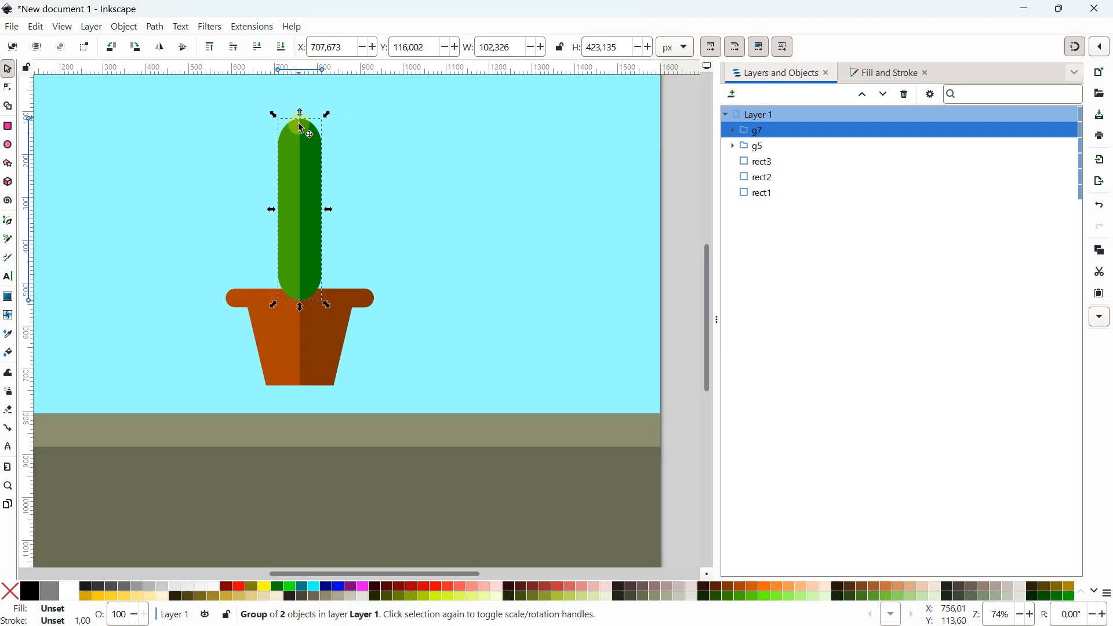
mouse_move(296, 192)
left_mouse_down()
mouse_move(300, 207)
mouse_move(297, 185)
left_mouse_up()
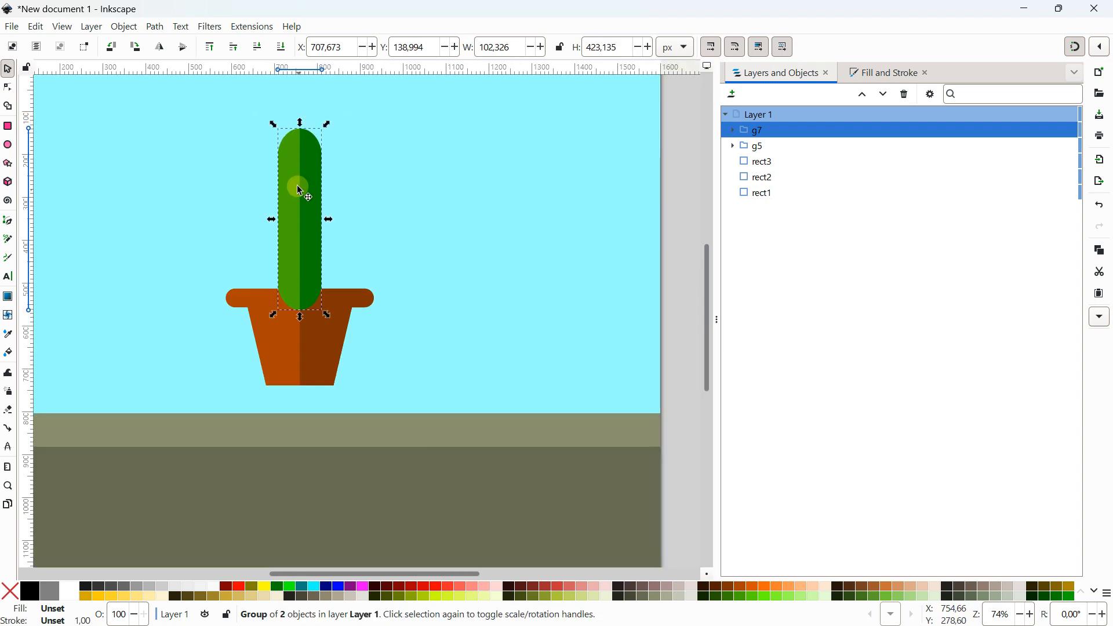
Step: Extend the stem's top to a height of about 452 px and lower the stem slightly further into the pot
scroll(298, 187, "up", 2, "ctrl")
scroll(293, 162, "up", 3)
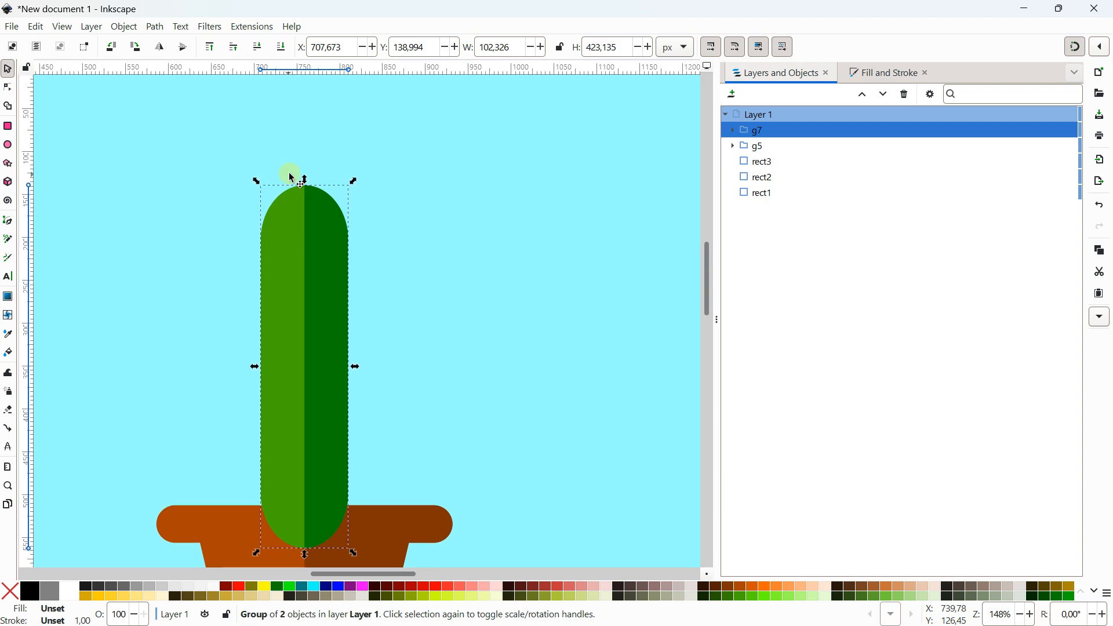
left_click_drag(305, 183, 306, 159)
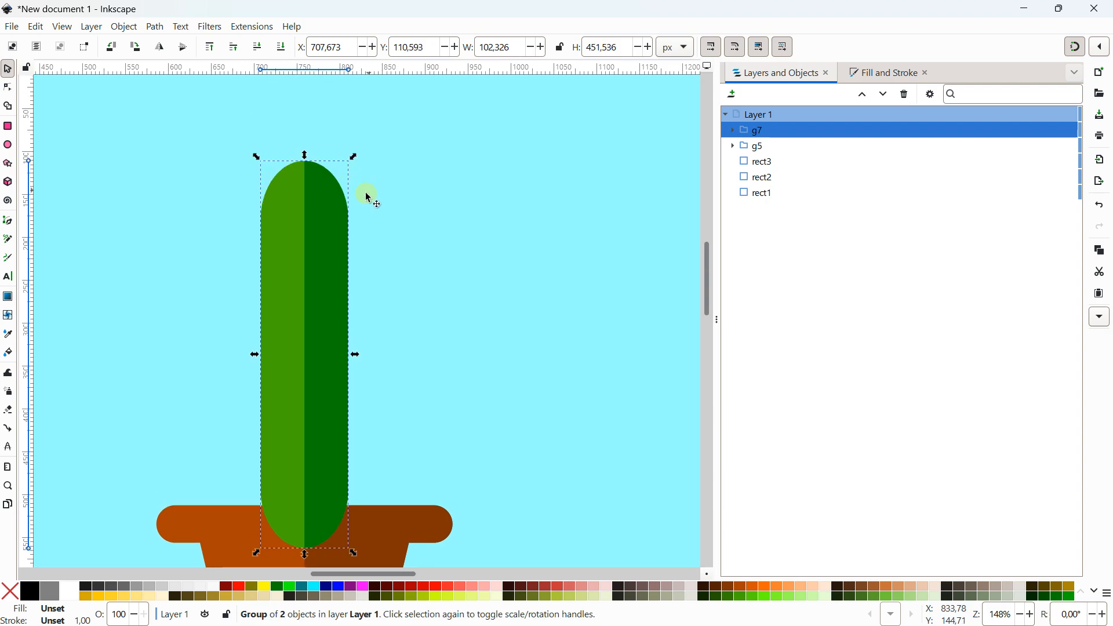
scroll(354, 203, "down", 1, "ctrl")
scroll(304, 209, "down", 2)
left_click_drag(318, 250, 317, 260)
scroll(316, 261, "up", 1, "ctrl")
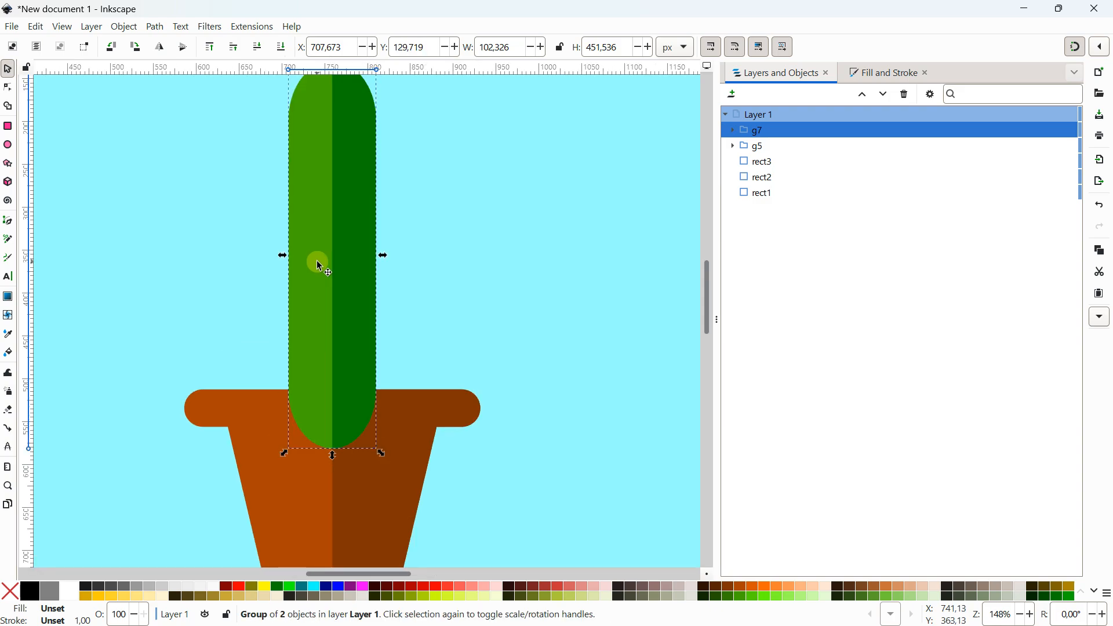
Step: Duplicate the stem, rotate the copy 90° to horizontal and place it extending right from the stem's centre line
key("ctrl+d")
scroll(319, 267, "down", 2, "ctrl")
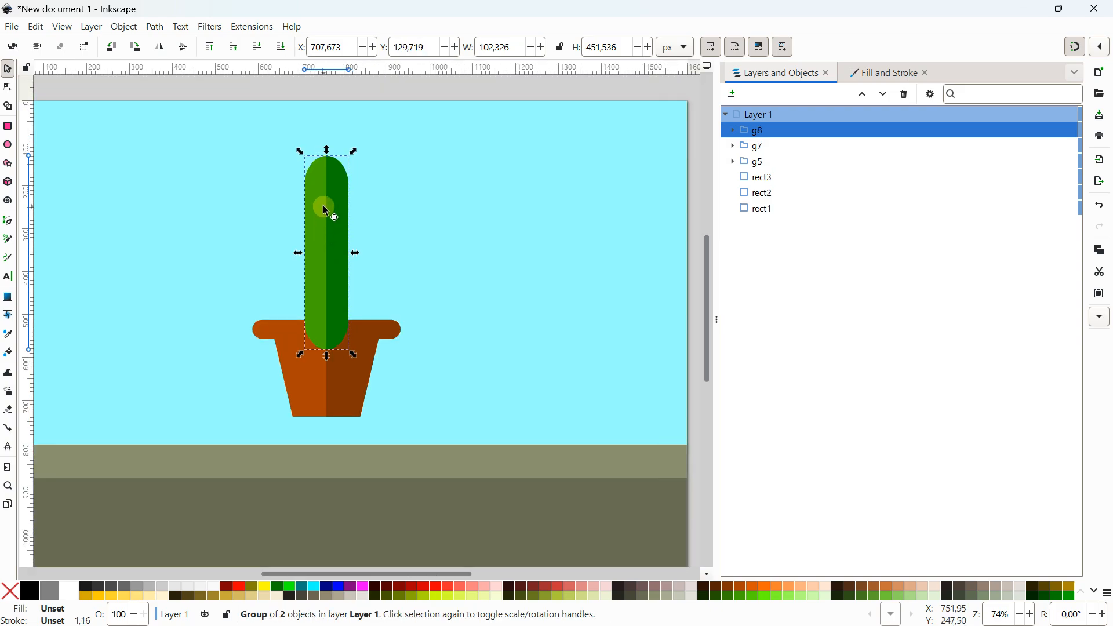
scroll(323, 207, "up", 4)
scroll(278, 308, "left", 2)
left_click_drag(278, 308, 504, 341)
left_click(433, 270)
scroll(385, 323, "up", 1, "ctrl")
left_click_drag(384, 323, 298, 392)
left_click(452, 382)
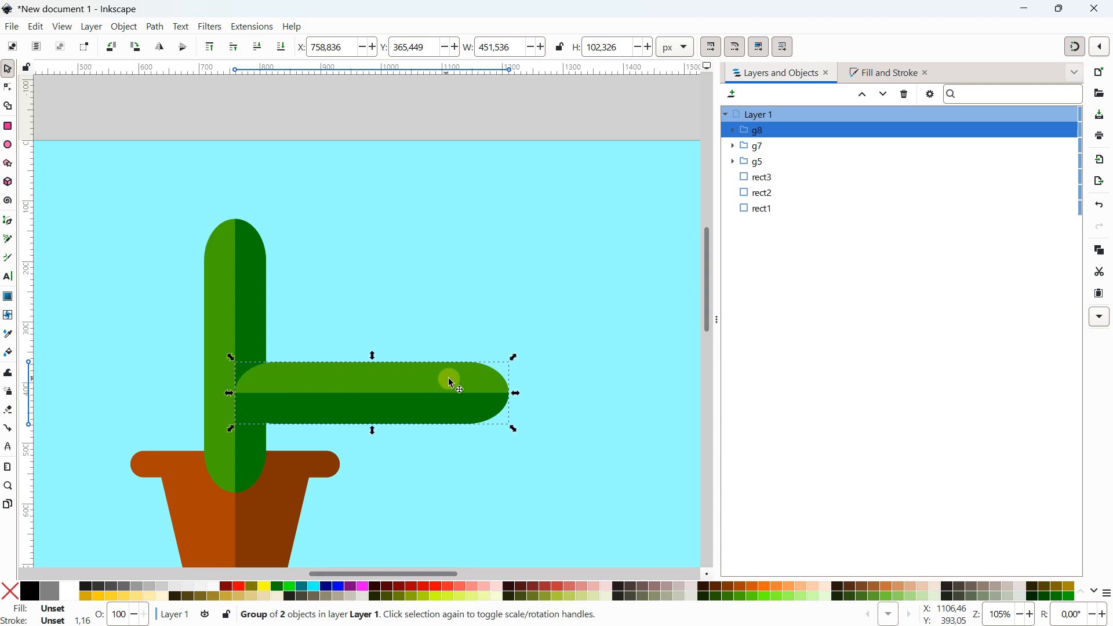
Step: Scale the horizontal arm down to about 278 × 63 px, with its left end at the stem's centre line
mouse_move(512, 428)
left_mouse_down()
mouse_move(477, 425)
mouse_move(514, 433)
left_mouse_up()
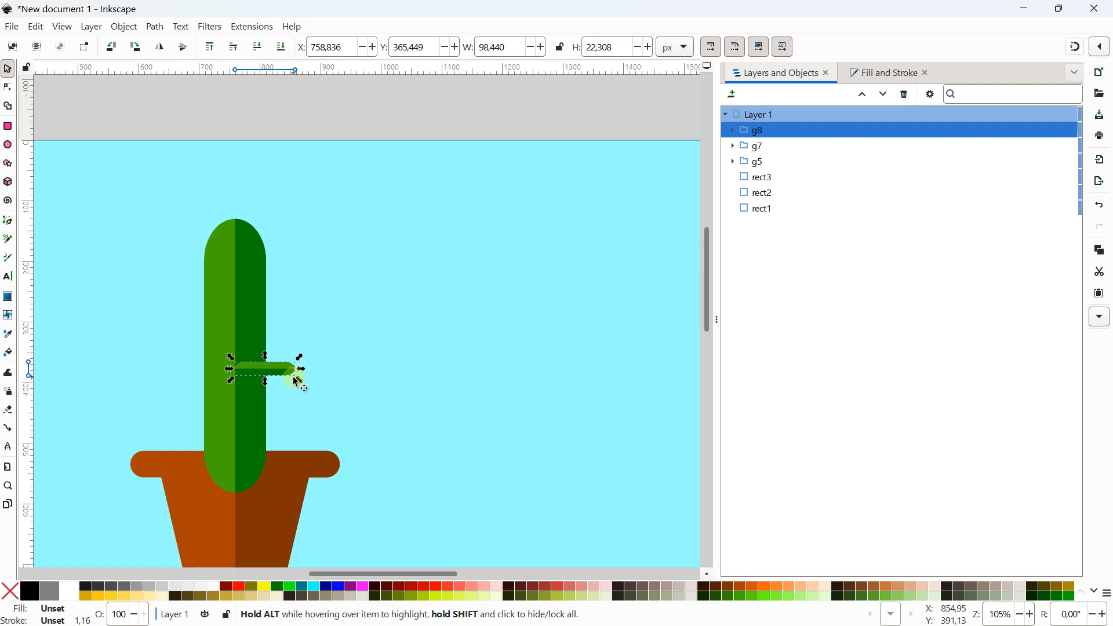
left_click_drag(299, 380, 288, 408)
scroll(248, 377, "up", 2)
scroll(295, 400, "down", 1)
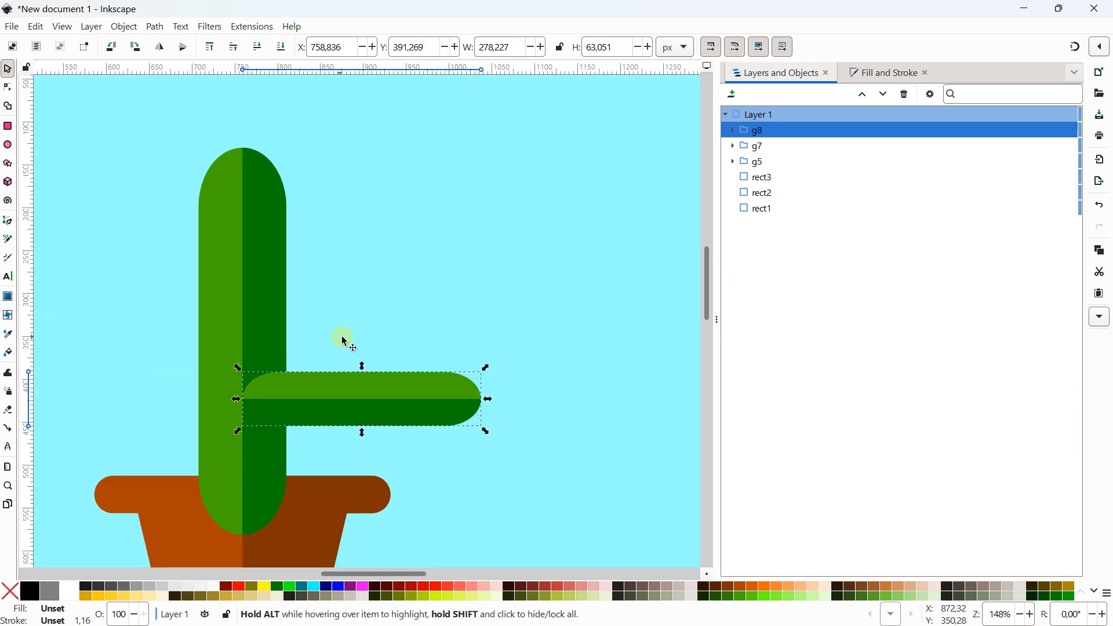
Step: Duplicate the horizontal arm, rotate the copy upright and place it rising from the arm's right end
key("ctrl+d")
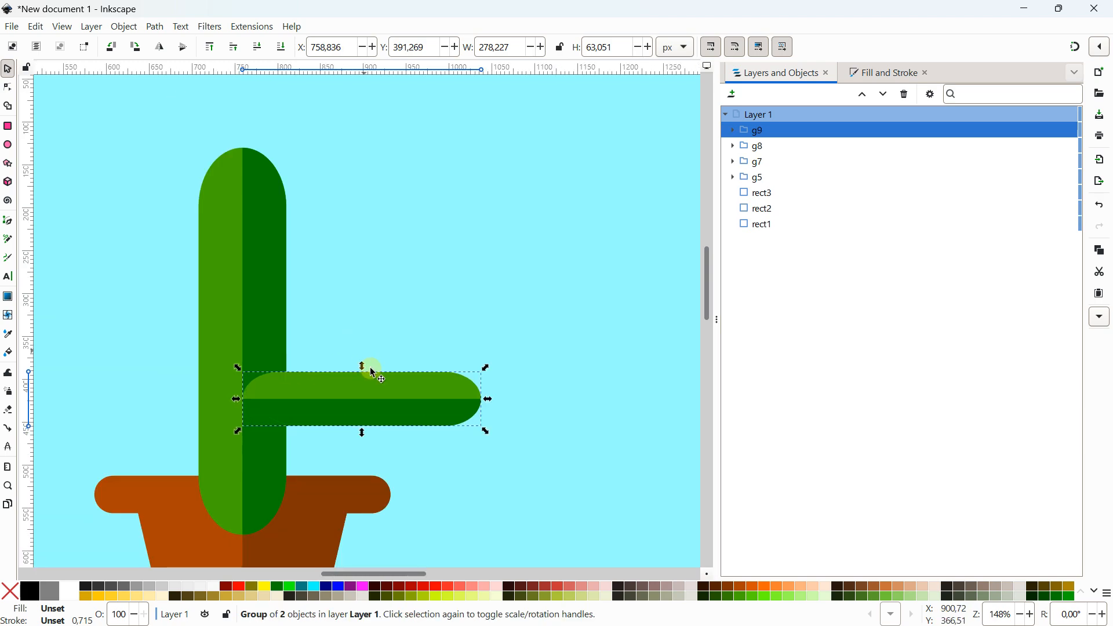
left_click_drag(372, 373, 503, 158)
left_click(559, 297)
left_click_drag(465, 189, 457, 225)
scroll(457, 225, "up", 2)
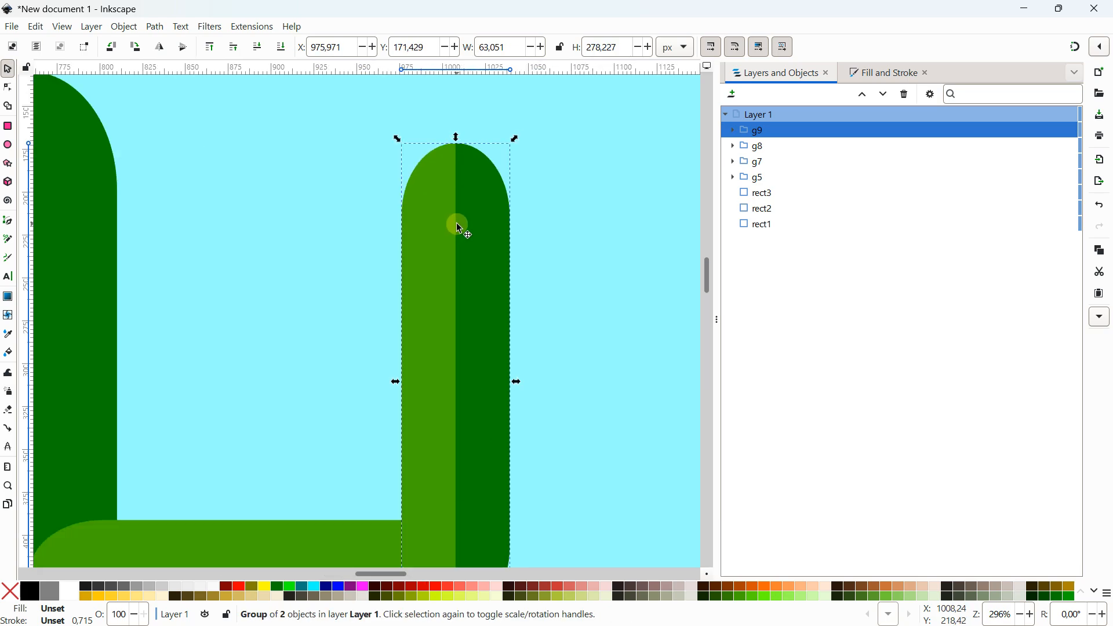
scroll(455, 214, "down", 3)
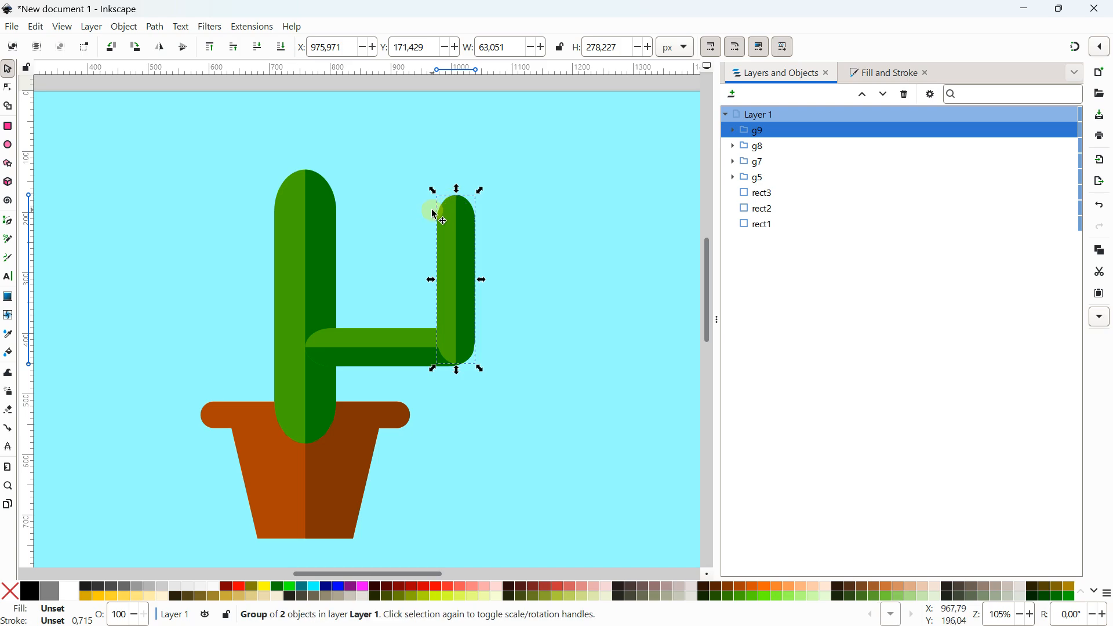
scroll(464, 206, "up", 2)
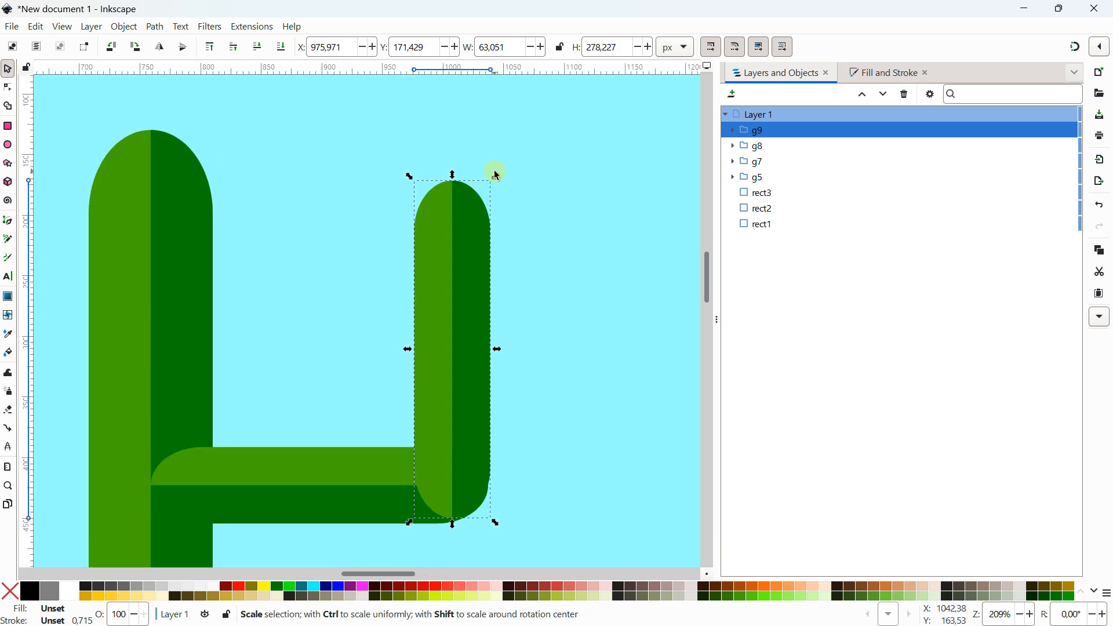
Step: Scale the upright arm piece to about 59 × 259 px and reposition it at the horizontal arm's right end
left_click_drag(496, 179, 488, 197)
left_click_drag(458, 258, 463, 264)
scroll(460, 252, "down", 2)
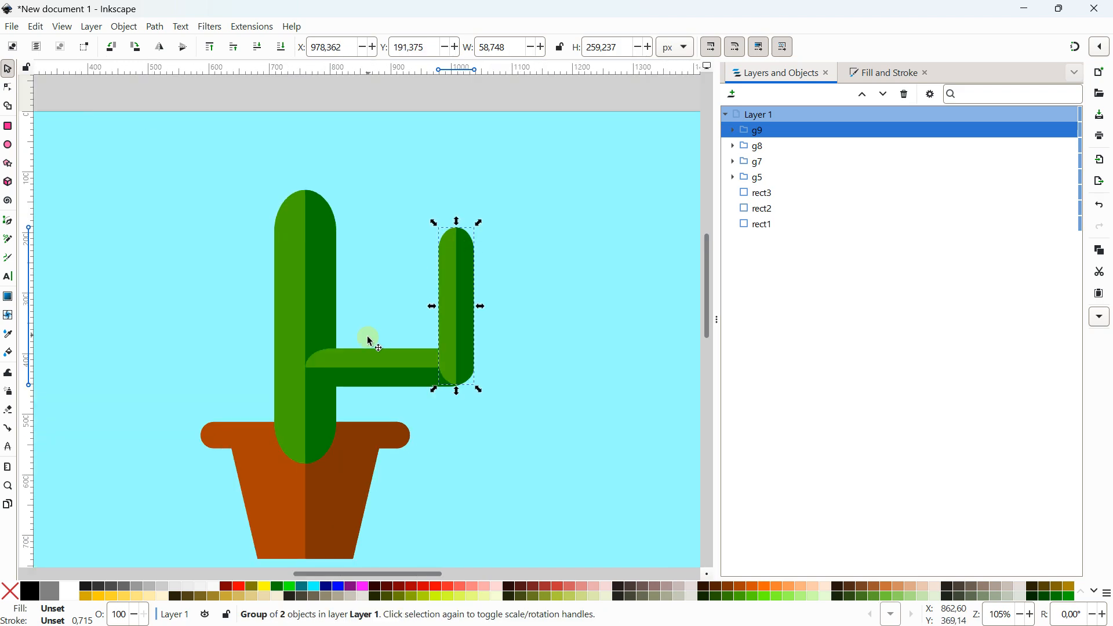
Step: Duplicate the horizontal arm and place the copy left of the stem with its right end at the stem's centre line
left_click(369, 366)
key("ctrl+alt+v")
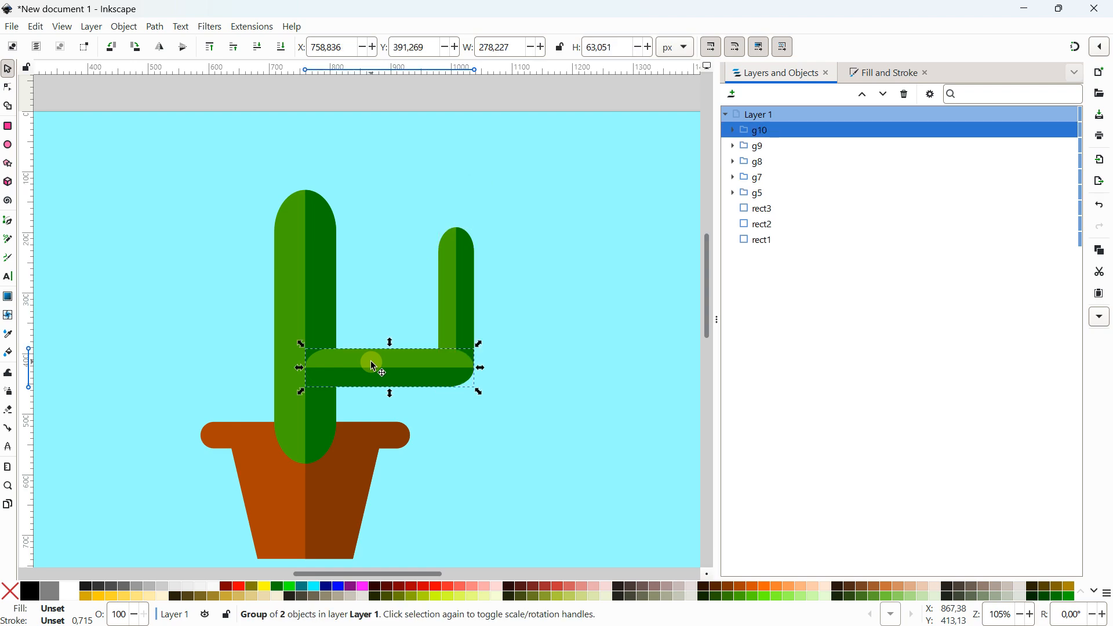
left_click_drag(371, 362, 194, 364)
scroll(200, 363, "up", 4)
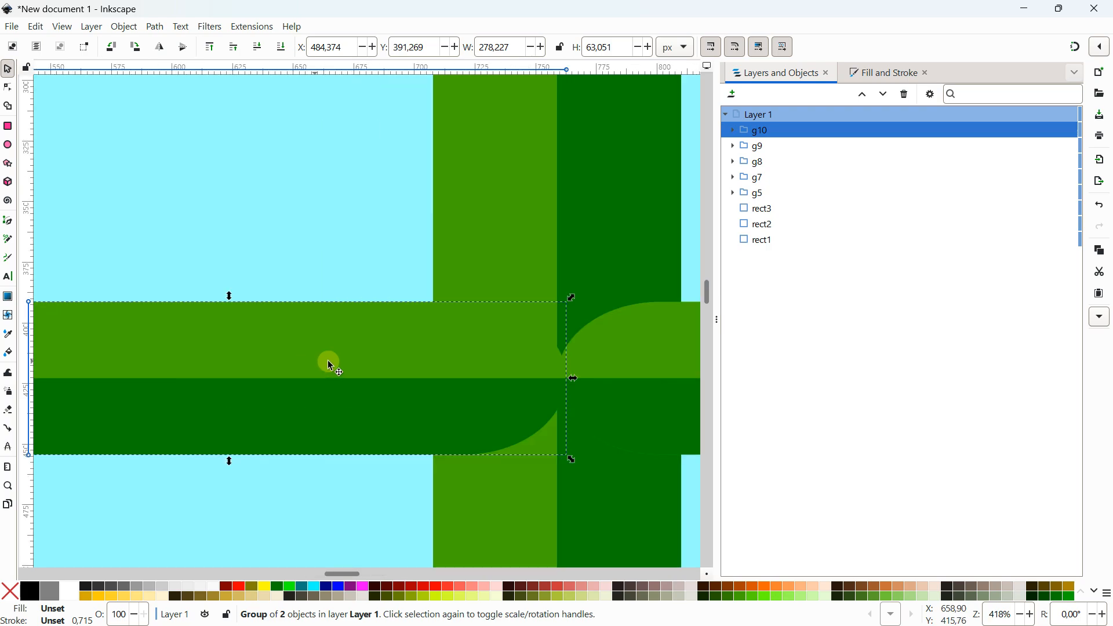
left_click_drag(464, 357, 452, 361)
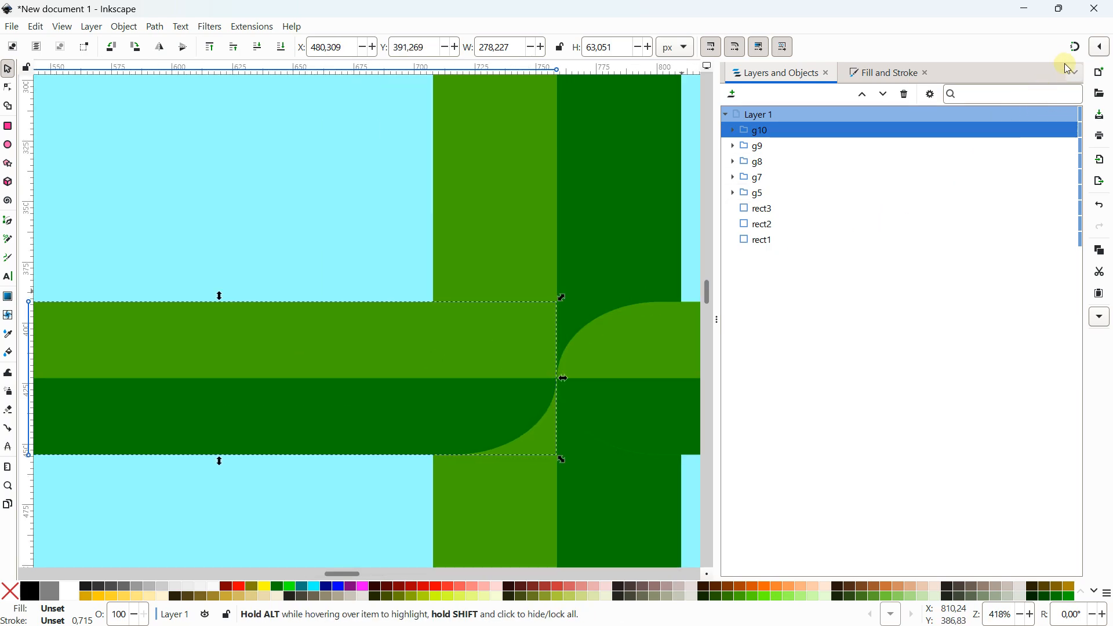
left_click_drag(363, 347, 365, 346)
scroll(531, 356, "down", 4, "ctrl")
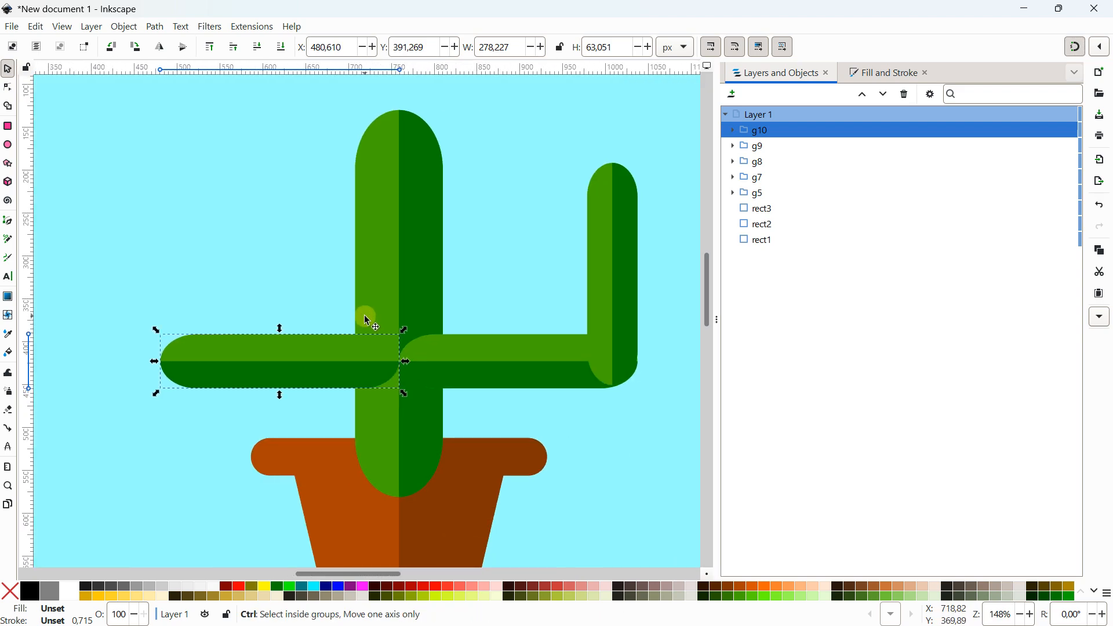
Step: Duplicate the right upright arm, place the copy at the left arm's outer end and scale it to about 50 × 220 px
left_click(533, 256)
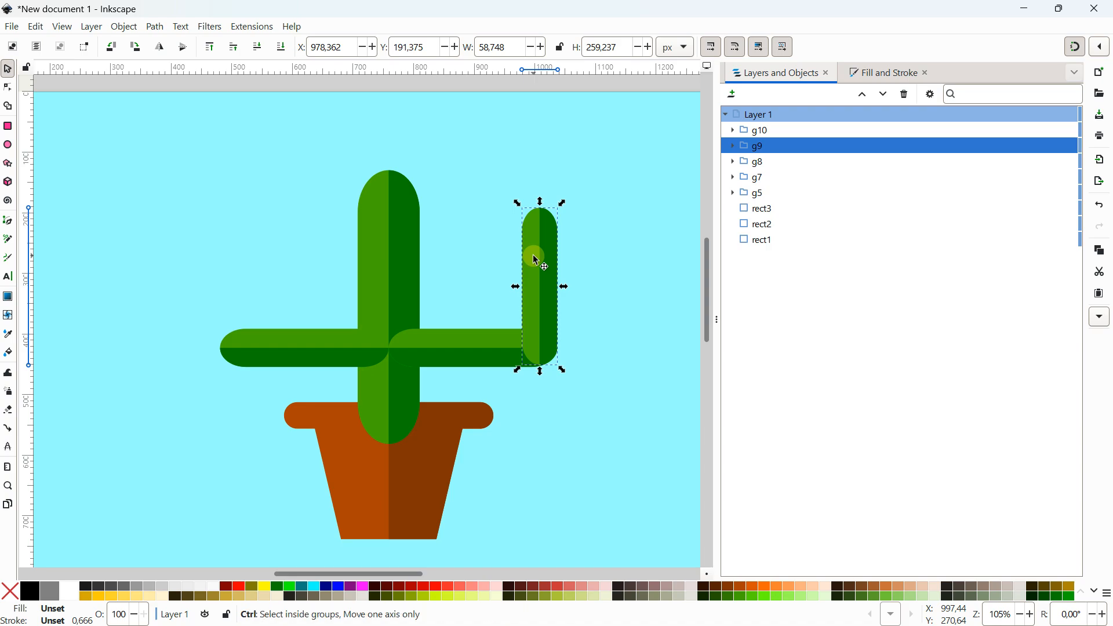
key("ctrl+d")
left_click_drag(537, 259, 231, 255)
scroll(231, 214, "up", 1, "ctrl")
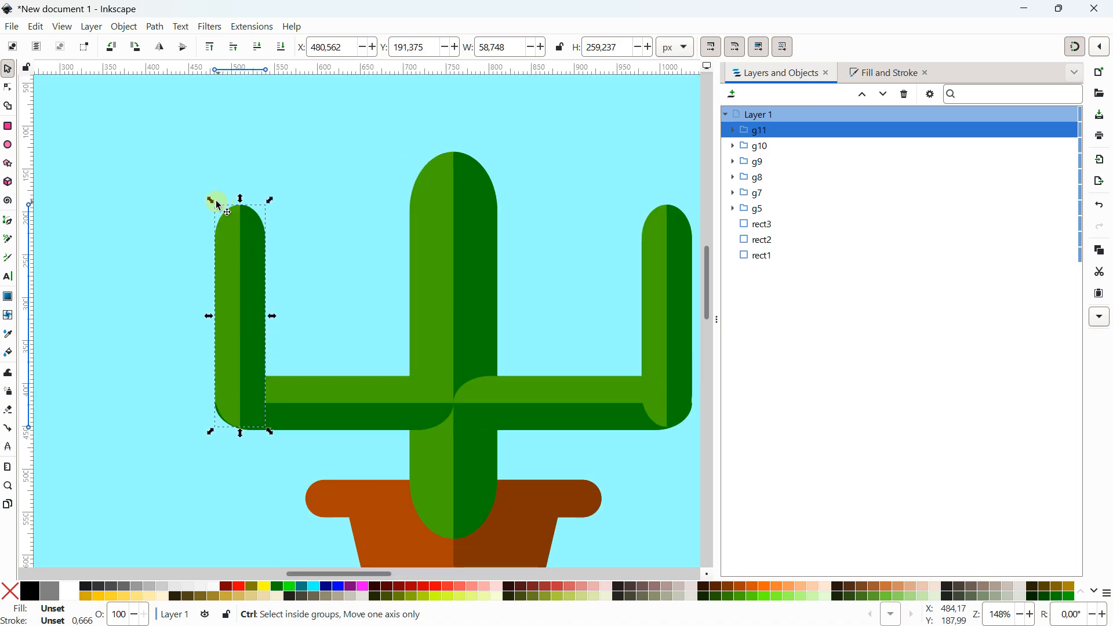
mouse_move(214, 200)
left_mouse_down()
mouse_move(225, 215)
mouse_move(212, 184)
mouse_move(219, 207)
left_mouse_up()
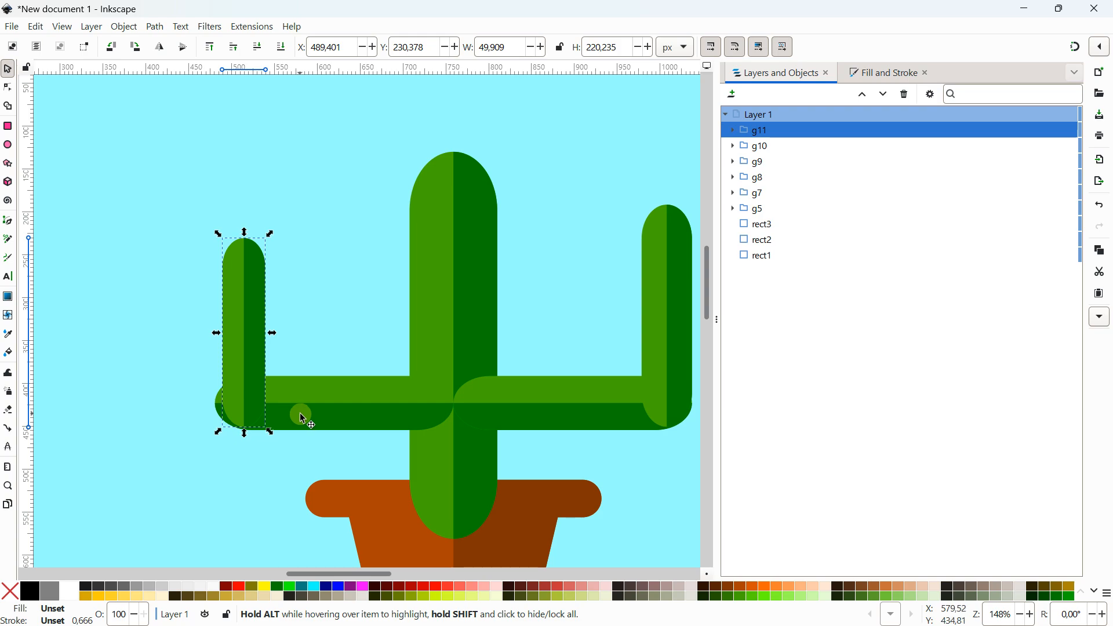
Step: Scale the left horizontal arm to about 230 × 52 px and align its right end with the stem's centre line
left_click(298, 415)
left_click_drag(211, 440, 221, 427)
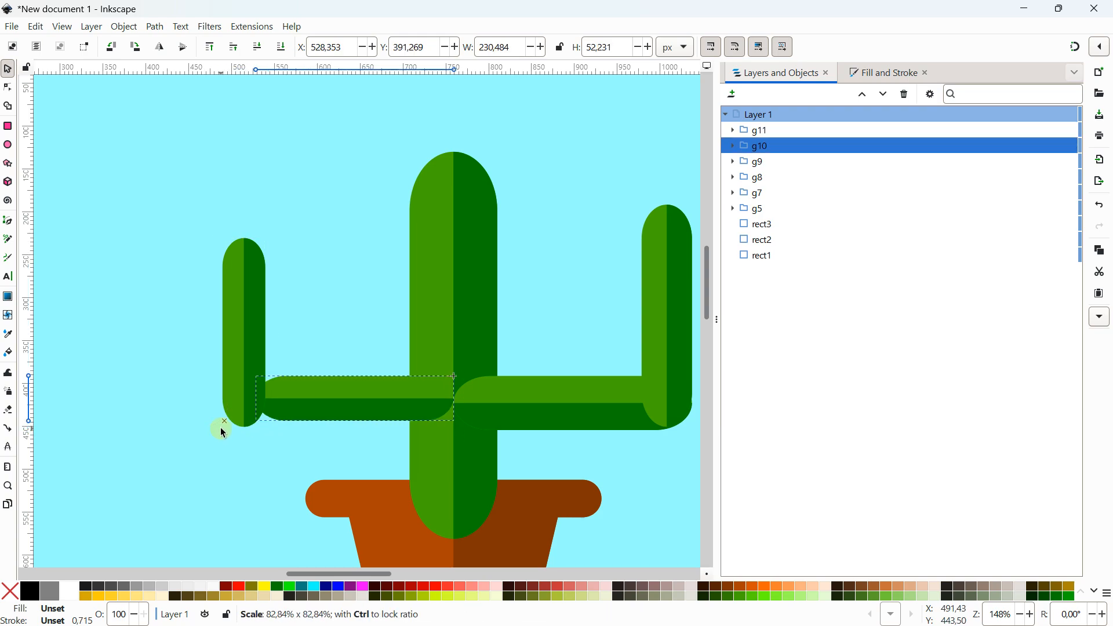
scroll(363, 377, "up", 1)
left_click_drag(368, 399, 369, 405)
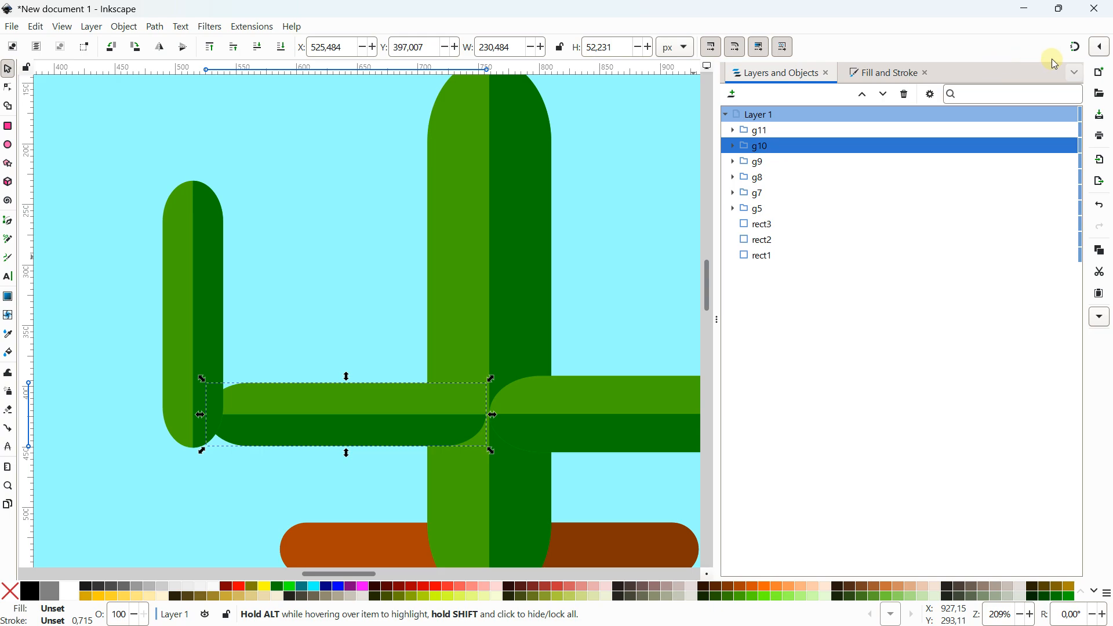
scroll(428, 396, "up", 3)
left_click_drag(530, 416, 551, 417)
scroll(432, 368, "down", 2)
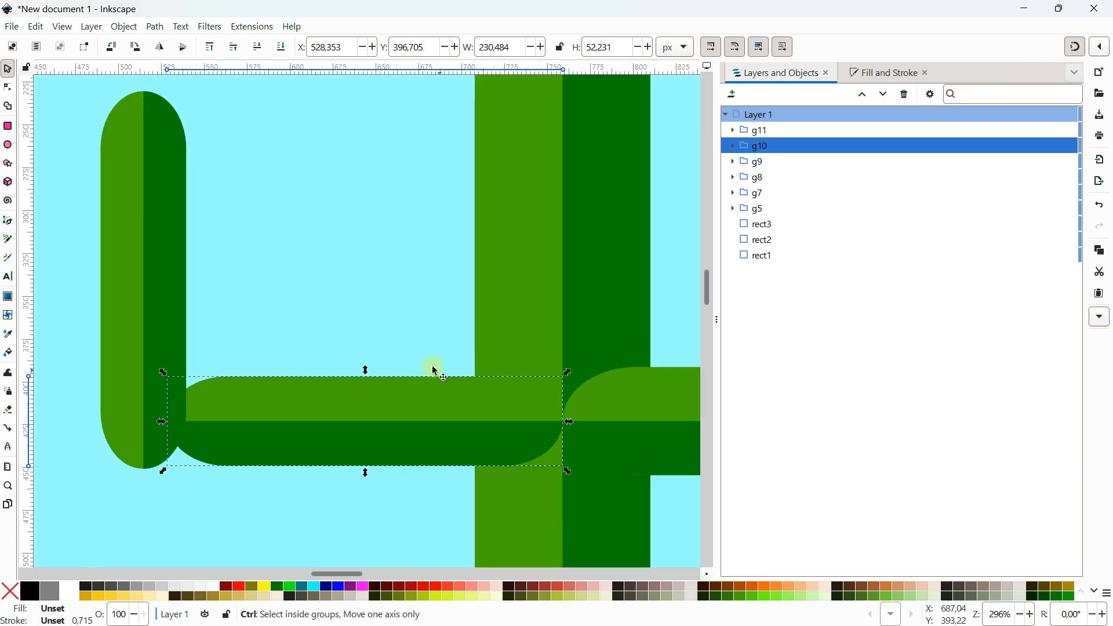
Step: Move the left upright arm onto the outer end of the left horizontal arm, aligning their lower edges
scroll(300, 291, "down", 1)
left_click_drag(129, 236, 189, 214)
scroll(146, 371, "up", 3)
left_click_drag(164, 418, 150, 412)
scroll(151, 411, "down", 5)
scroll(153, 411, "down", 2)
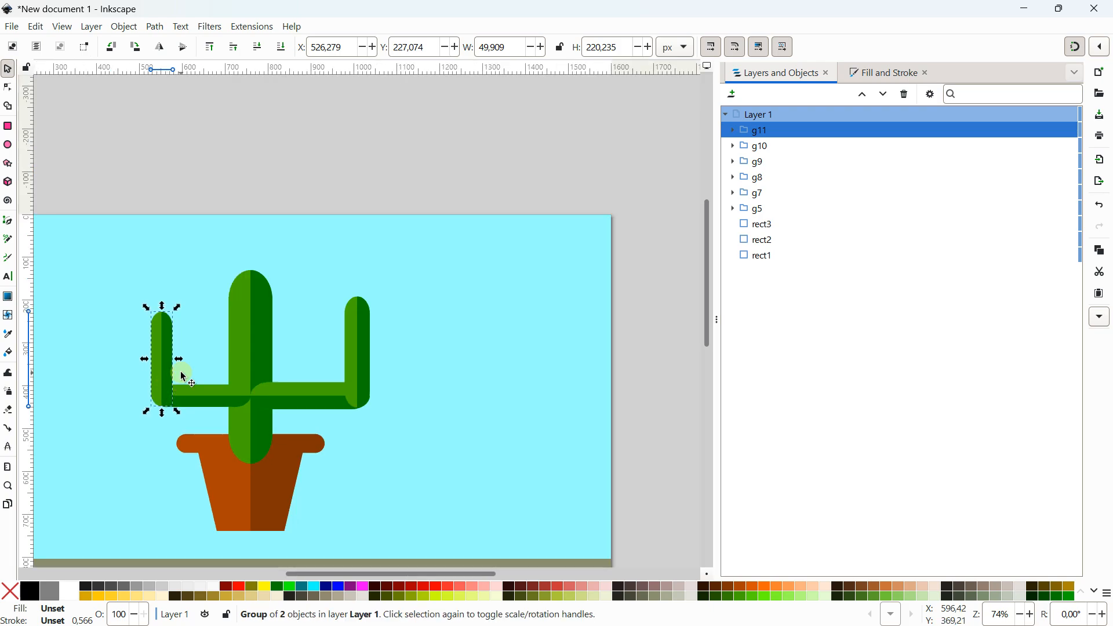
Step: Scale the left upright arm up to about 59 × 260 px and realign its base with the horizontal arm
scroll(157, 363, "up", 3)
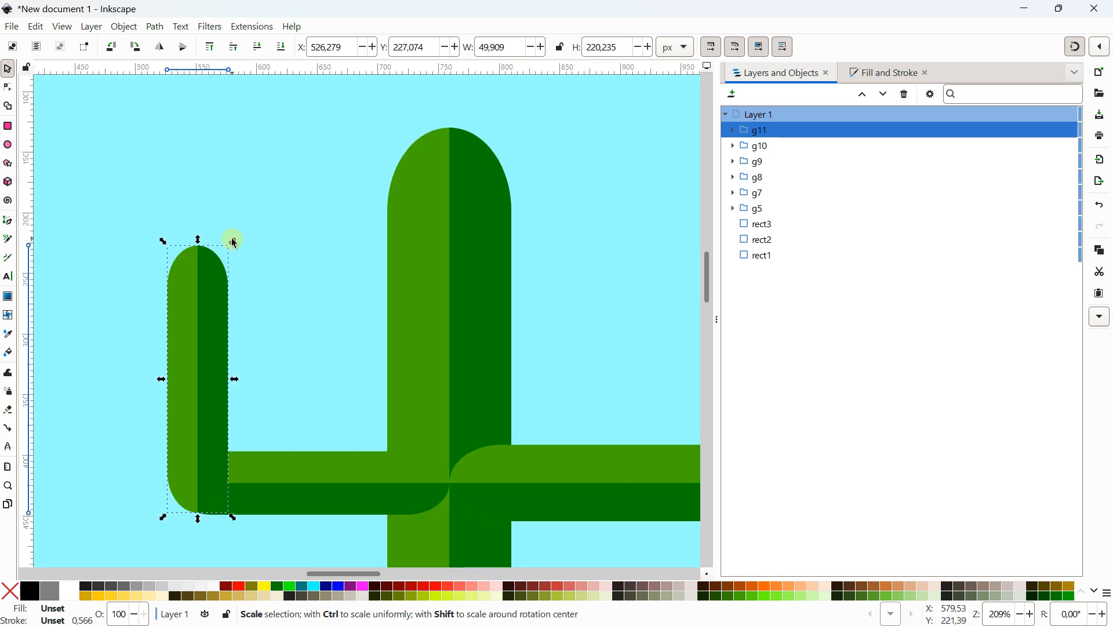
left_click_drag(233, 240, 263, 200)
scroll(186, 509, "up", 6)
left_click_drag(264, 335, 252, 347)
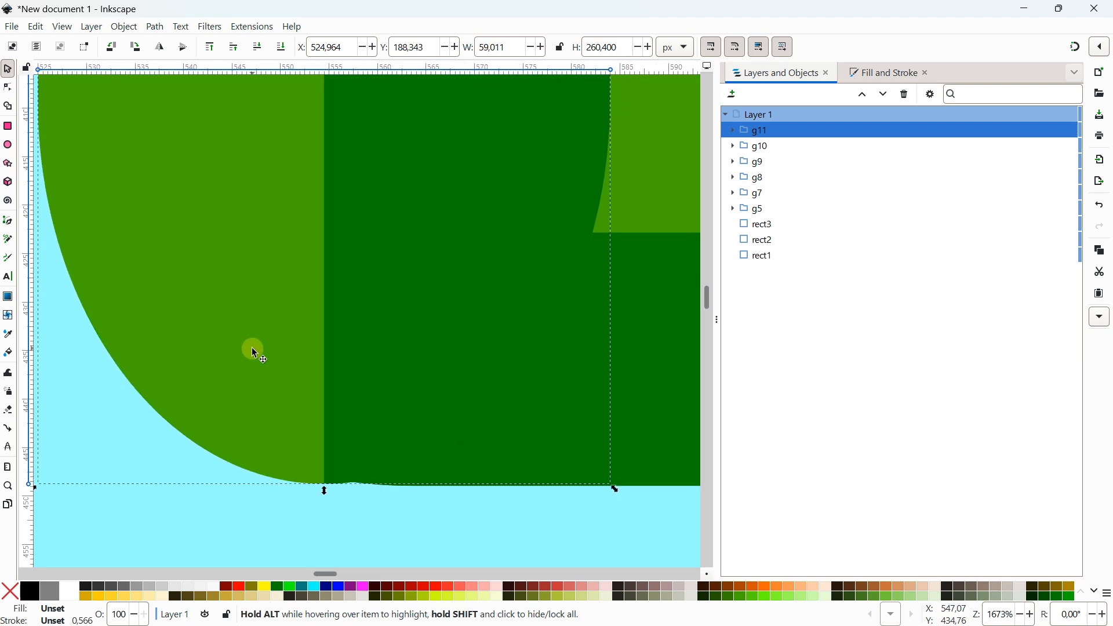
scroll(252, 347, "down", 8)
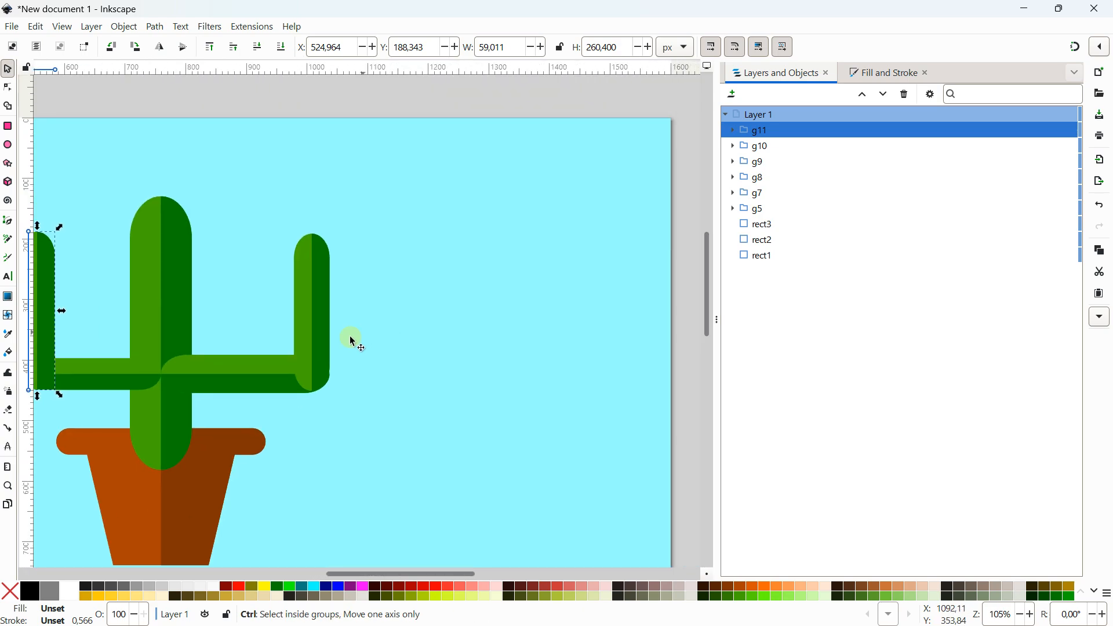
Step: Scale the right upright arm down to about 48 × 211 px and realign it with the end of the right horizontal arm
scroll(352, 341, "up", 3)
left_click(273, 245)
scroll(280, 263, "down", 4)
scroll(358, 281, "up", 4)
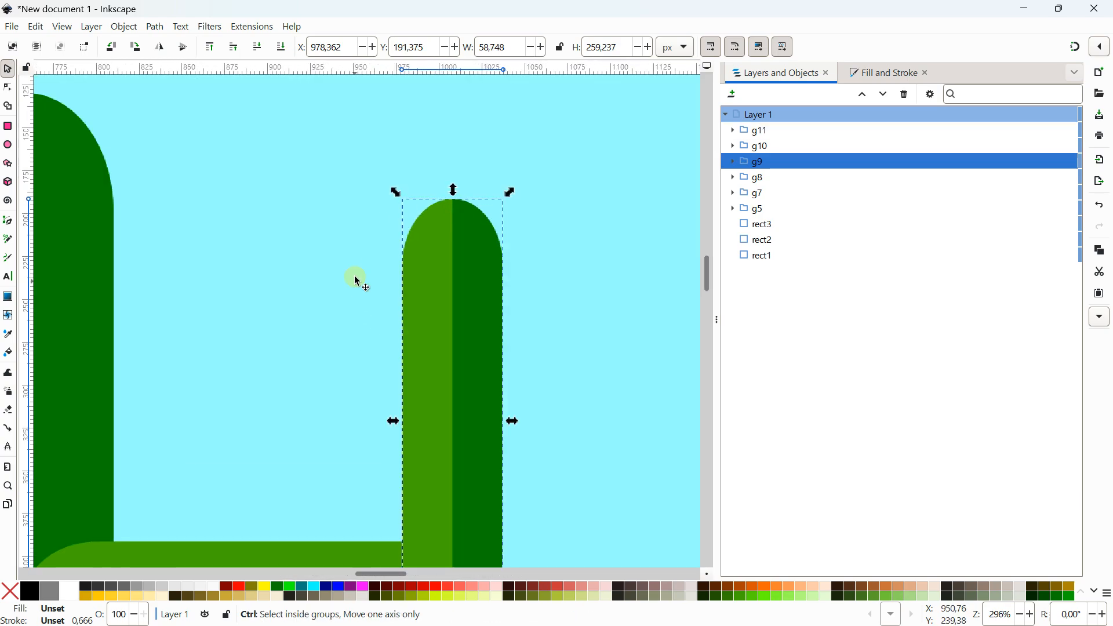
left_click_drag(398, 191, 418, 276)
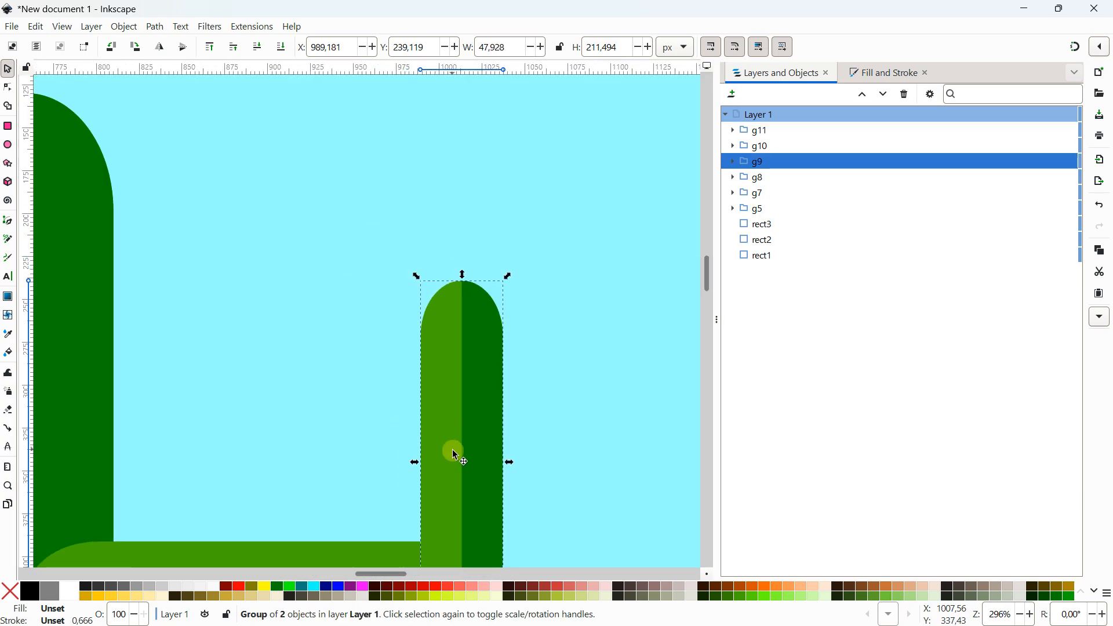
left_click_drag(452, 450, 435, 304)
left_click_drag(432, 350, 434, 350)
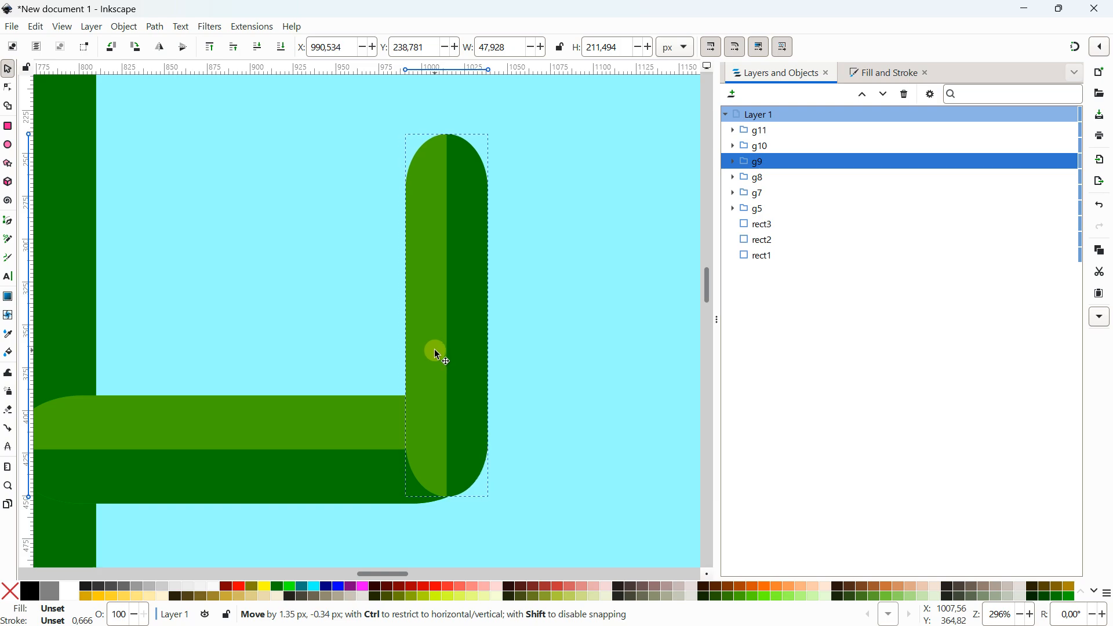
scroll(435, 351, "down", 4)
left_click(347, 150)
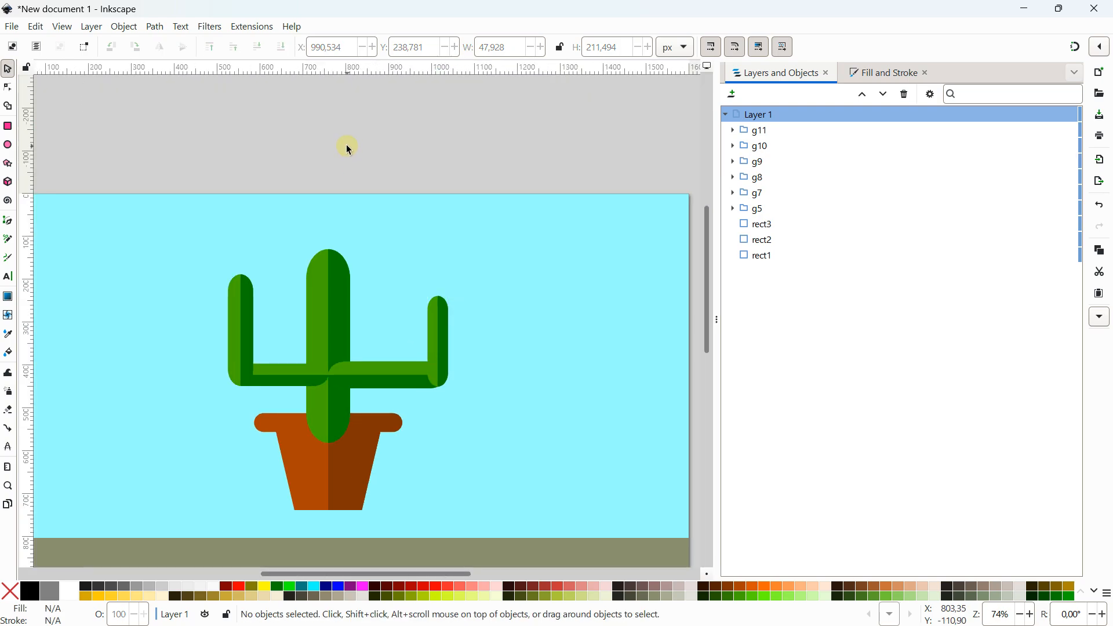
Step: Scale the right upright arm up to about 53 × 233 px, keeping its base at the horizontal arm's end
left_click(437, 342)
scroll(437, 342, "up", 3)
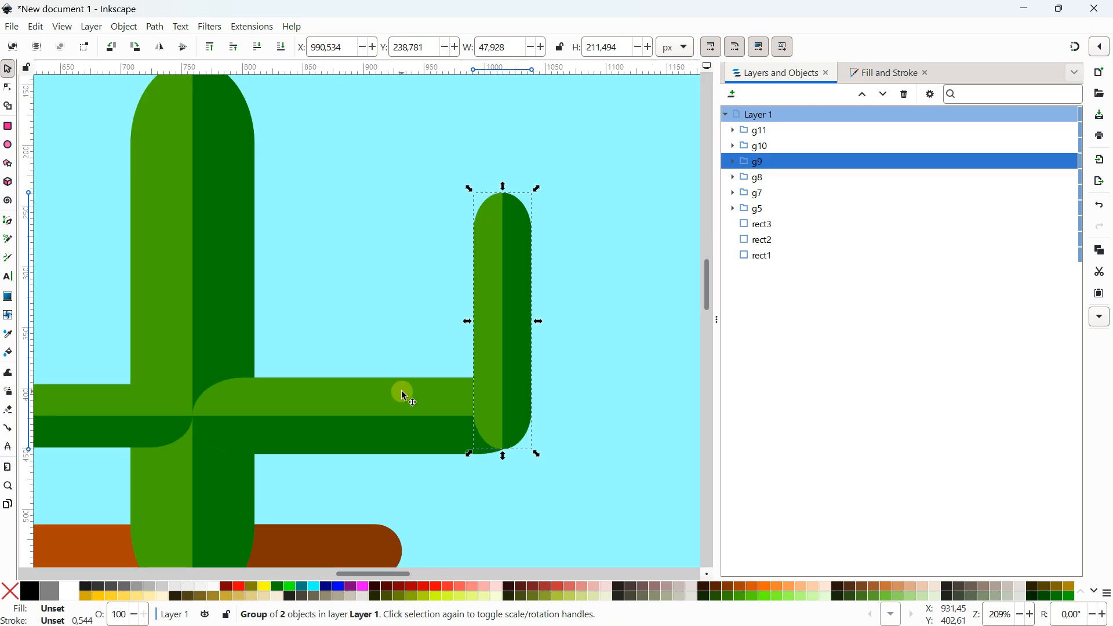
left_click_drag(467, 184, 453, 165)
scroll(435, 190, "down", 3)
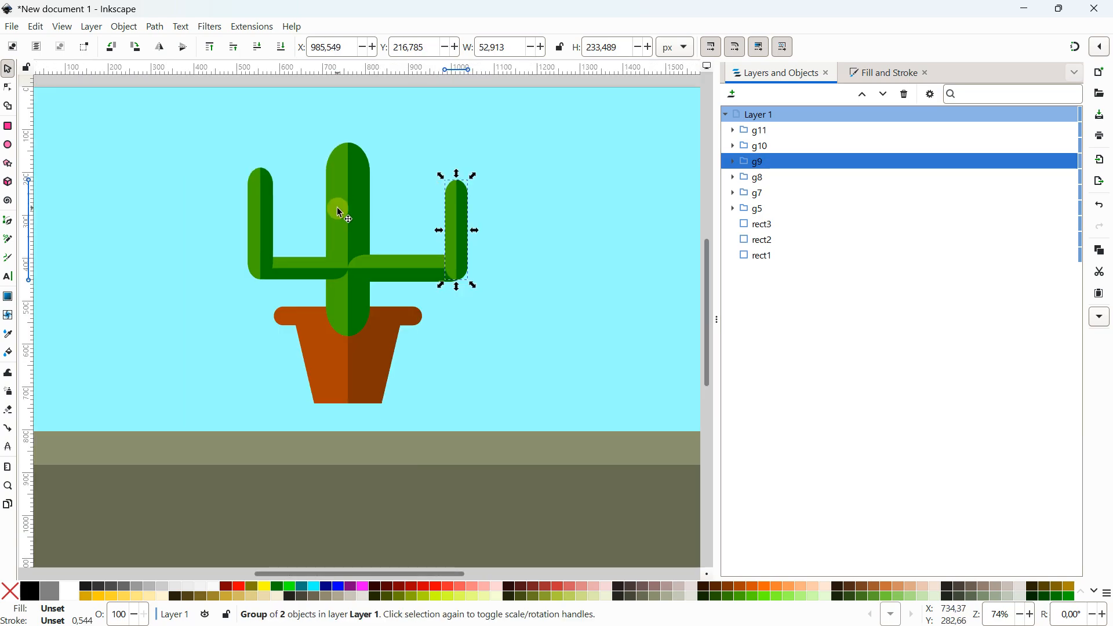
Step: Lower the stem to the back of the stack, and send the sky rectangle to the very bottom beneath it
left_click(337, 212)
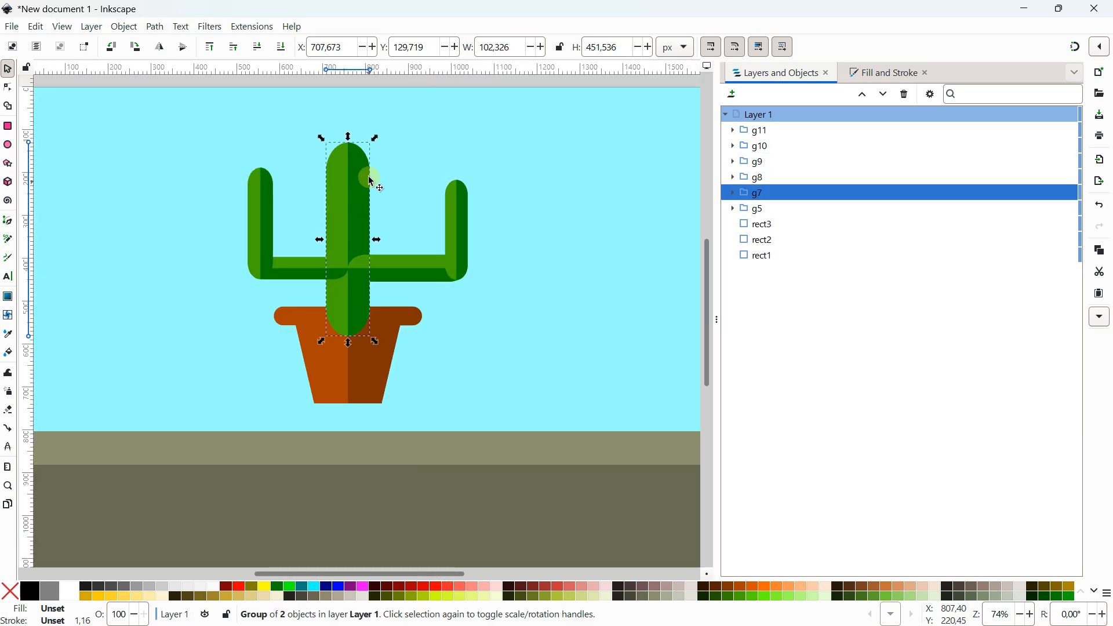
left_click(282, 47)
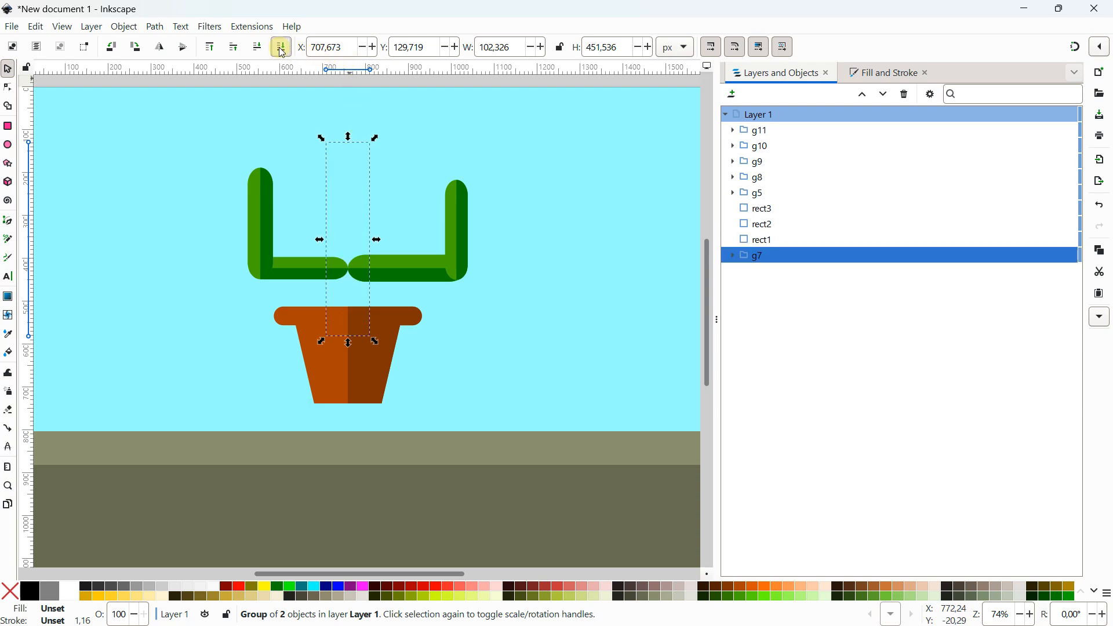
left_click(267, 112)
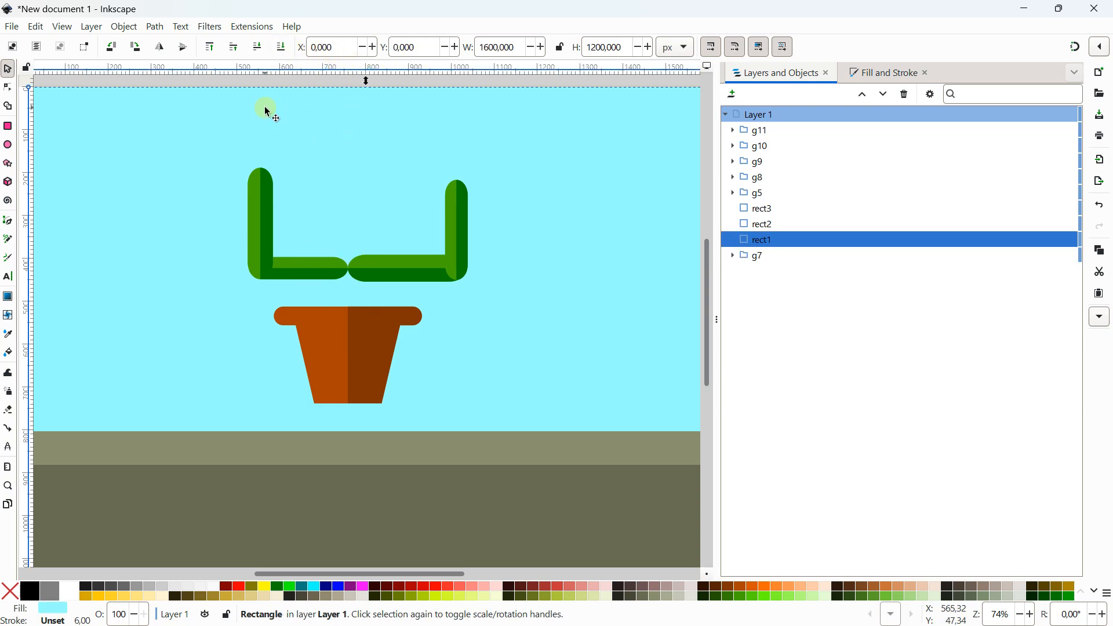
scroll(207, 166, "down", 1)
left_click(194, 386, "shift")
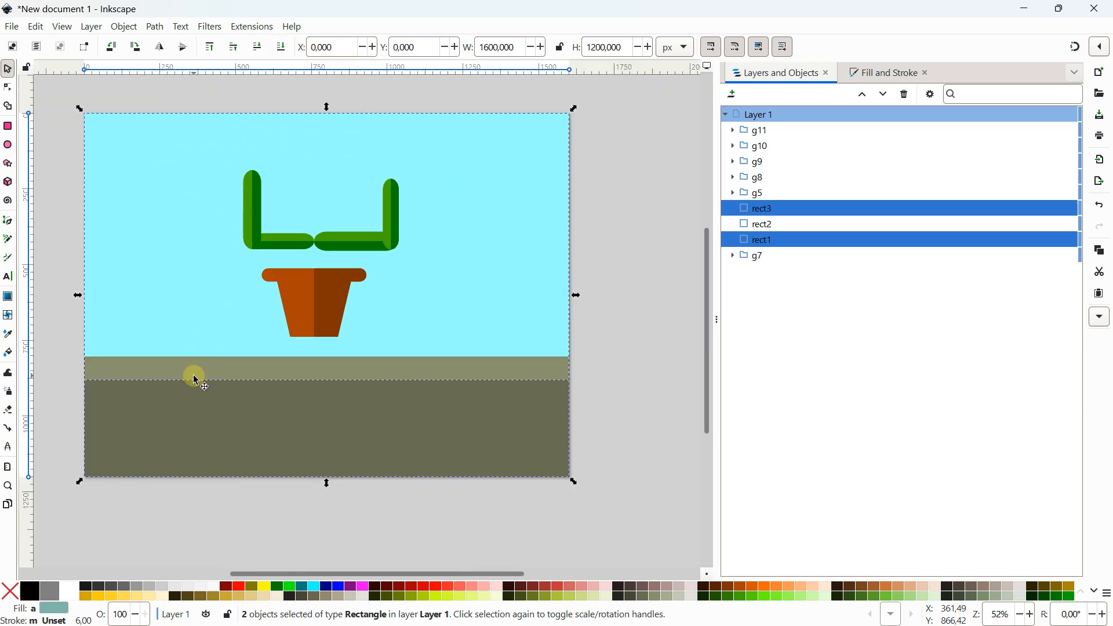
left_click(194, 417, "shift")
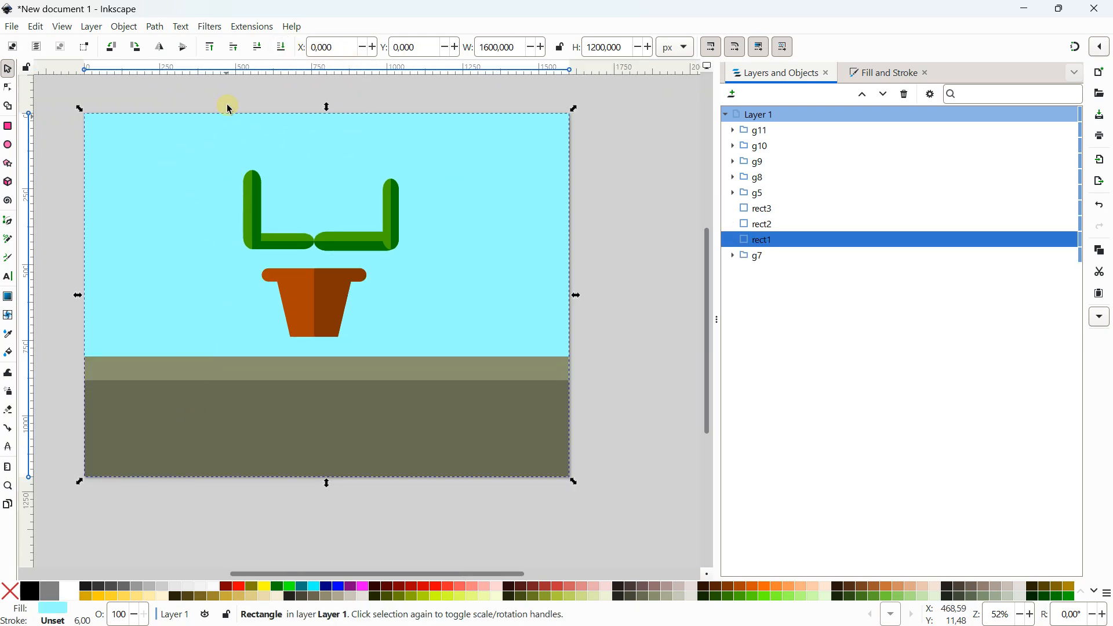
left_click(282, 48)
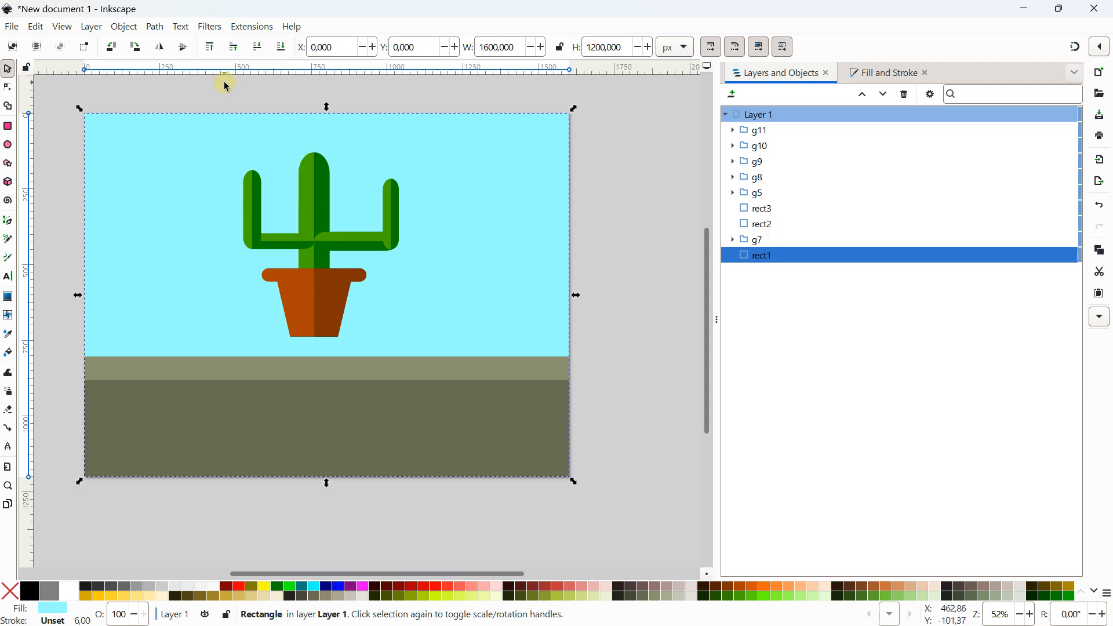
key("Escape")
Step: Scale the left upright arm down to about 48 × 214 px and refit its base to the left horizontal arm
scroll(265, 186, "up", 2)
left_click(260, 168)
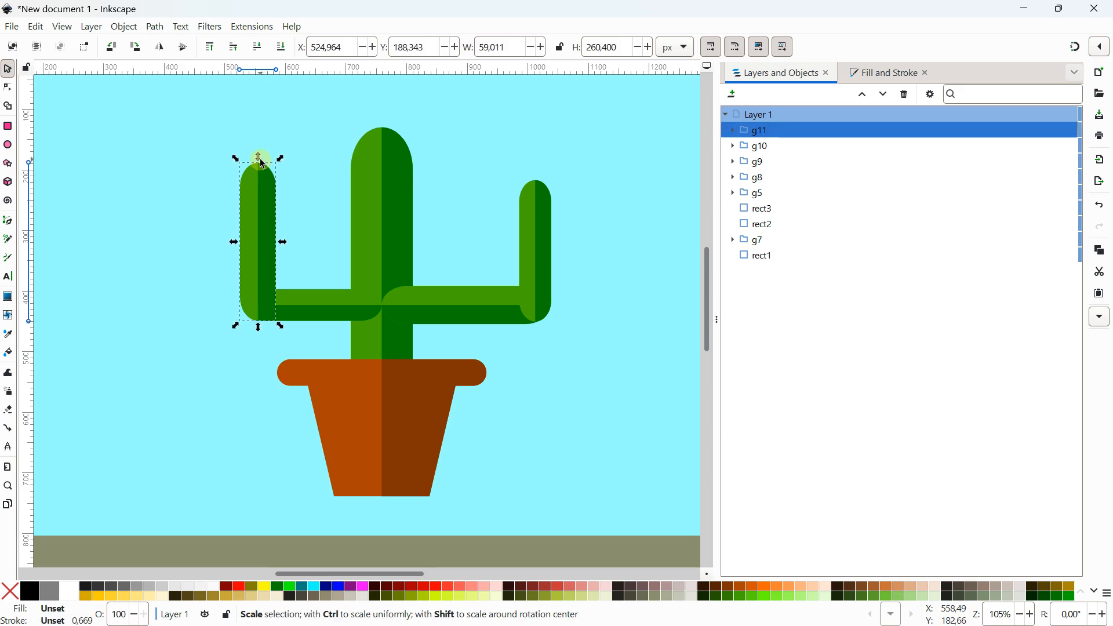
left_click_drag(236, 159, 244, 174)
scroll(251, 231, "up", 2)
left_click_drag(251, 238, 246, 249)
scroll(246, 249, "down", 3)
left_click(302, 96)
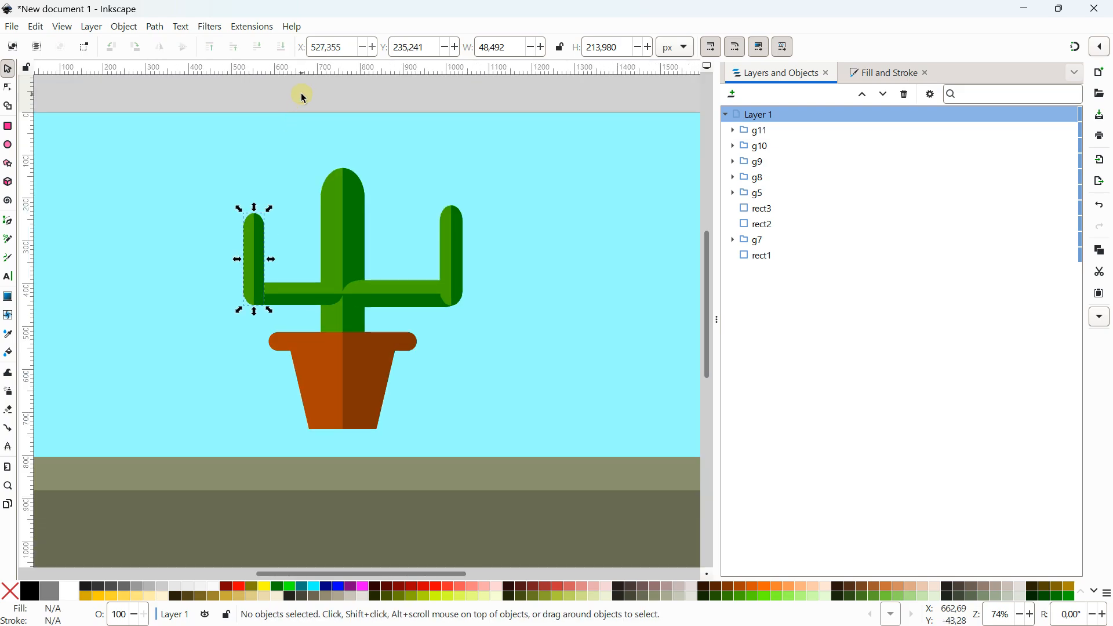
Step: Group the stem, all arm pieces and the pot into one object, leaving out the sky and ground rectangles
scroll(289, 227, "down", 1)
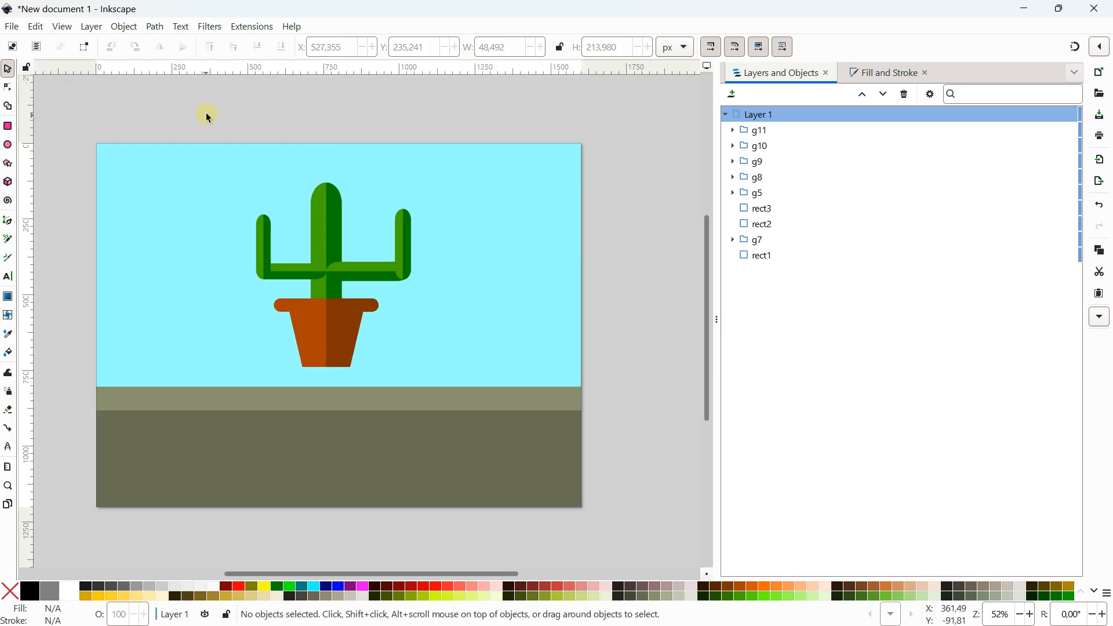
left_click_drag(219, 118, 440, 383)
right_click(326, 230)
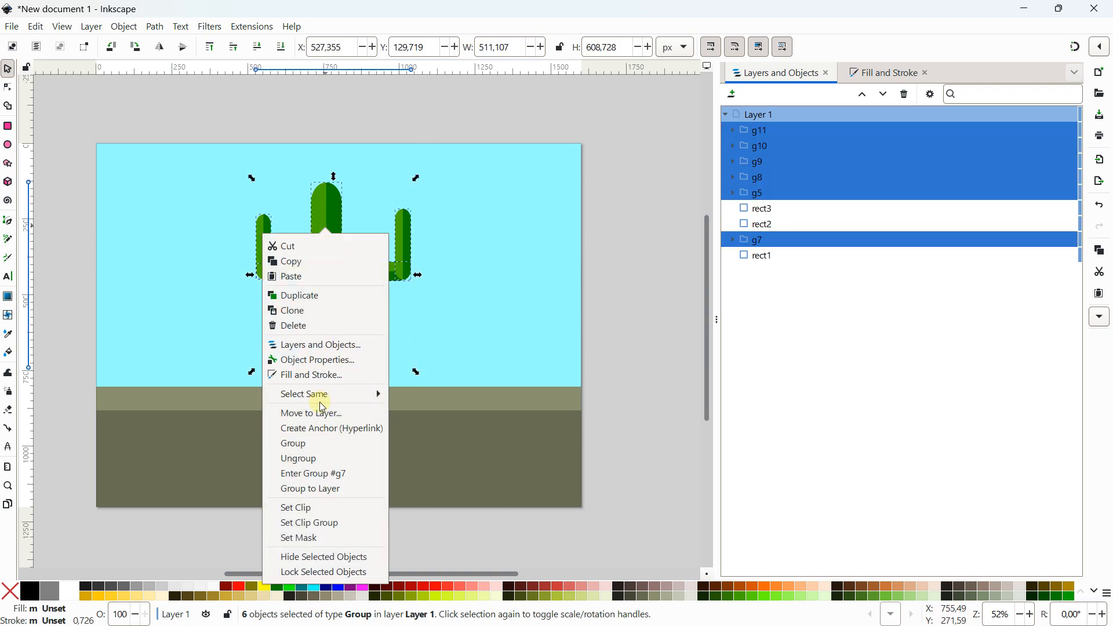
left_click(326, 444)
Step: Scale the potted cactus group up to about 579 × 689 px and place it standing on the ground
left_click_drag(417, 181, 440, 155)
left_click_drag(348, 313, 346, 381)
left_click(1075, 46)
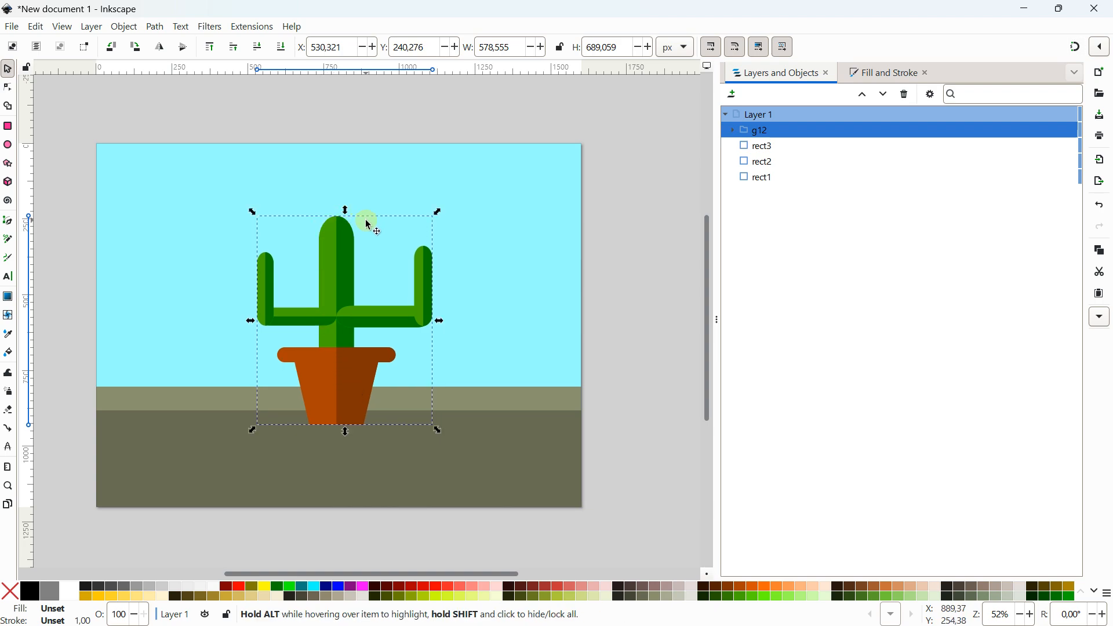
Step: Duplicate the potted cactus, place the copy to its left and scale it down to about 439 × 523 px
key("ctrl+d")
left_click_drag(351, 309, 201, 323)
left_click_drag(279, 234, 246, 286)
left_click_drag(187, 402, 187, 386)
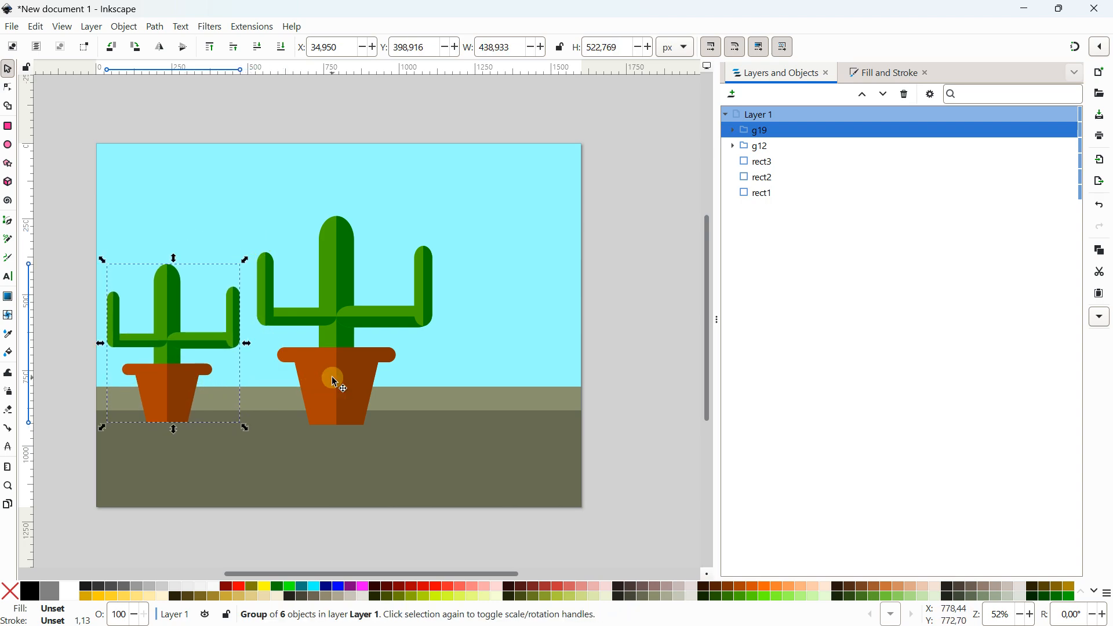
Step: Shift the large centre cactus slightly down, and place a duplicate of the small left cactus on its right side
left_click_drag(332, 380, 335, 393)
left_click(173, 372)
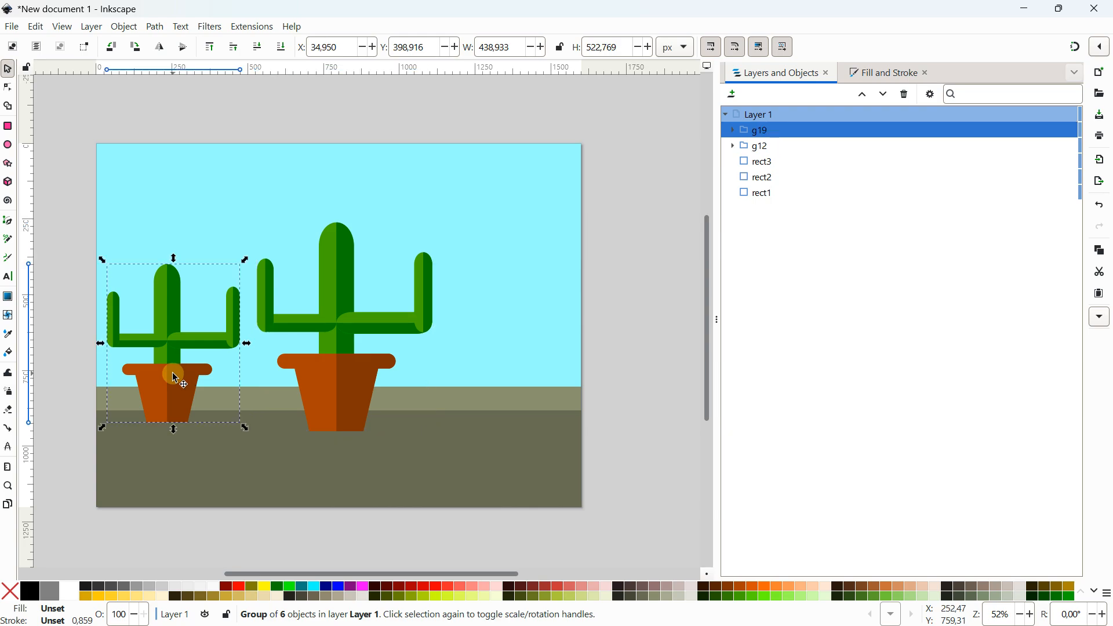
left_click_drag(169, 374, 506, 386)
key("ctrl+d")
left_click(572, 270, "ctrl")
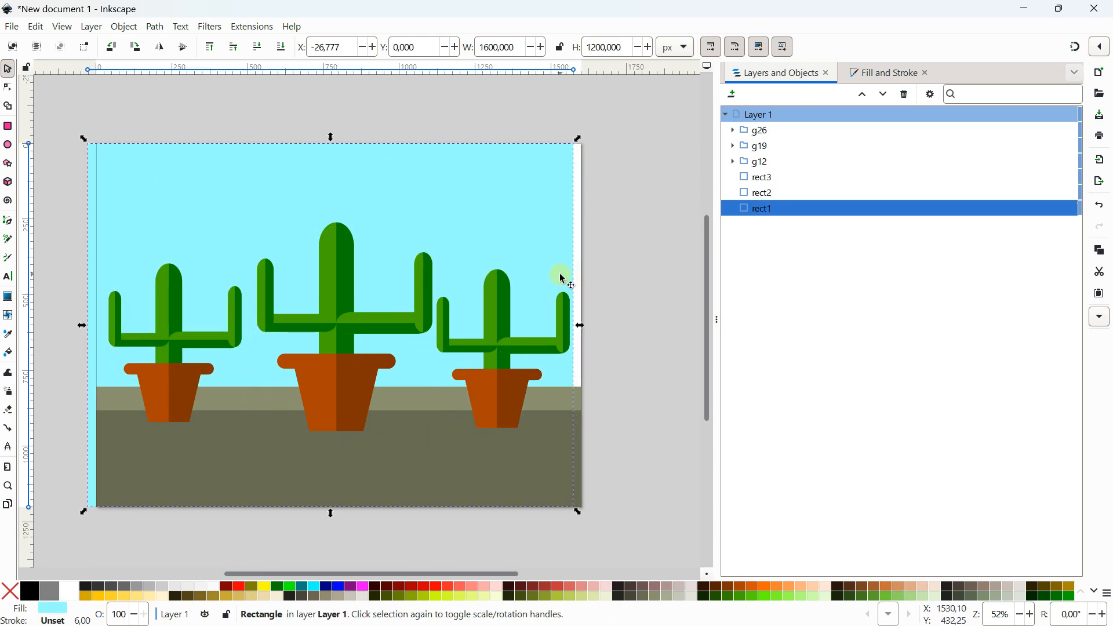
left_click(41, 27)
left_click(58, 43)
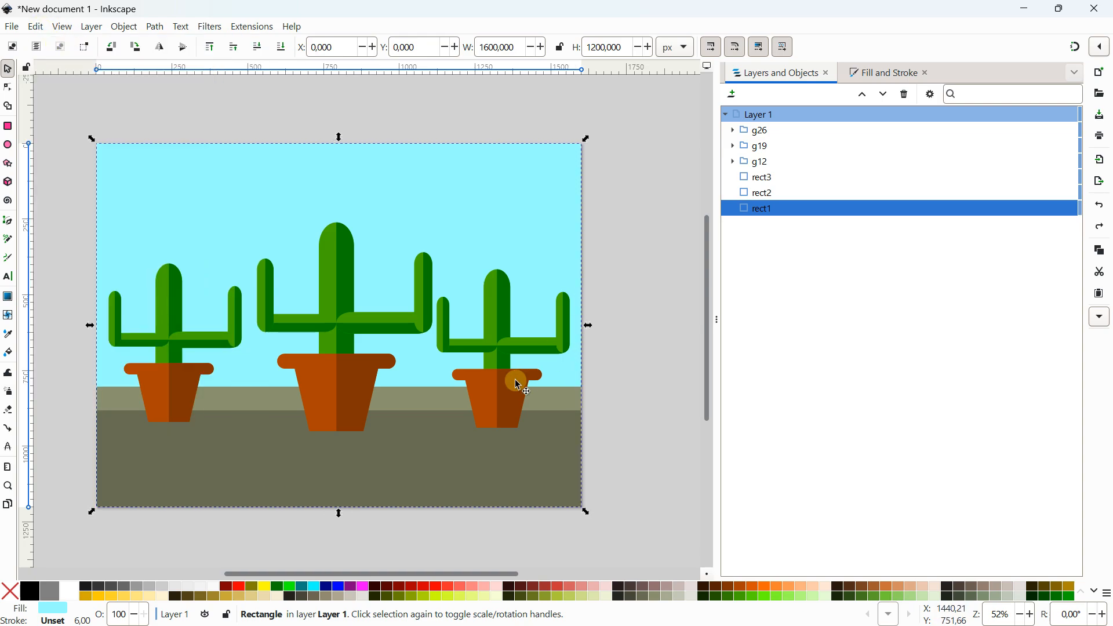
Step: Scale the right cactus down slightly and move it closer to the right edge of the scene
left_click(561, 297)
left_click_drag(573, 271, 552, 292)
left_click_drag(480, 391, 515, 395)
scroll(500, 385, "up", 3)
scroll(513, 393, "down", 4)
Step: Move the centre cactus slightly down and right, and scale it up to about 601 × 716 px
left_click(368, 394)
scroll(369, 395, "up", 2)
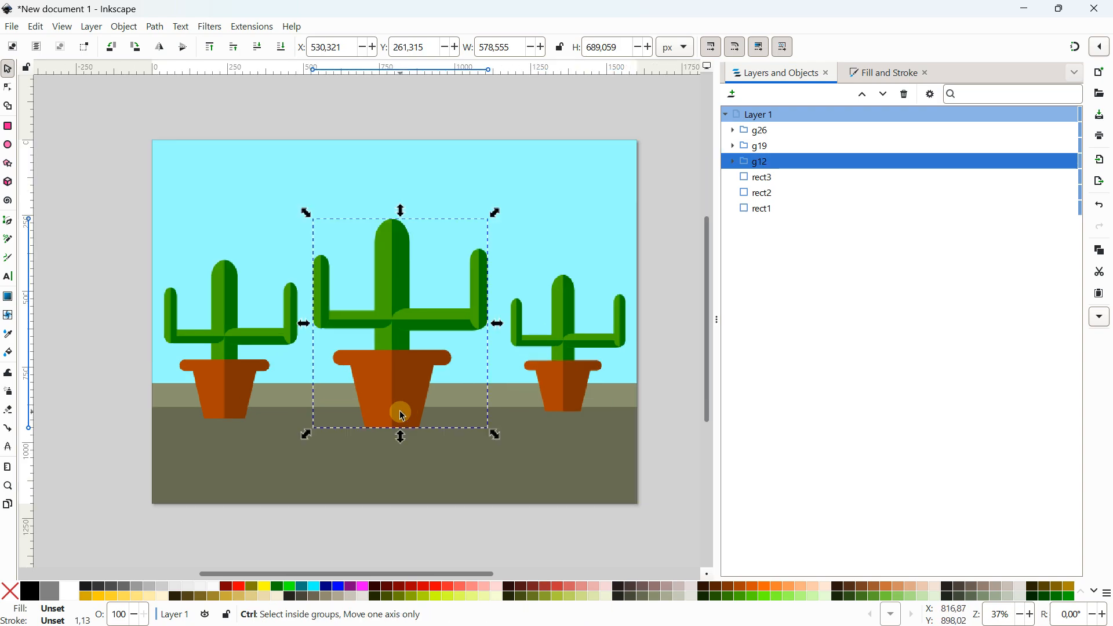
left_click_drag(391, 385, 402, 394)
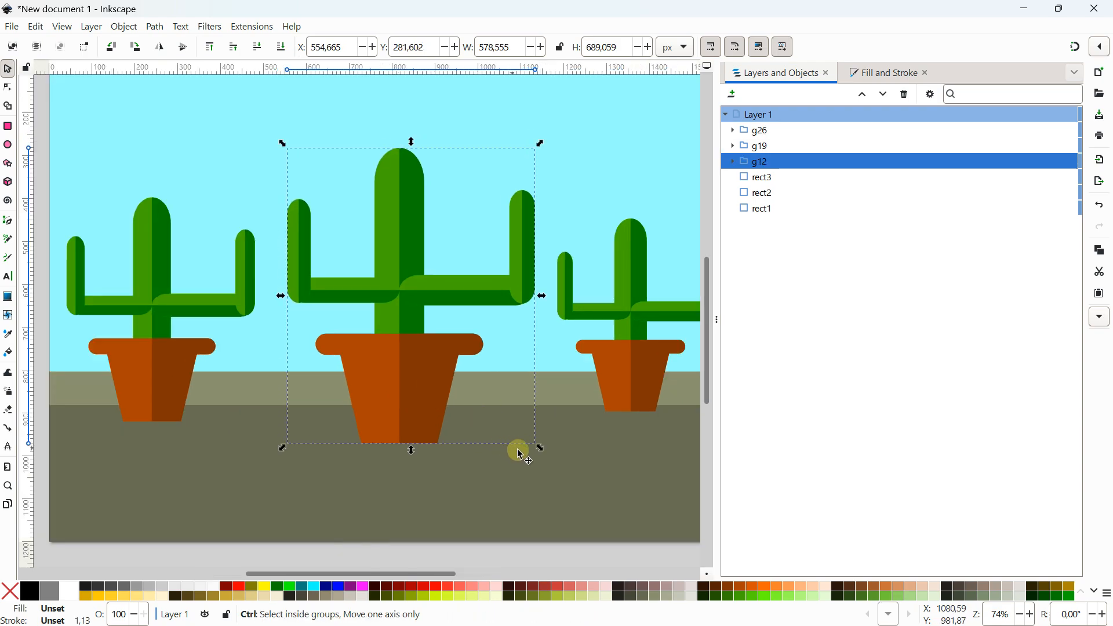
left_click_drag(542, 449, 557, 463)
left_click_drag(418, 400, 415, 396)
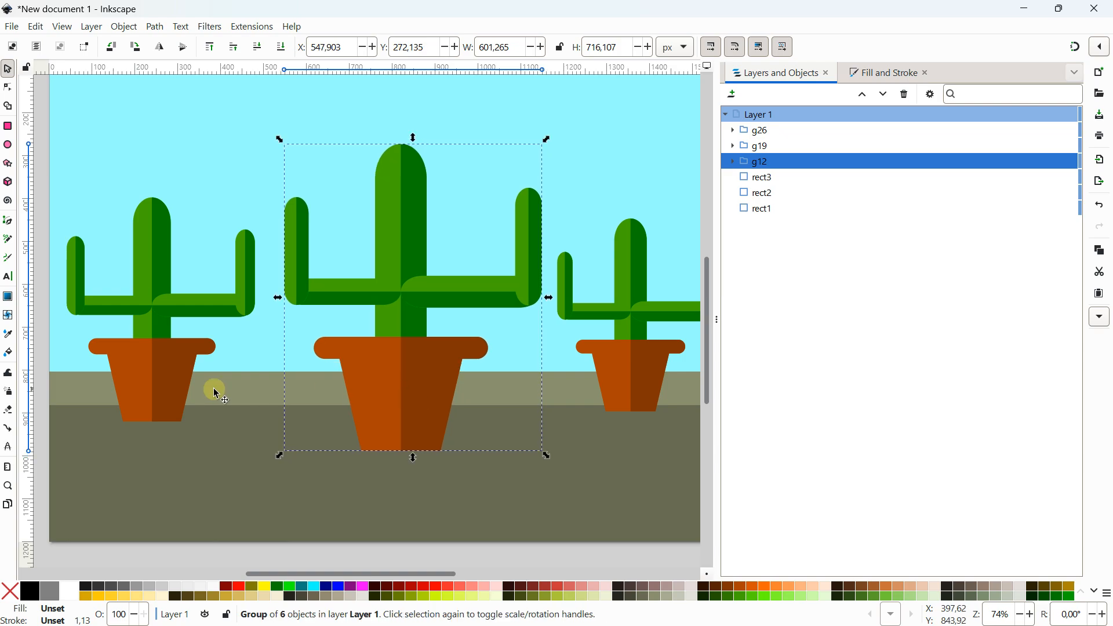
Step: Shift the left cactus slightly right and down, and scale it up to about 445 × 530 px
left_click(150, 375)
left_click_drag(157, 377, 158, 379)
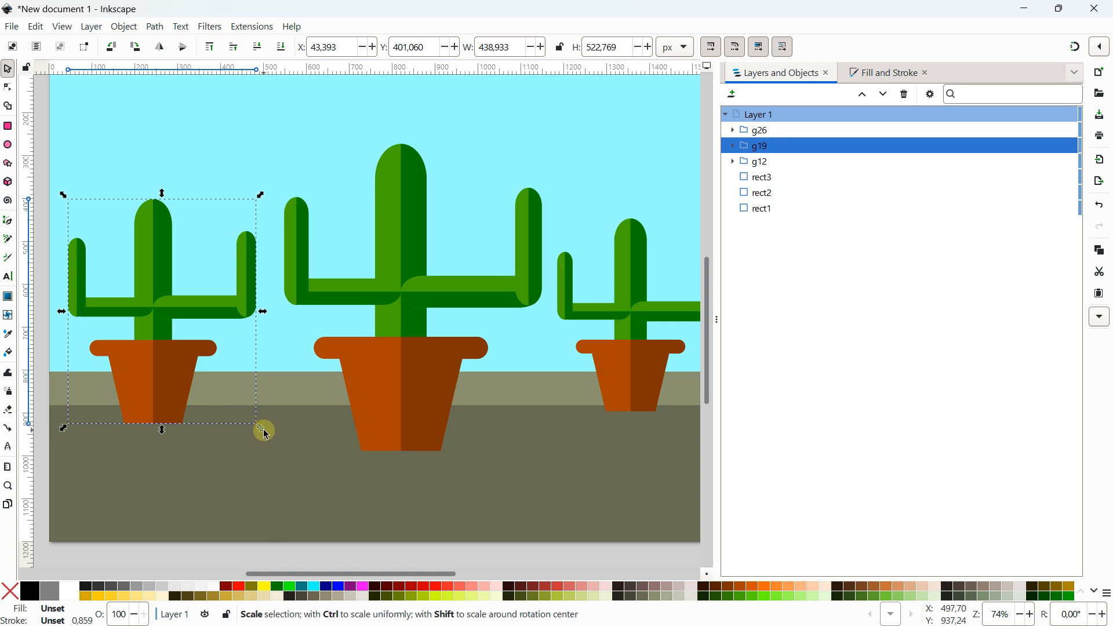
left_click_drag(265, 430, 268, 433)
scroll(158, 332, "down", 2)
left_click(502, 309)
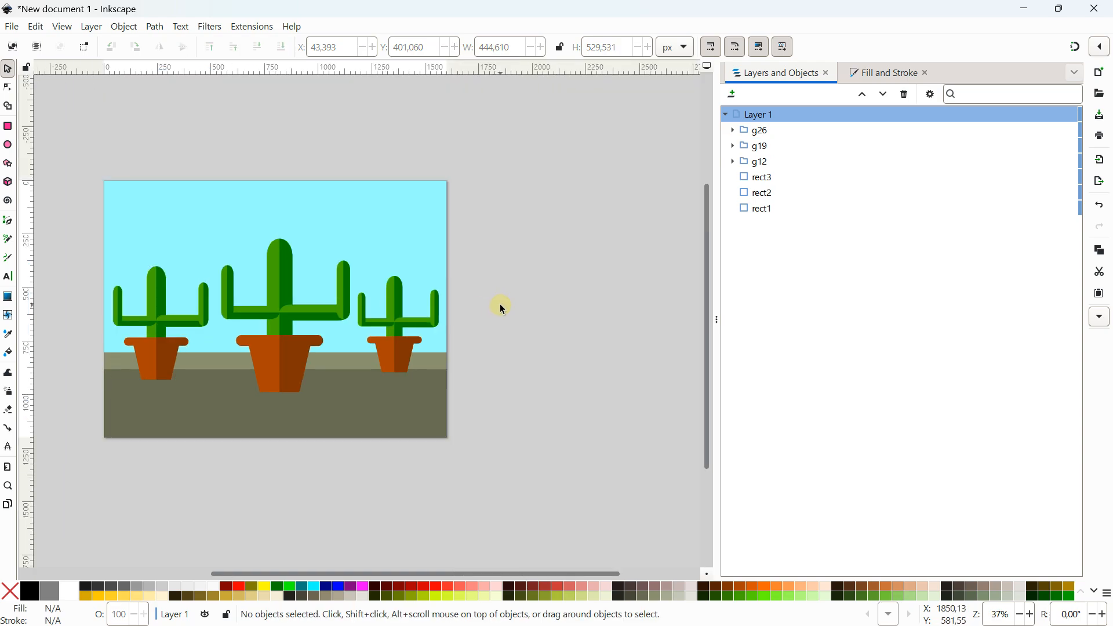
Step: Lighten the sky rectangle's flat fill to cyan 98ffffff with a lightness of 80, and deselect it
scroll(246, 291, "left", 1)
scroll(250, 300, "up", 1)
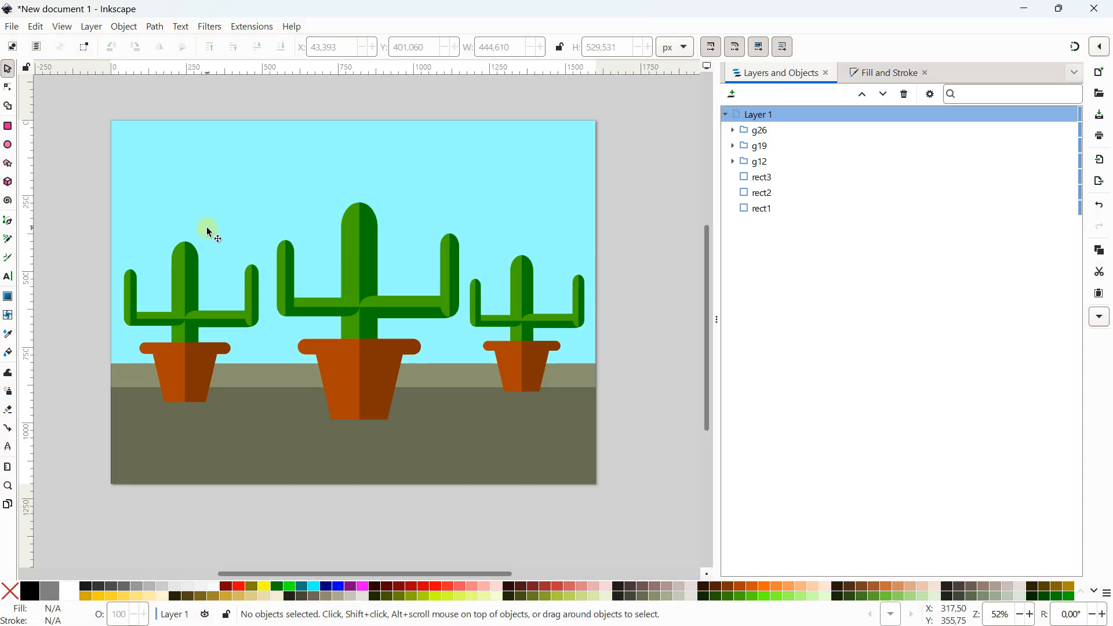
left_click(180, 149)
left_click(202, 109)
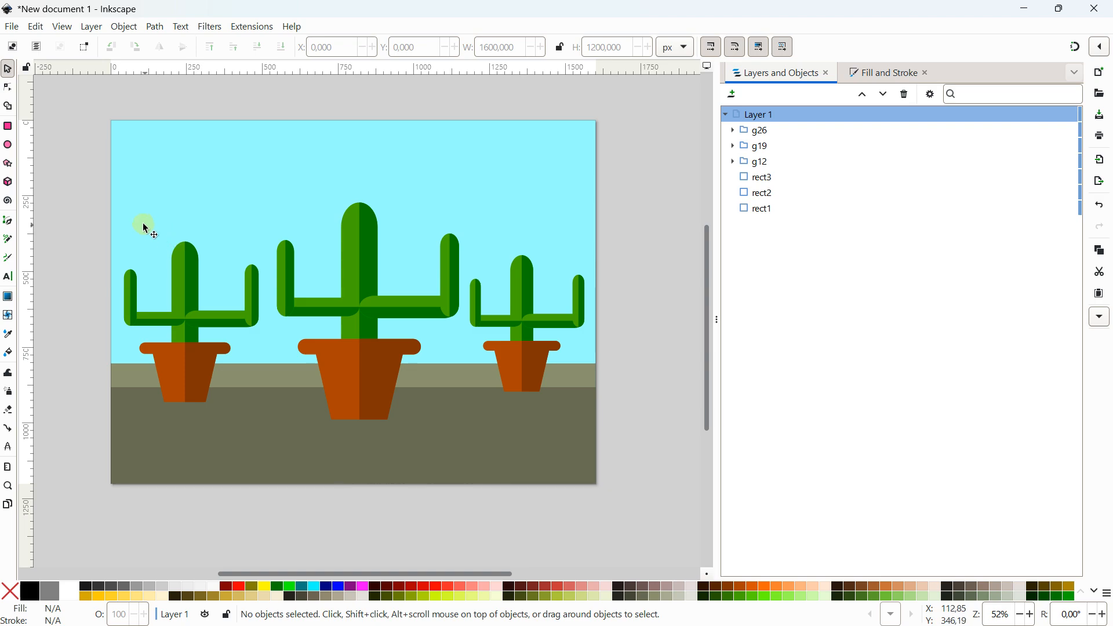
scroll(293, 256, "up", 2)
left_click(303, 179)
scroll(303, 186, "down", 2)
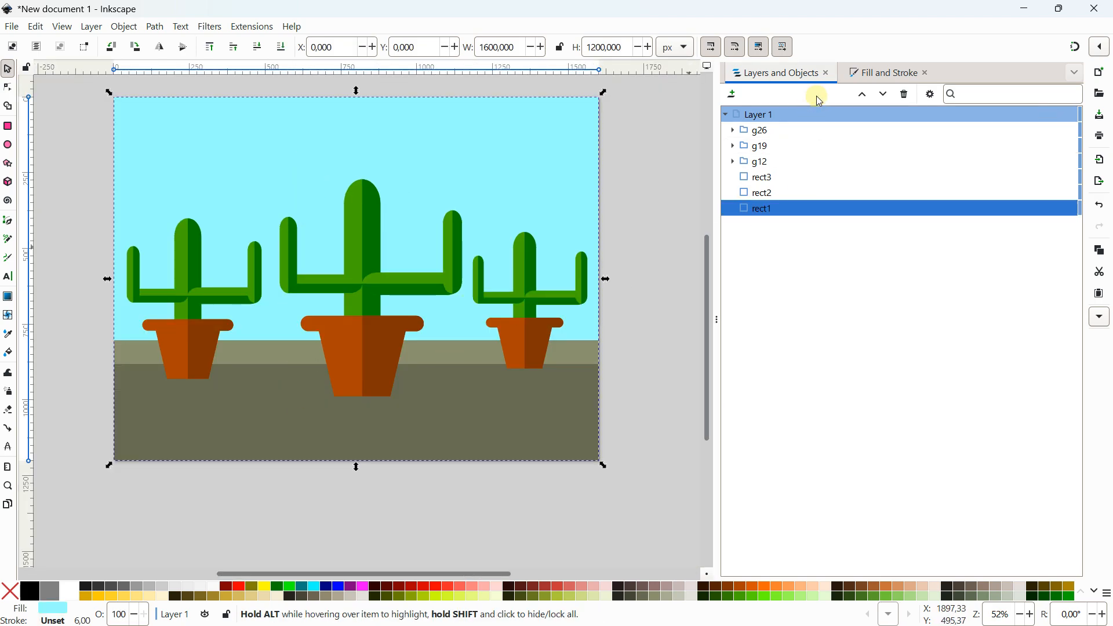
left_click(875, 80)
mouse_move(896, 248)
left_mouse_down()
mouse_move(921, 219)
mouse_move(845, 247)
mouse_move(889, 214)
left_mouse_up()
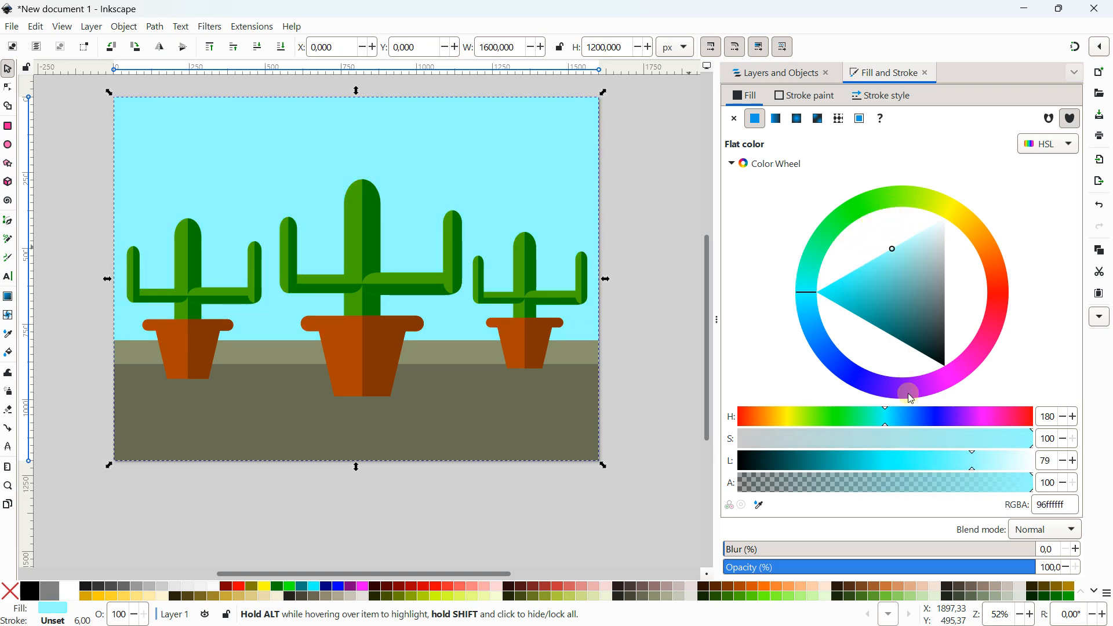
mouse_move(965, 461)
left_mouse_down()
mouse_move(933, 464)
mouse_move(957, 471)
mouse_move(974, 461)
left_mouse_up()
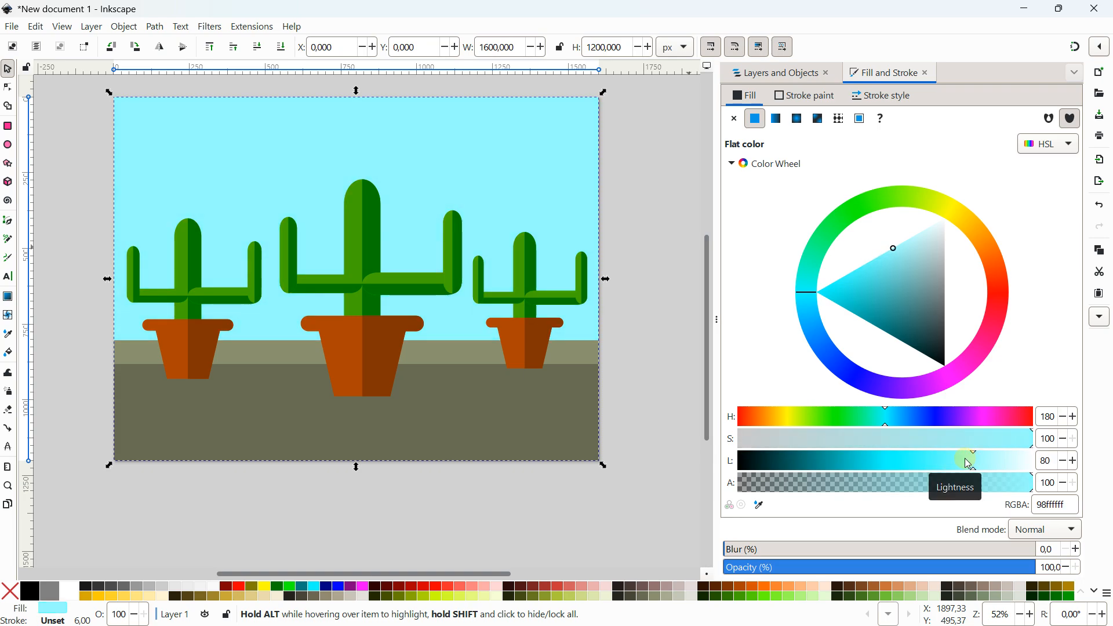
scroll(494, 247, "down", 1)
scroll(509, 206, "up", 1)
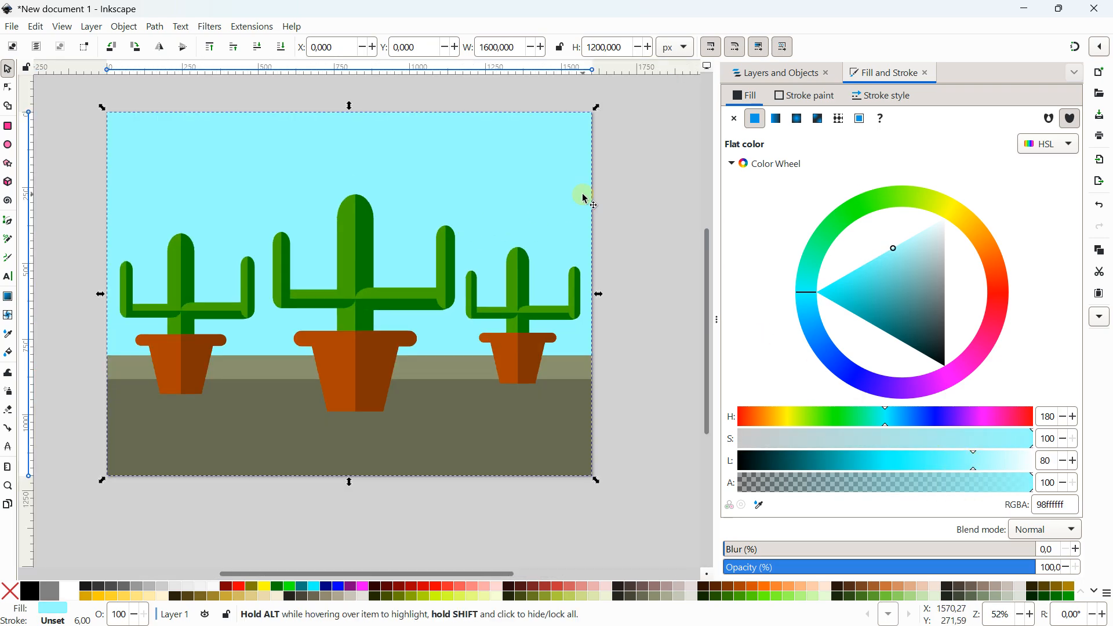
left_click(651, 194)
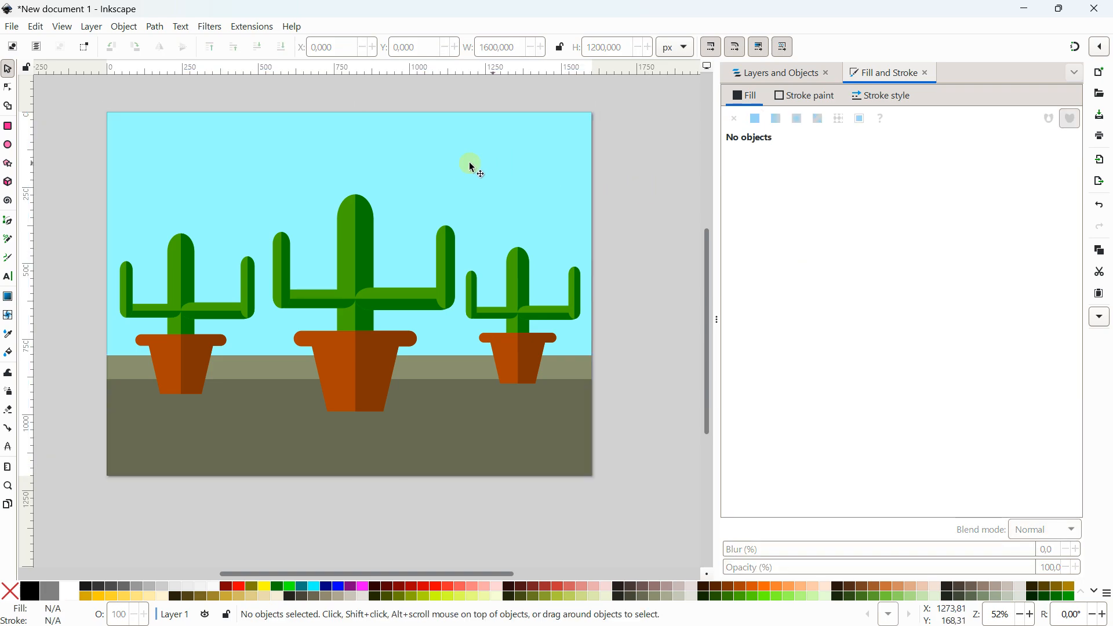
mouse_move(457, 179)
left_mouse_down()
mouse_move(461, 193)
mouse_move(426, 184)
mouse_move(464, 192)
mouse_move(474, 177)
left_mouse_up()
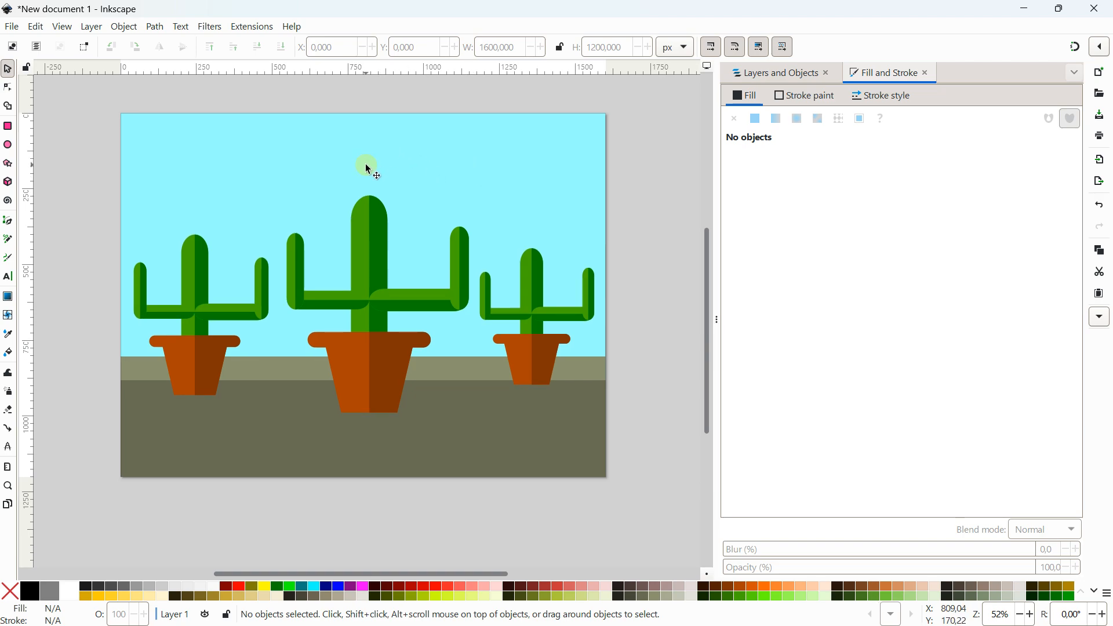
left_click_drag(365, 169, 351, 191)
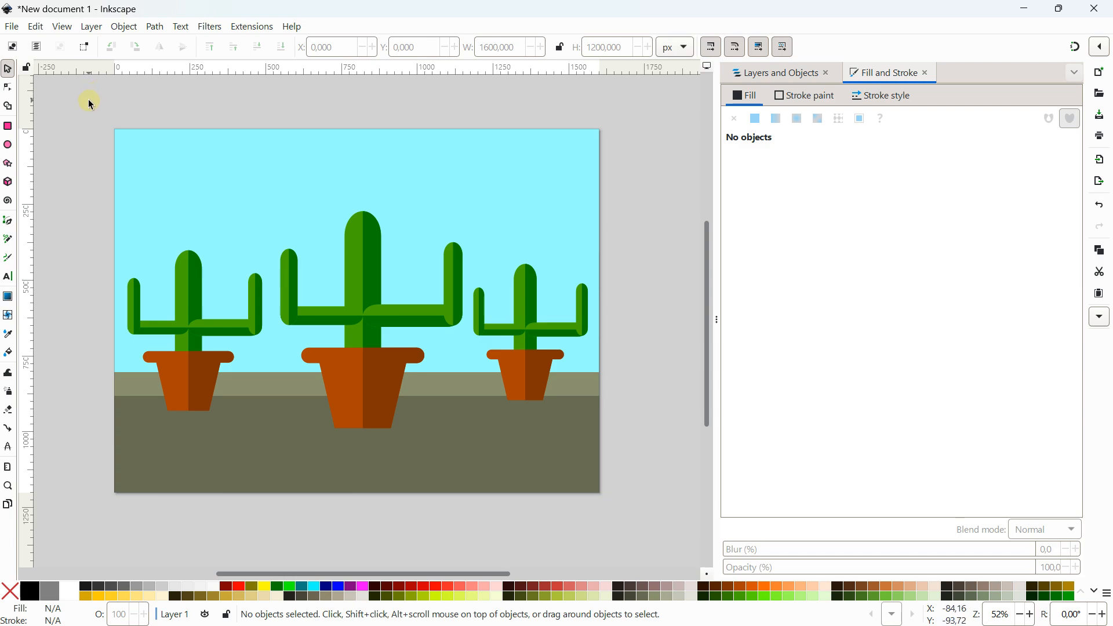
left_click_drag(81, 103, 84, 112)
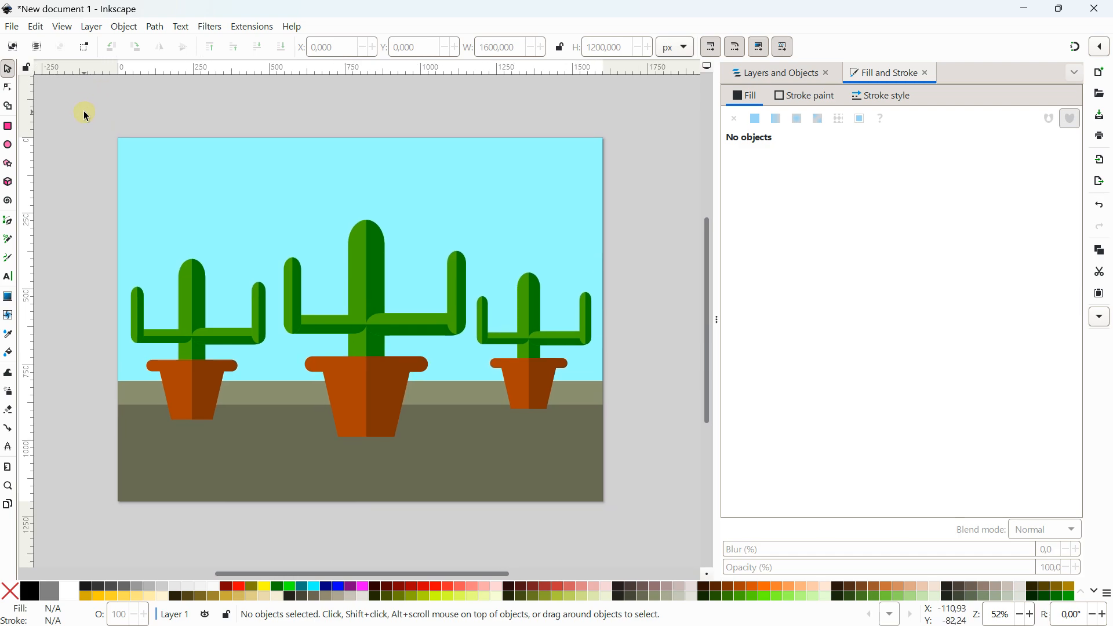